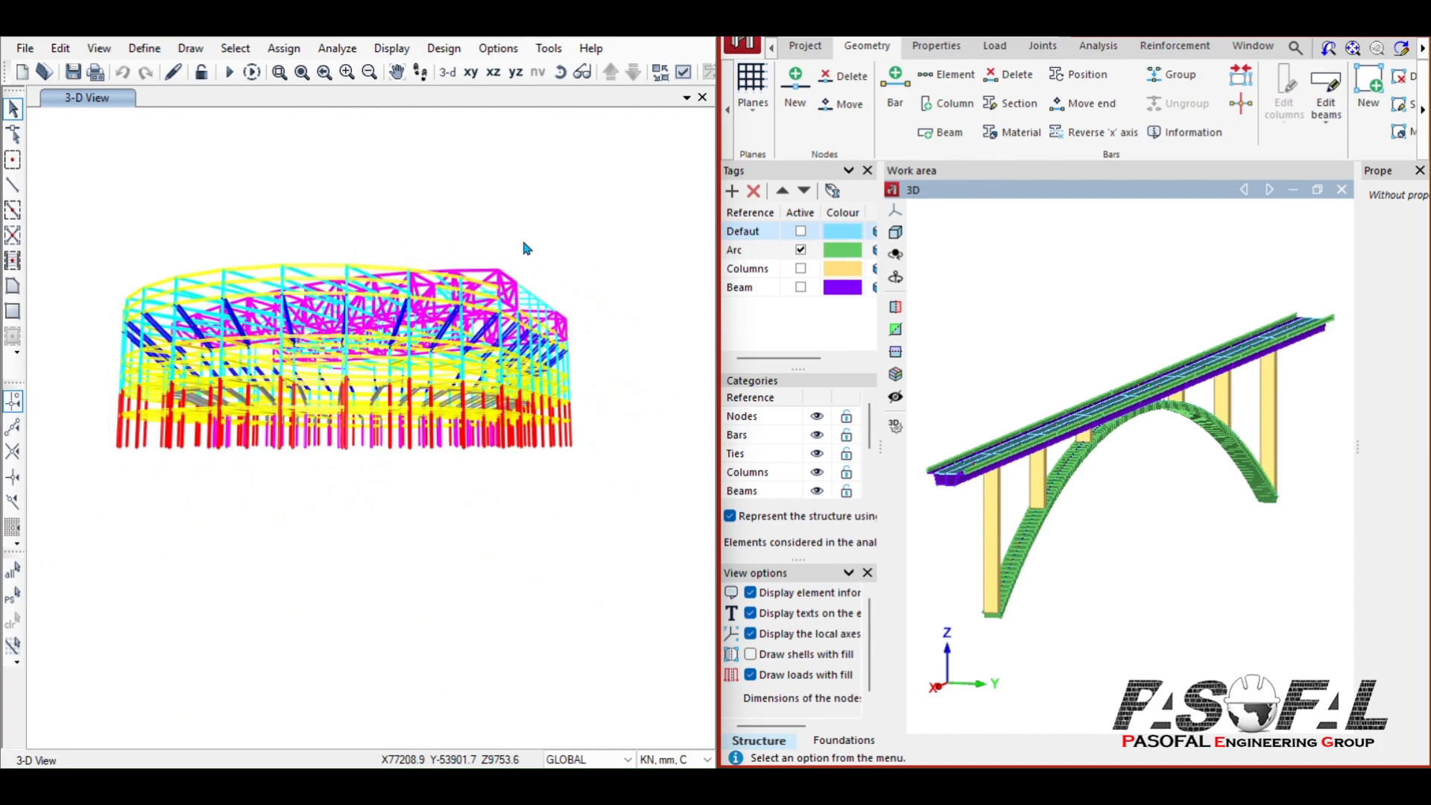
# Step: Start an IFC export of the stadium model
pyautogui.scroll(5, 367, 424)
pyautogui.keyDown('shift'); pyautogui.moveTo(367, 439); pyautogui.dragTo(492, 344, button='middle'); pyautogui.keyUp('shift')
pyautogui.scroll(-10, 435, 458)
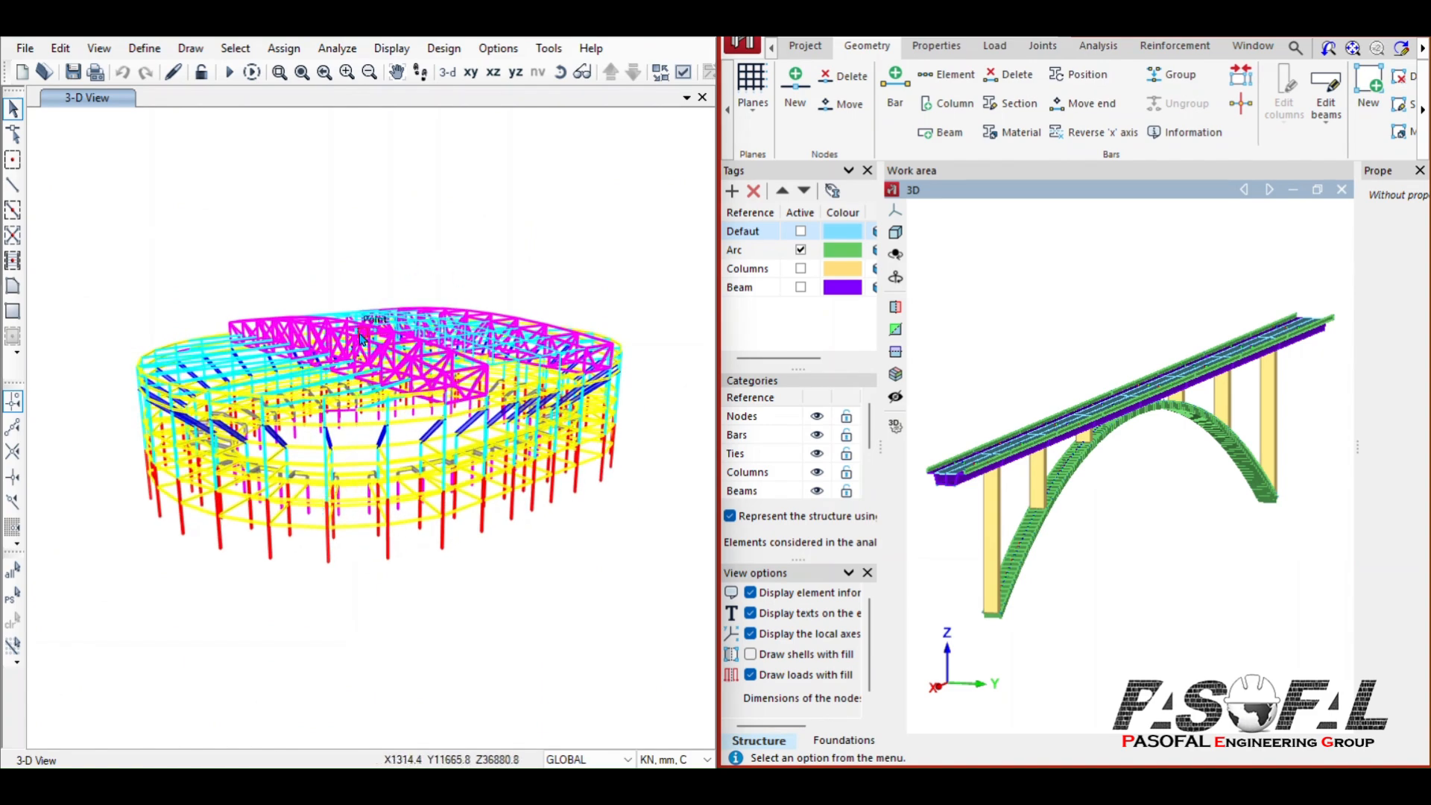
pyautogui.click(25, 49)
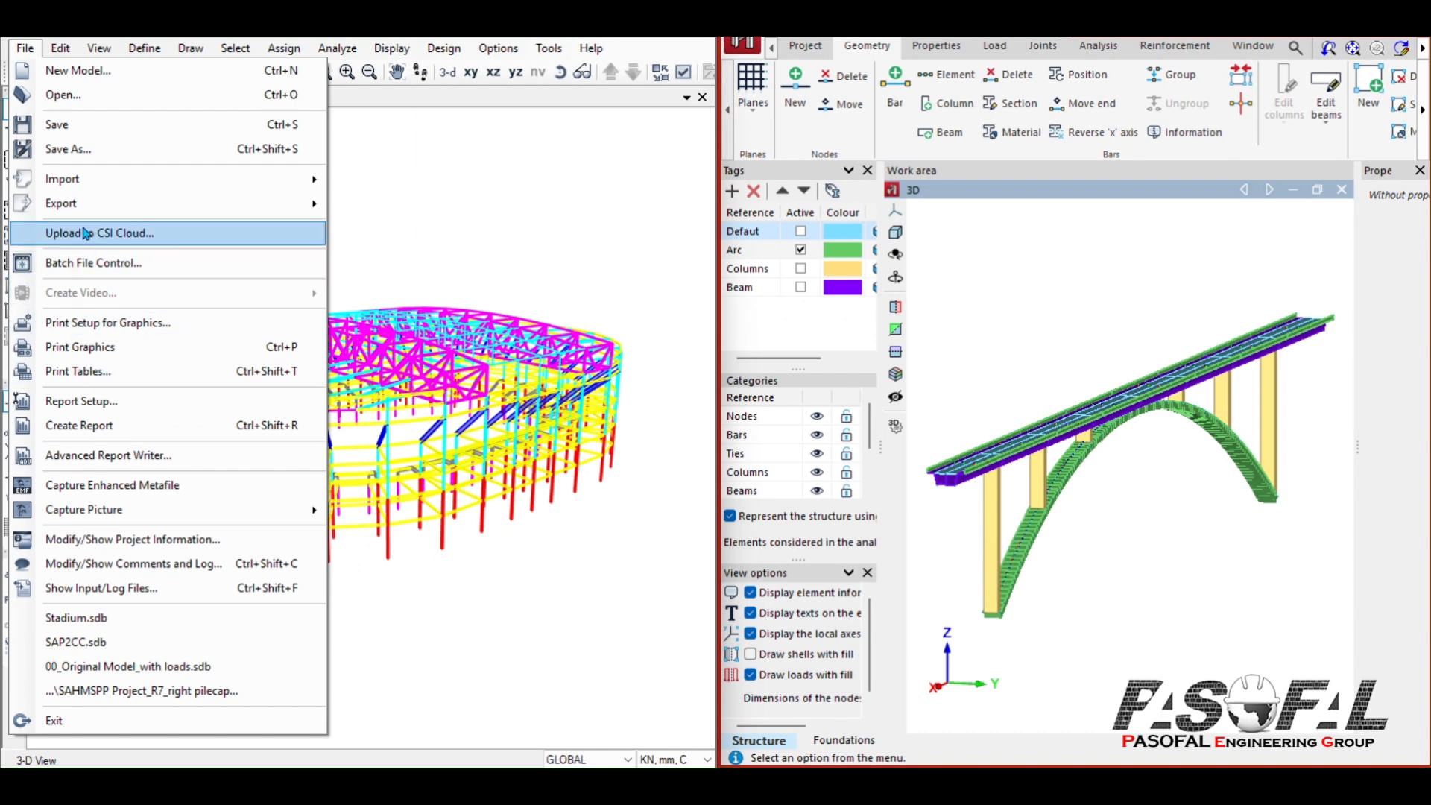
pyautogui.moveTo(80, 206)
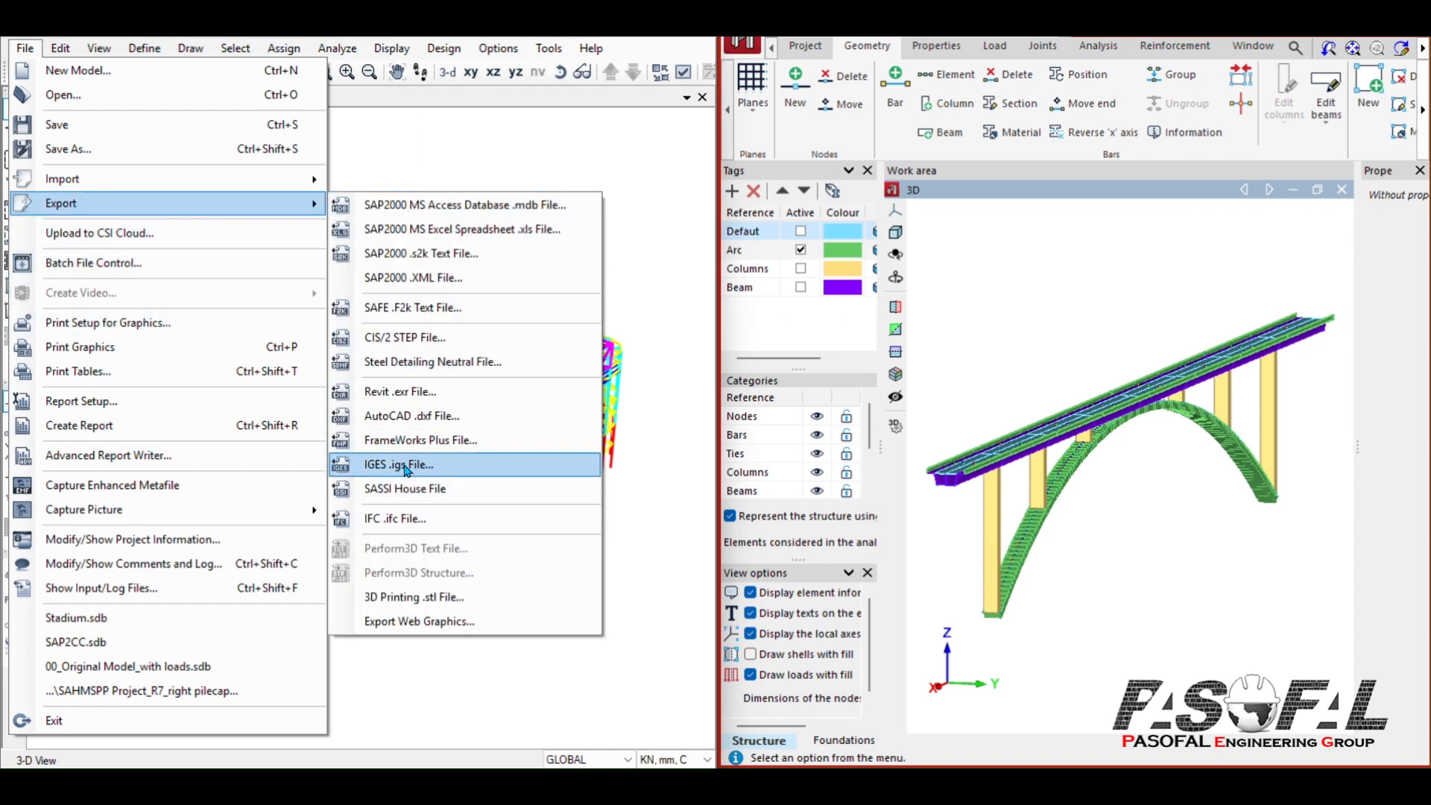
pyautogui.click(394, 520)
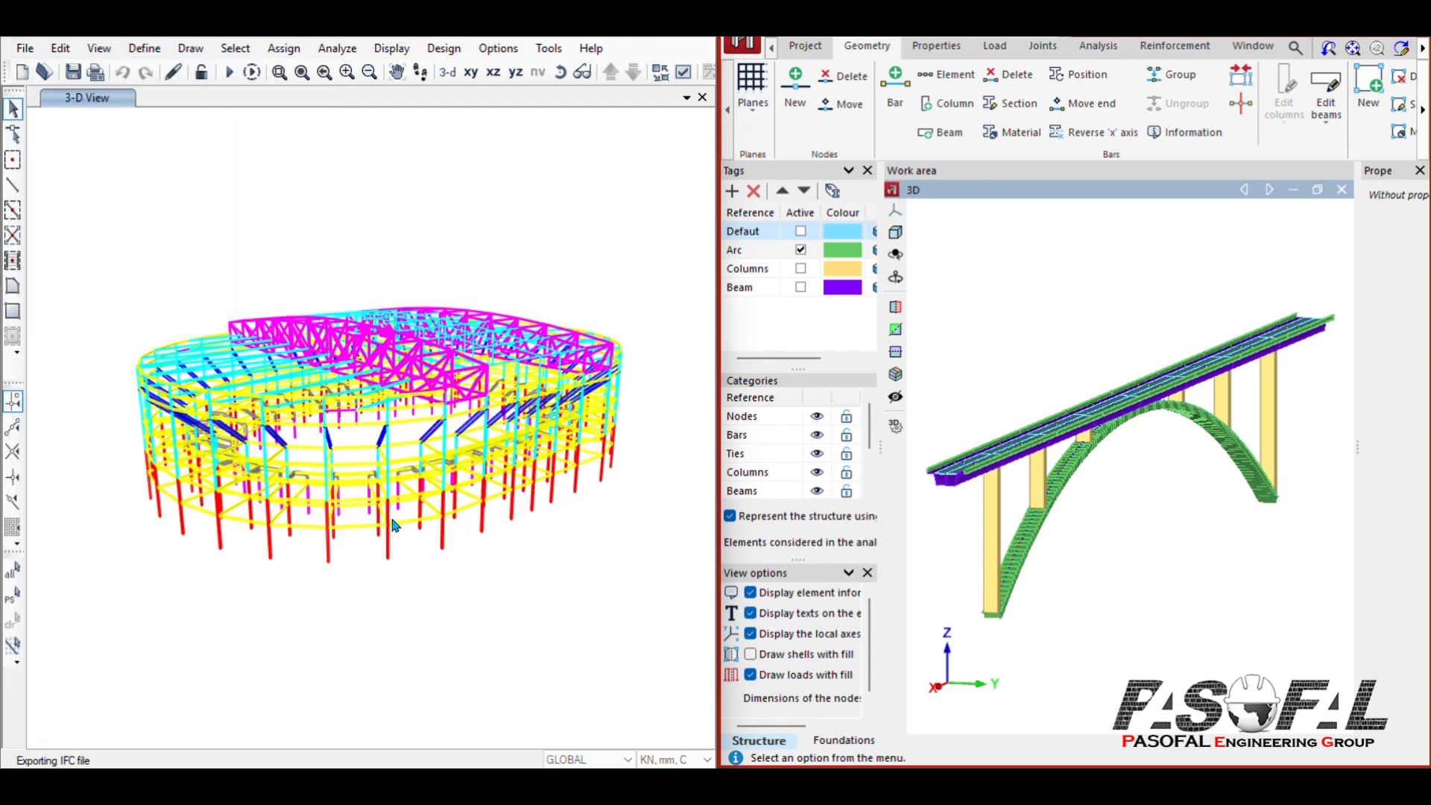
pyautogui.moveTo(674, 170); pyautogui.dragTo(391, 198)
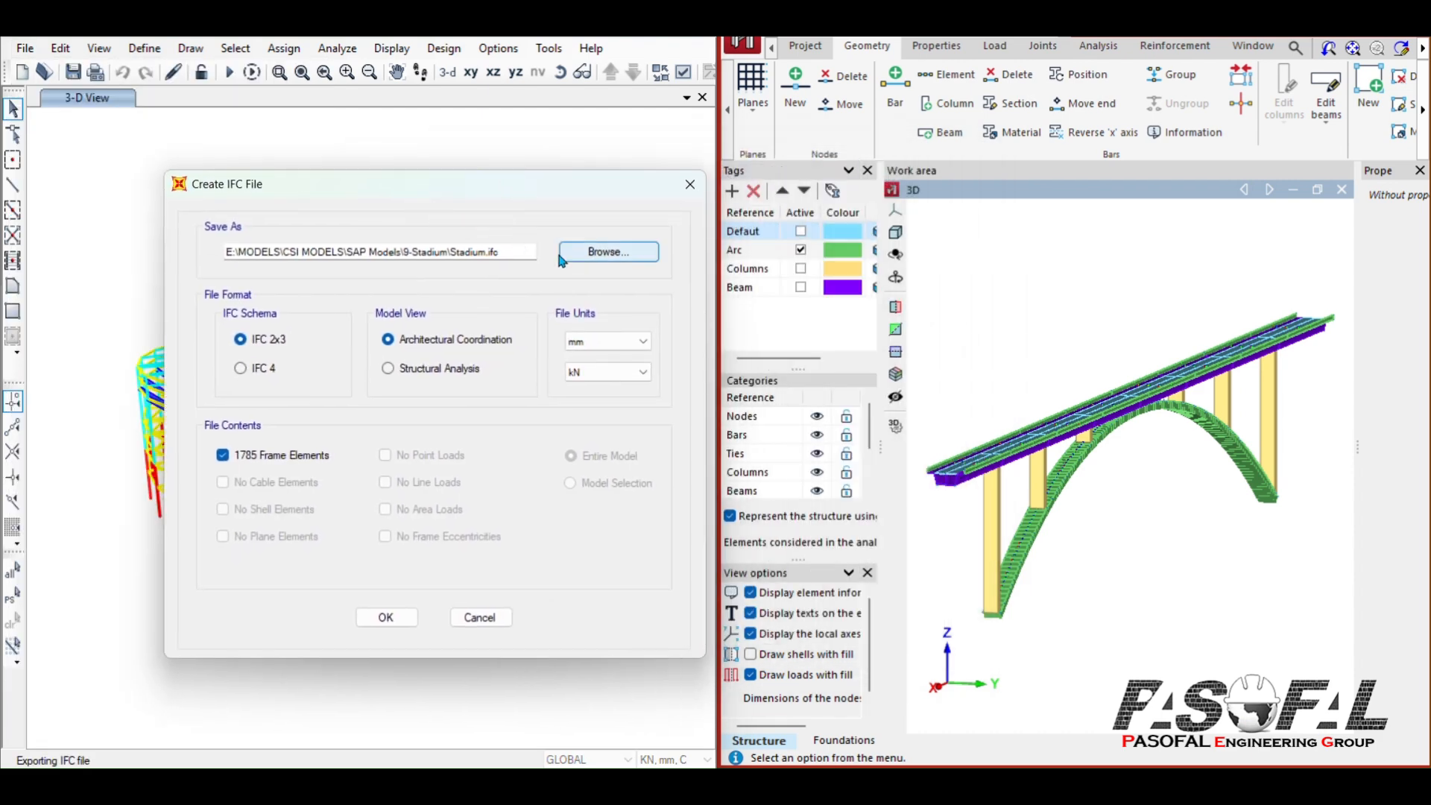
# Step: Set the IFC export file to Stadium.ifc in E:\MODELS\CSI MODELS\SAP Models\9-Stadium
pyautogui.click(593, 253)
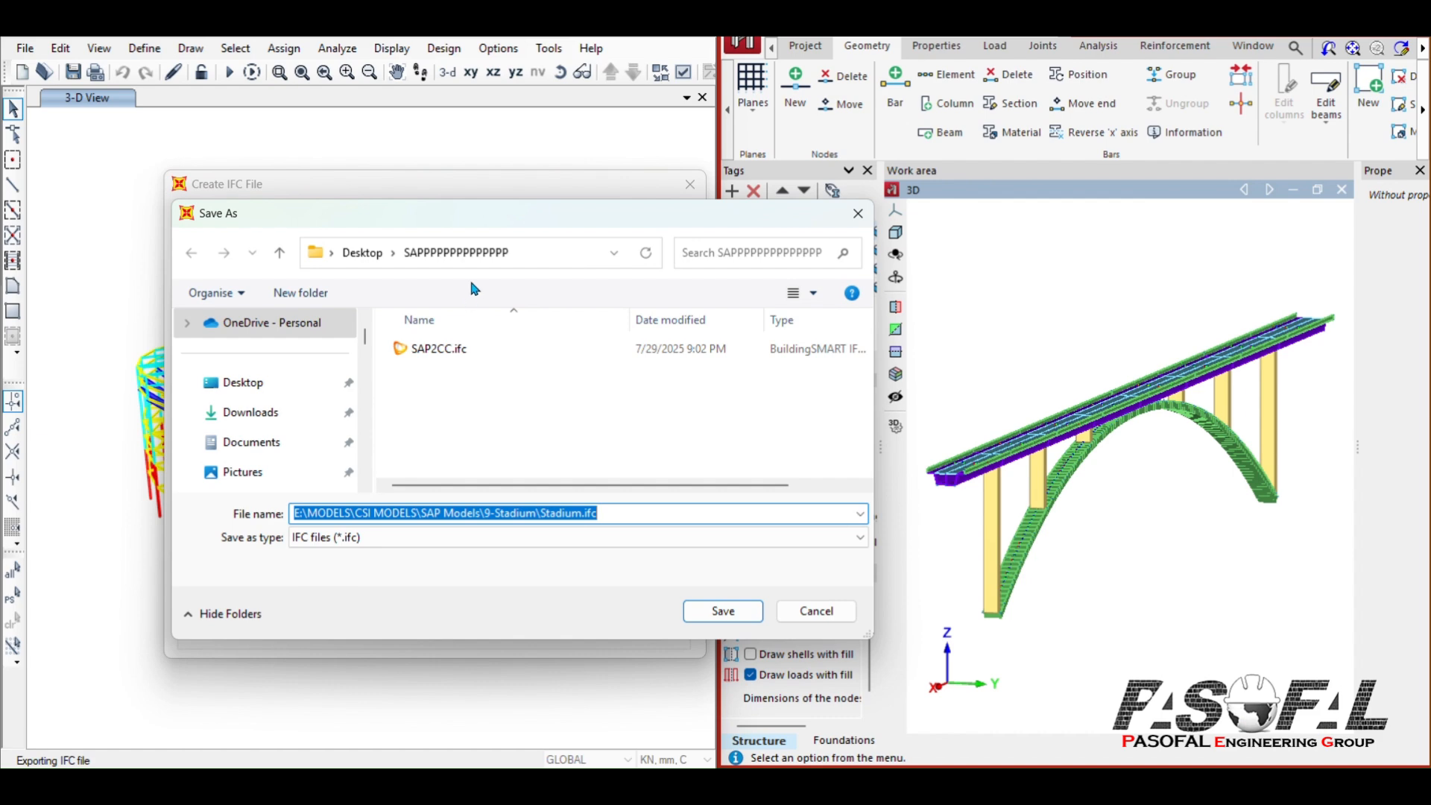
pyautogui.click(427, 382)
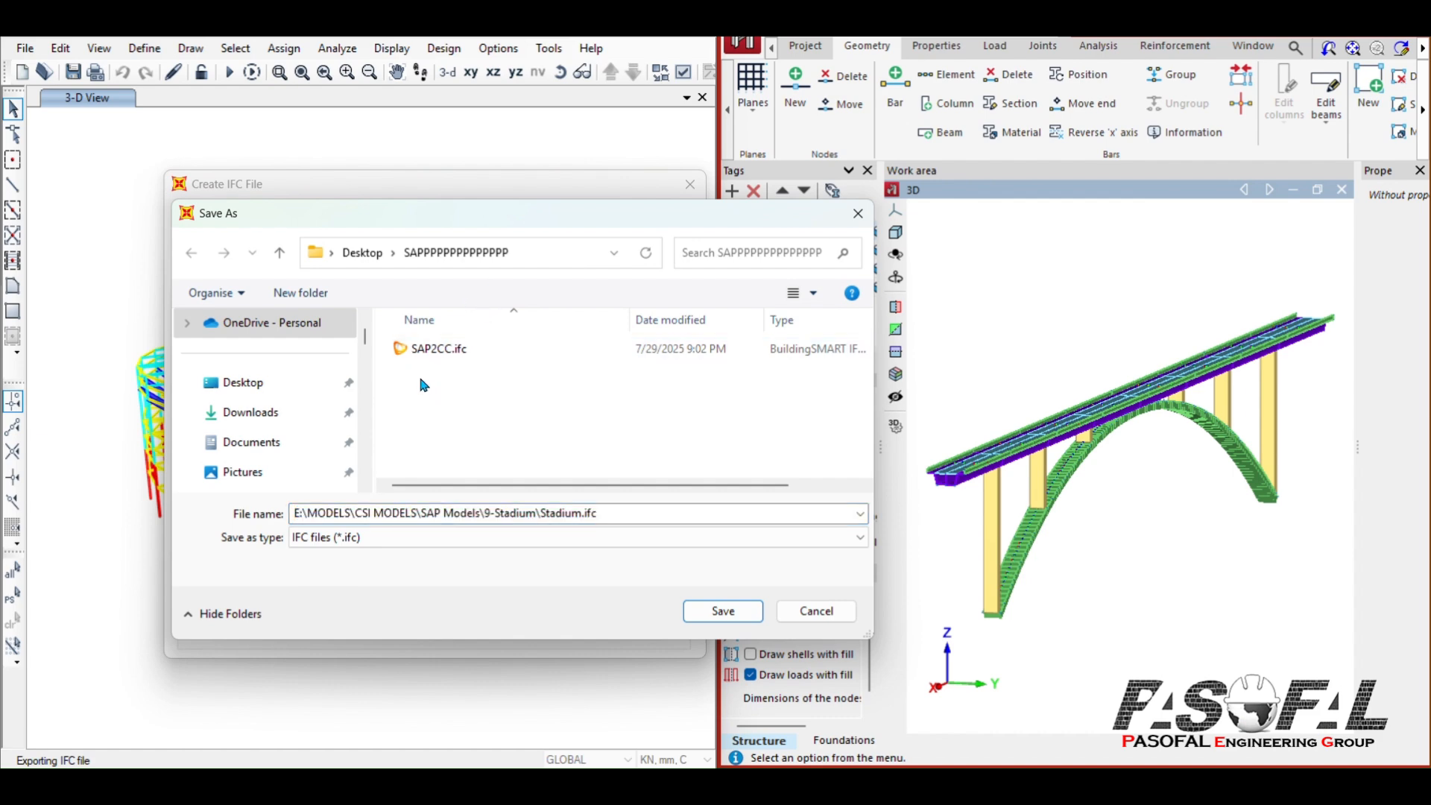
pyautogui.click(710, 616)
pyautogui.click(762, 399)
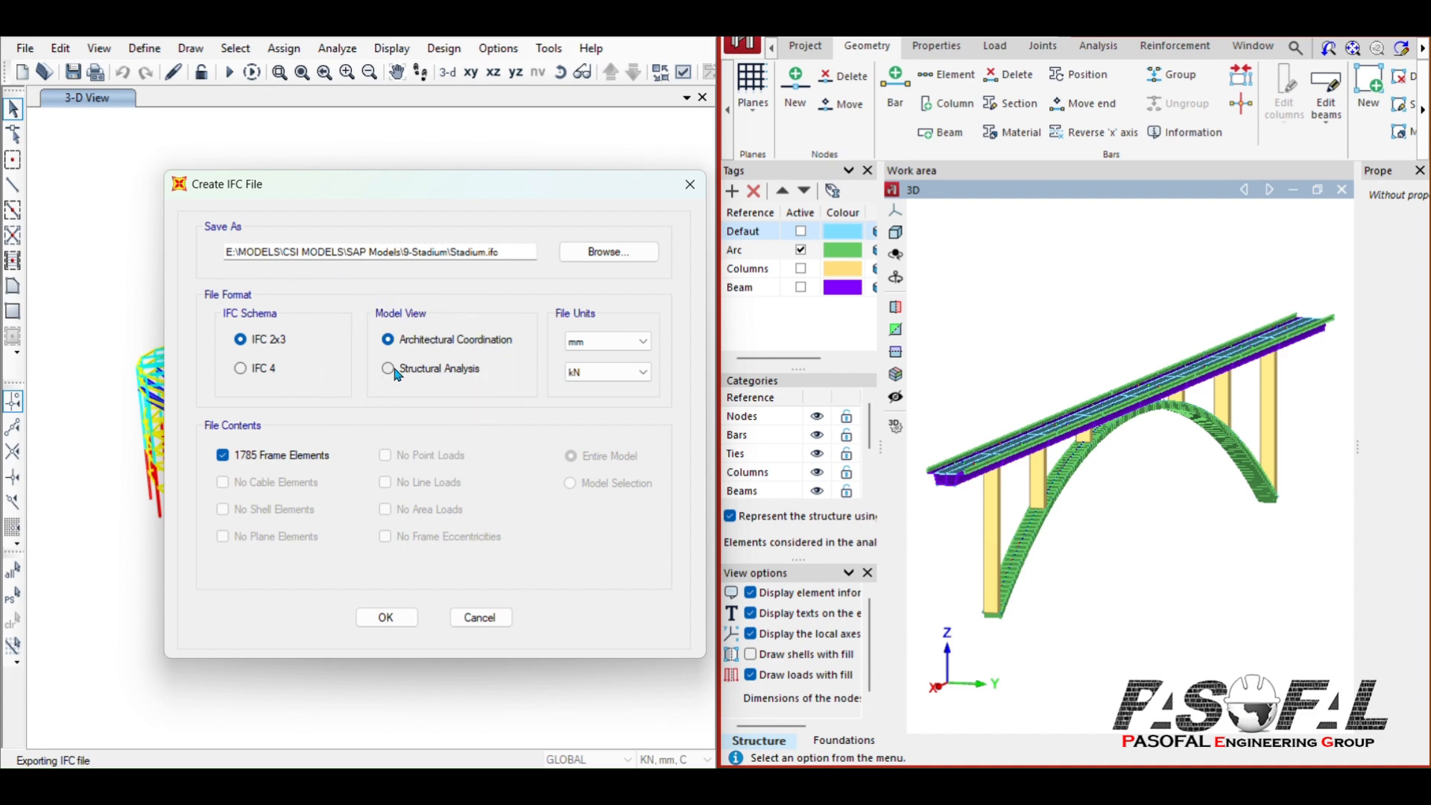
# Step: Choose the Structural Analysis model view with mm units and export the model as Stadium.ifc to the desktop folder SAPPPPPPPPPPPPPP
pyautogui.click(614, 342)
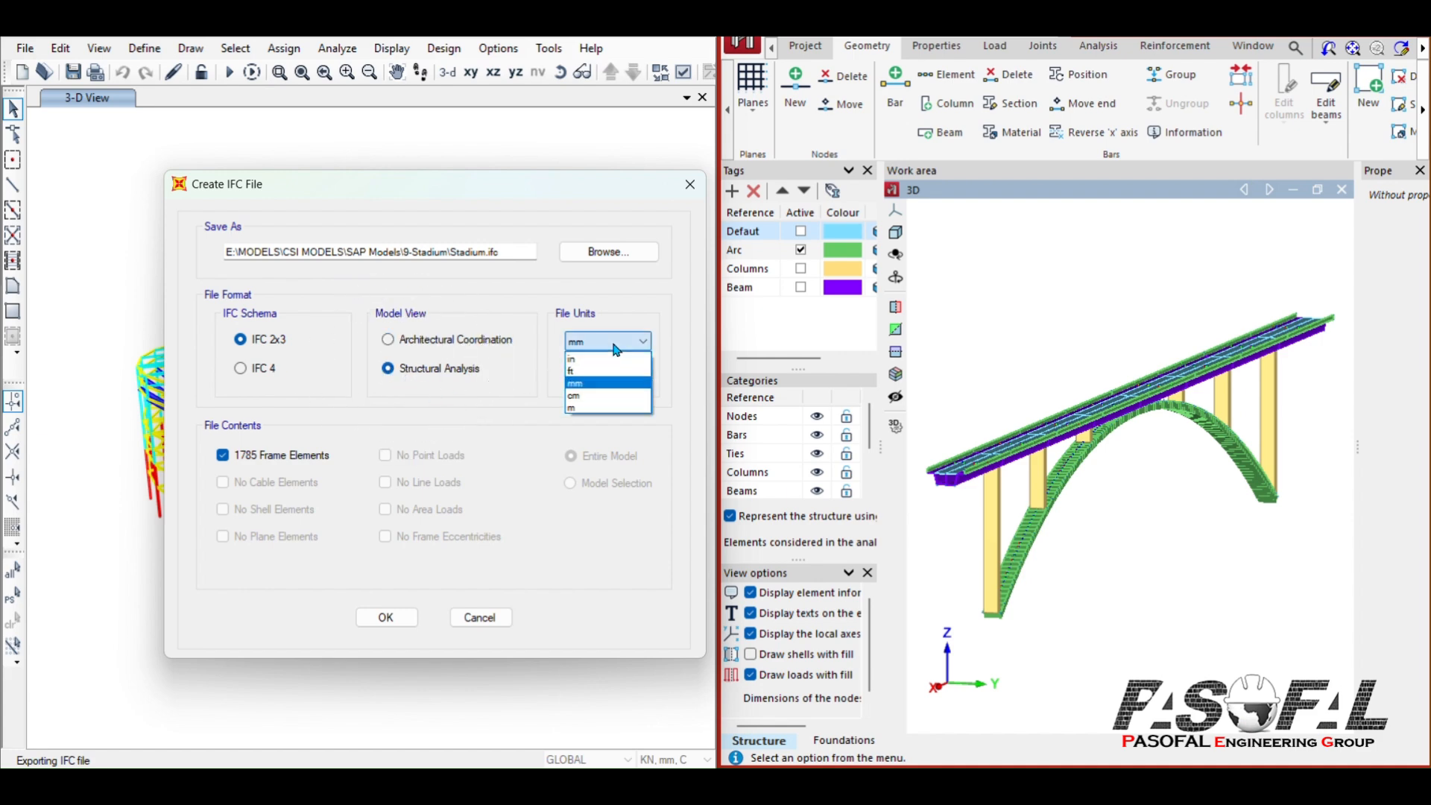
pyautogui.click(580, 384)
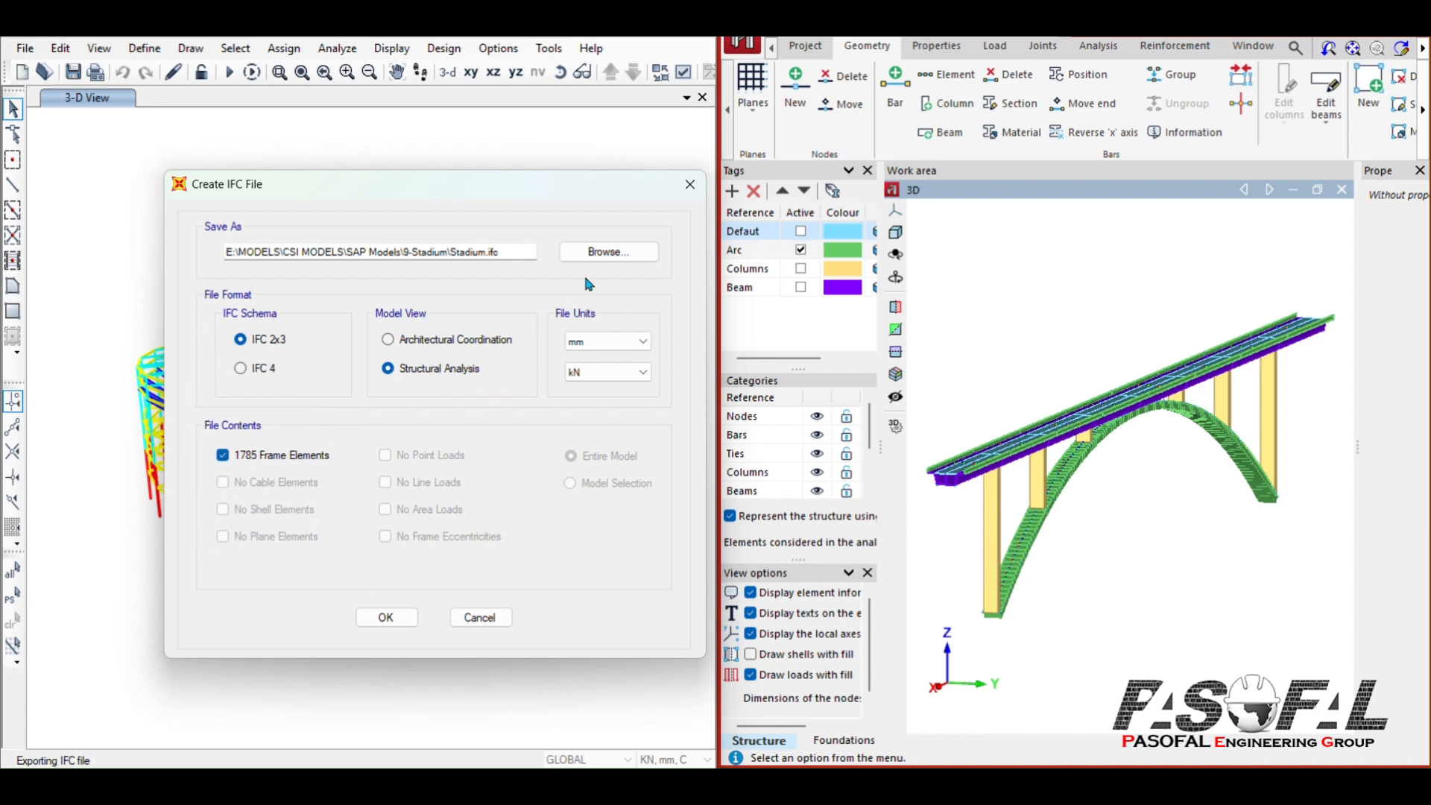
pyautogui.click(591, 253)
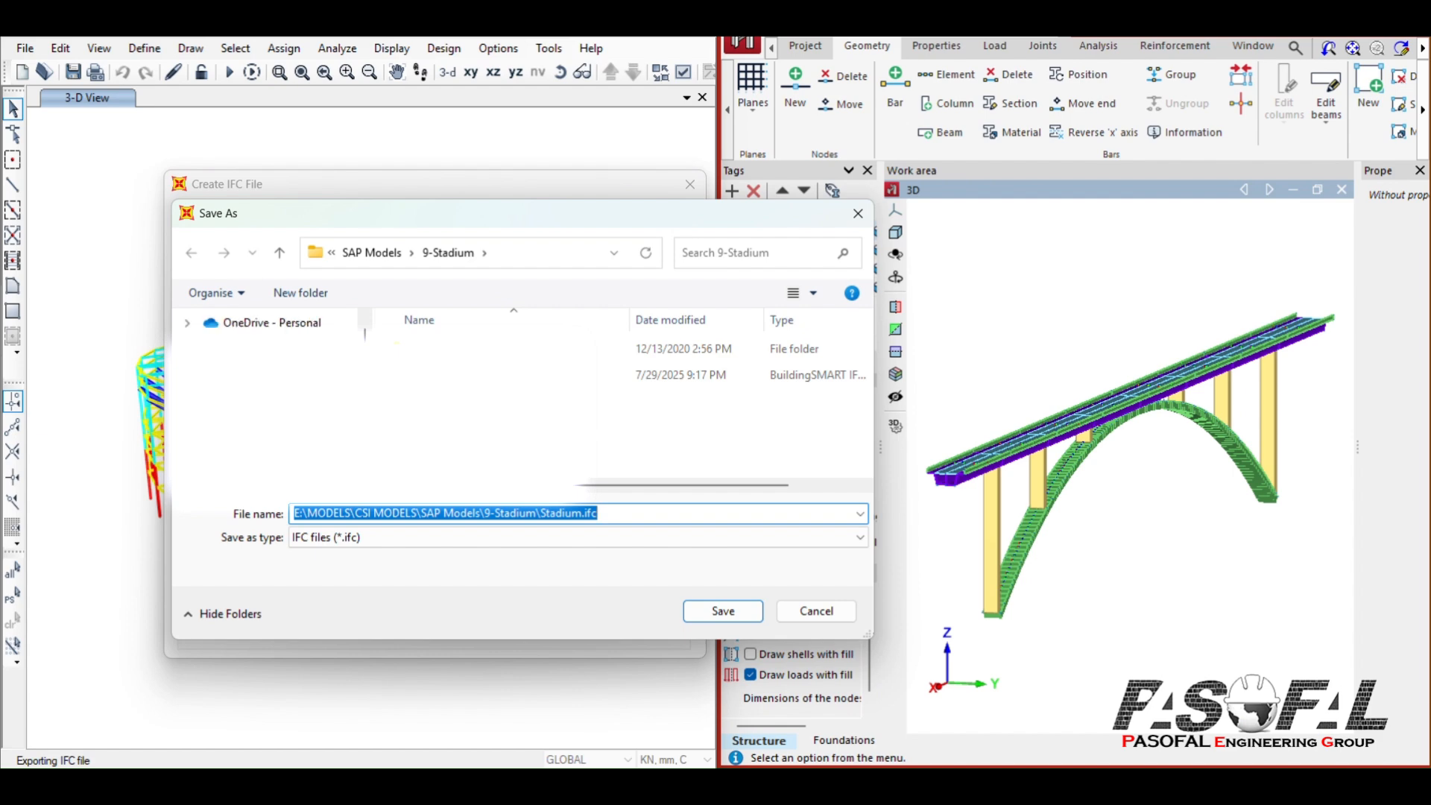
pyautogui.click(246, 383)
pyautogui.scroll(-4, 492, 381)
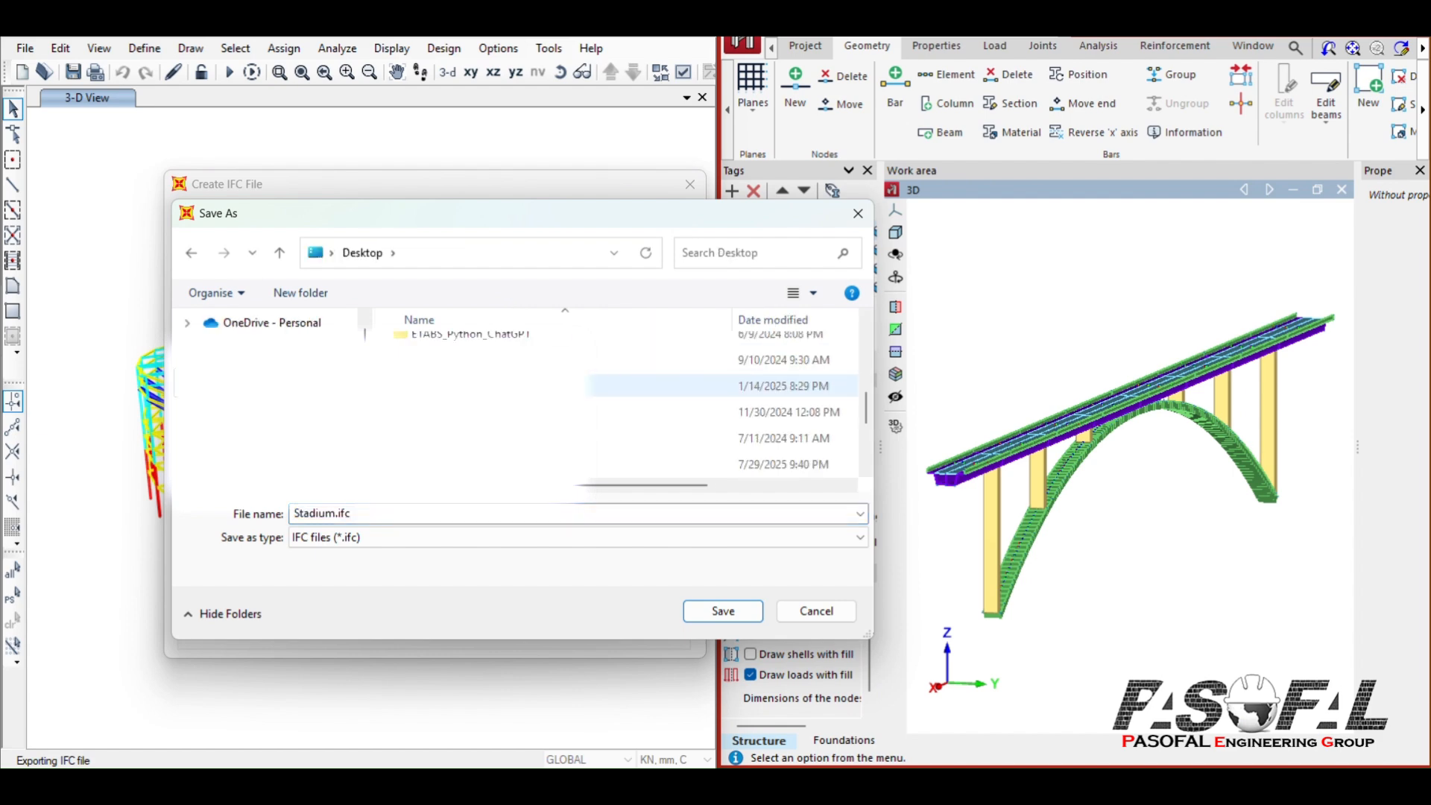
pyautogui.doubleClick(451, 385)
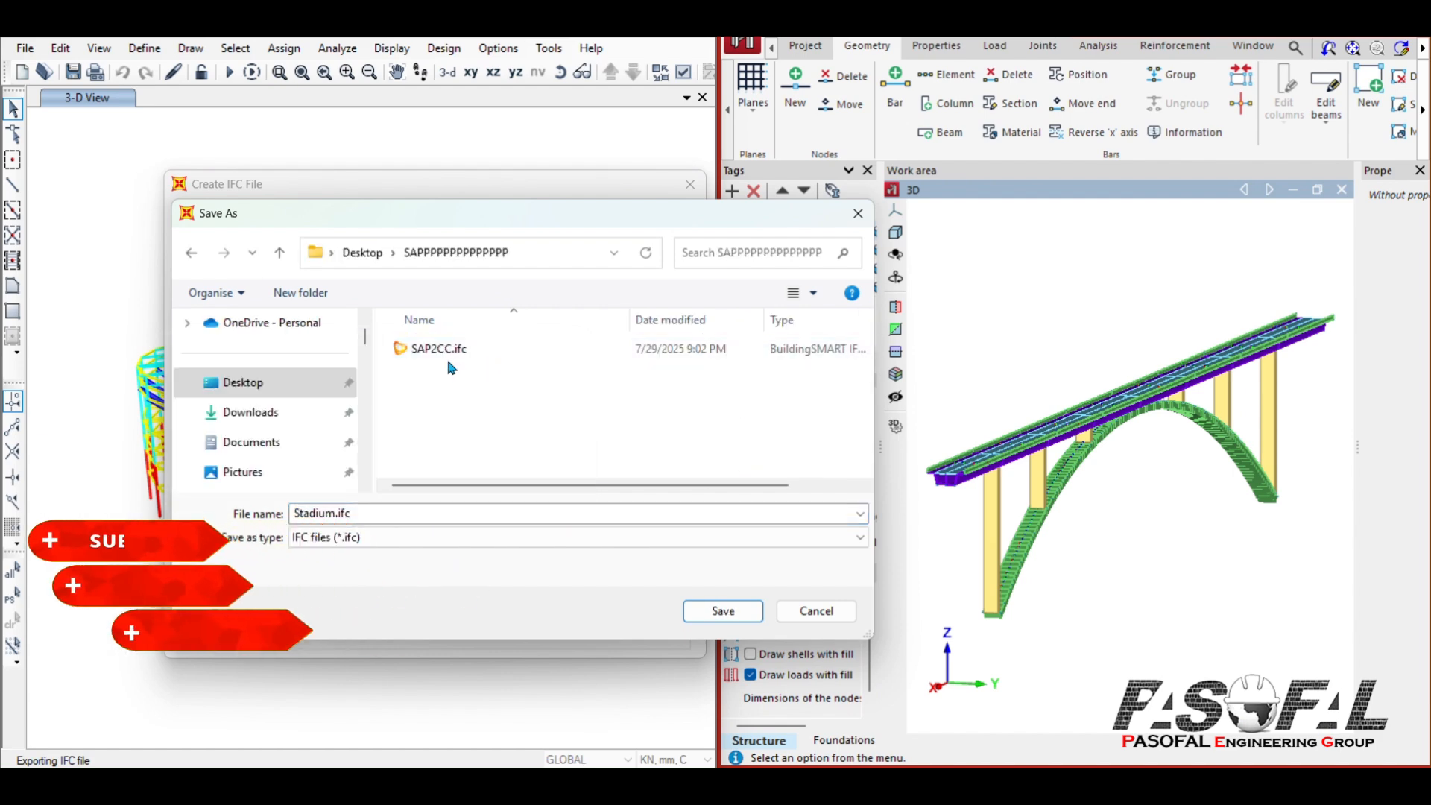
pyautogui.click(705, 611)
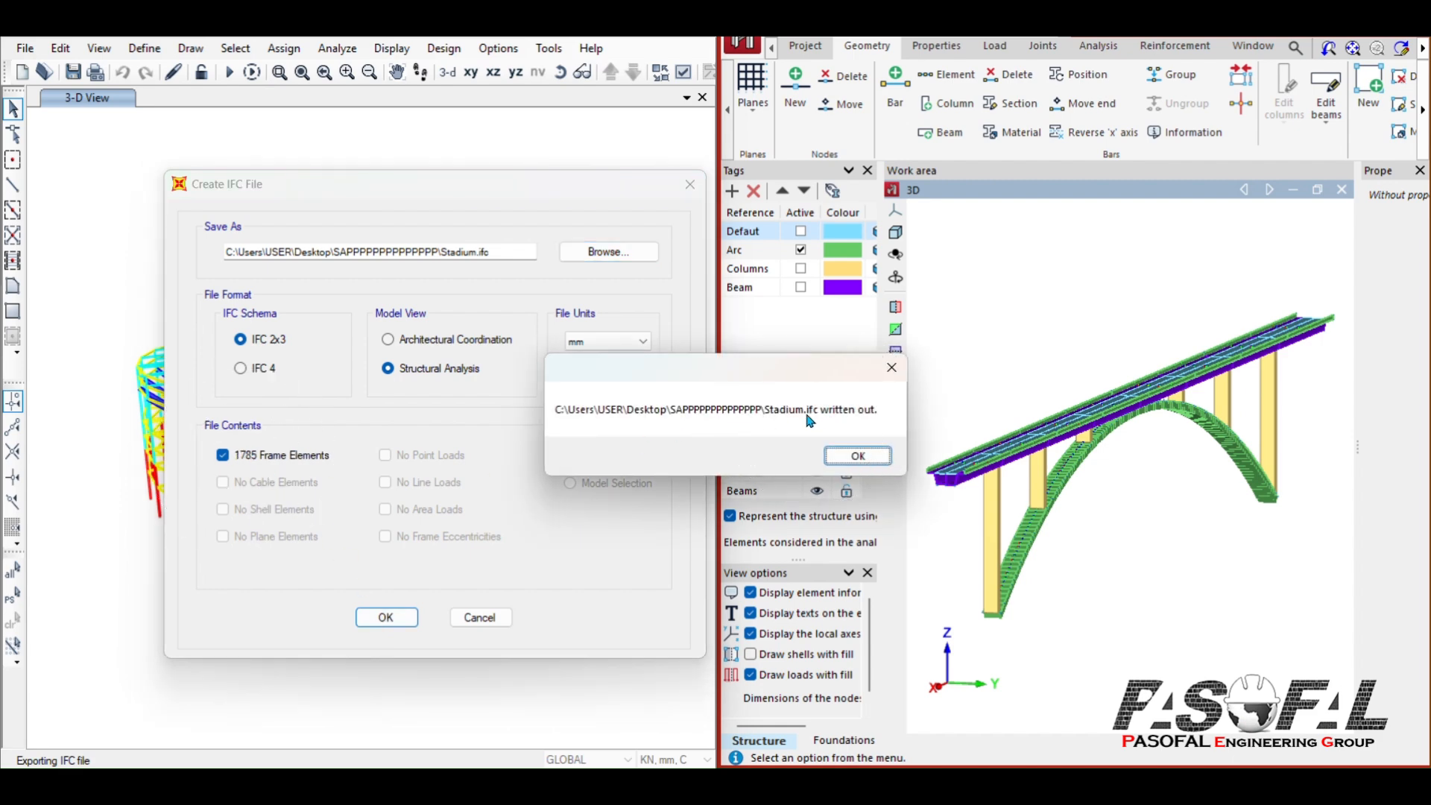
pyautogui.click(846, 457)
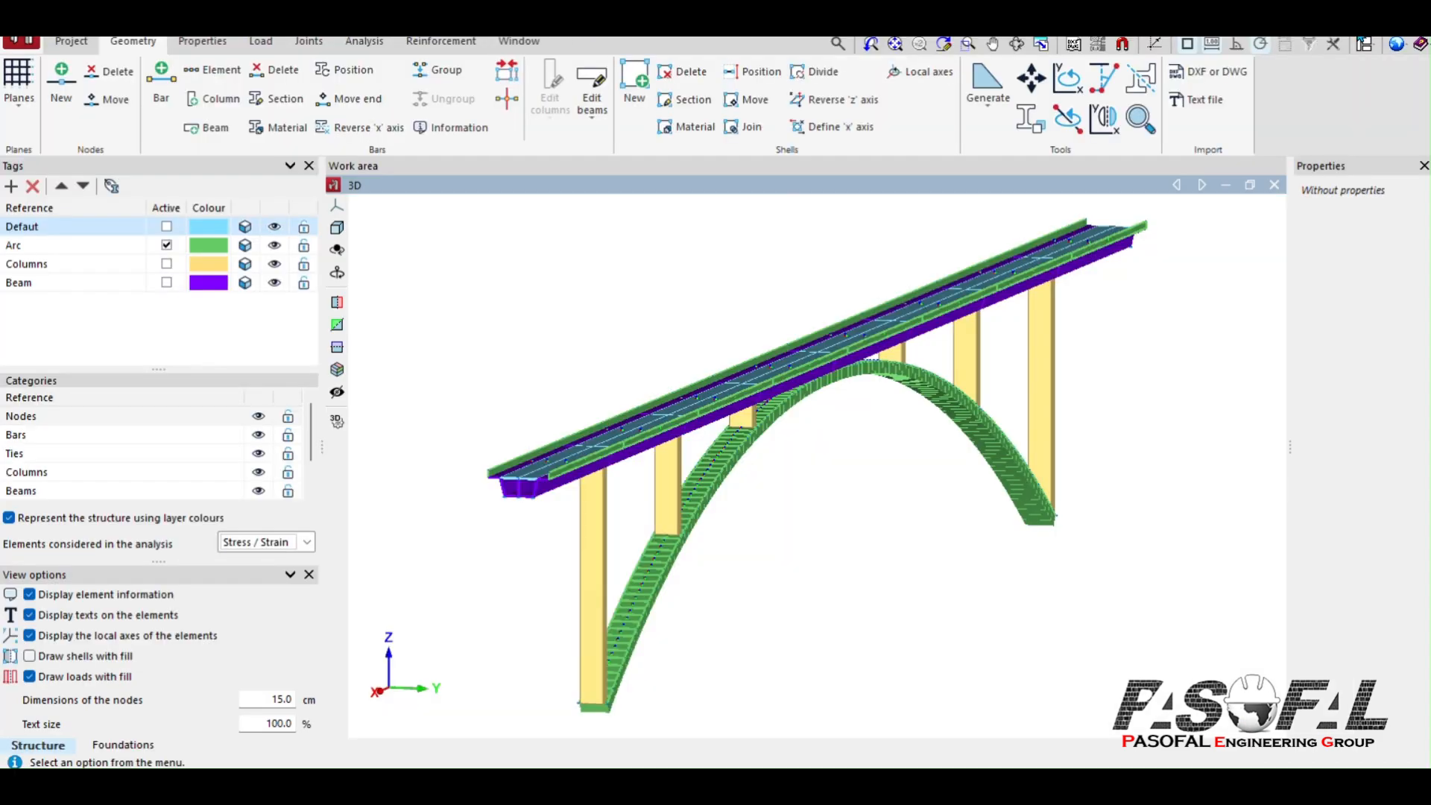
# Step: Switch to CYPE 3D and create a new job with the file name "SAP2000 to CYPE 3D"
pyautogui.click(27, 47)
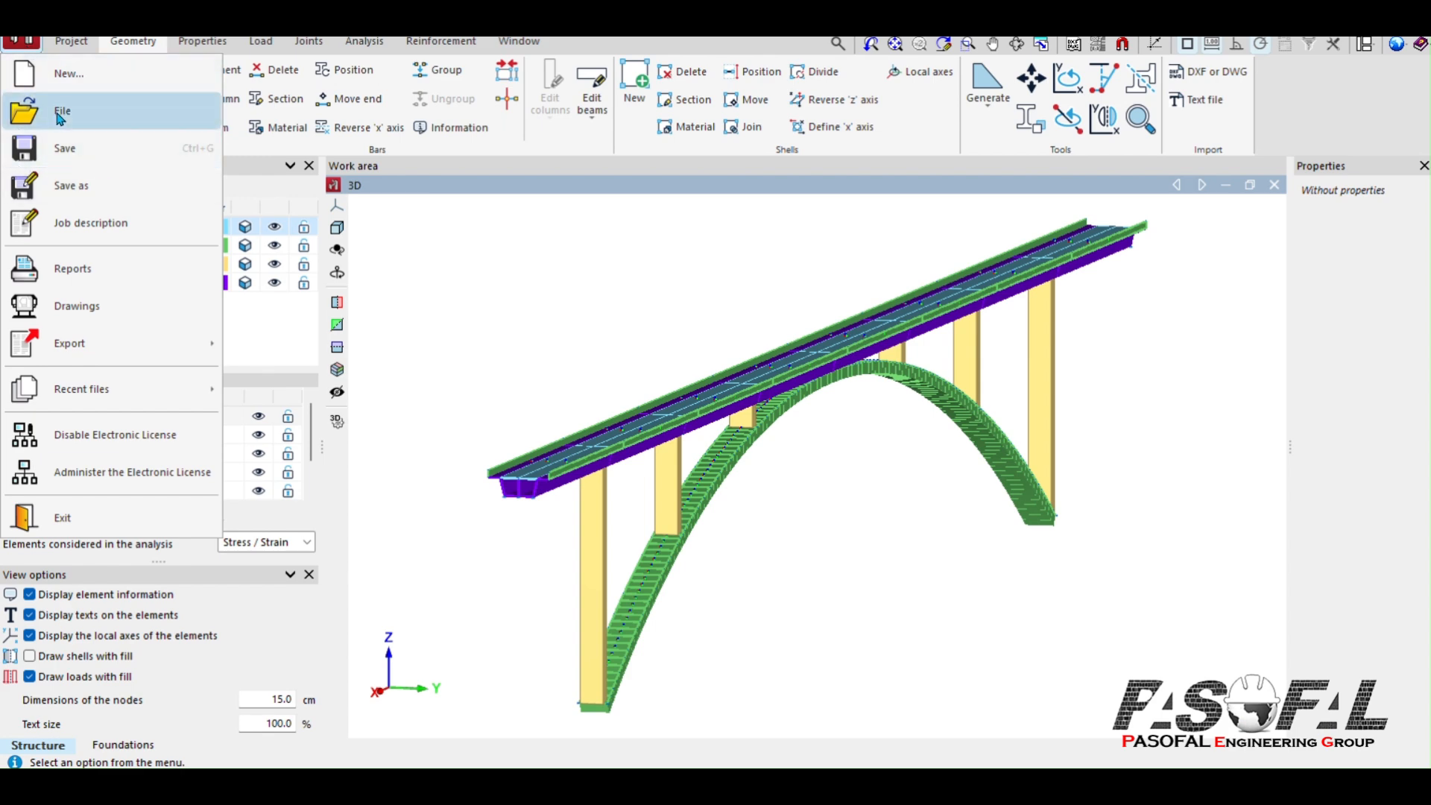
pyautogui.click(64, 83)
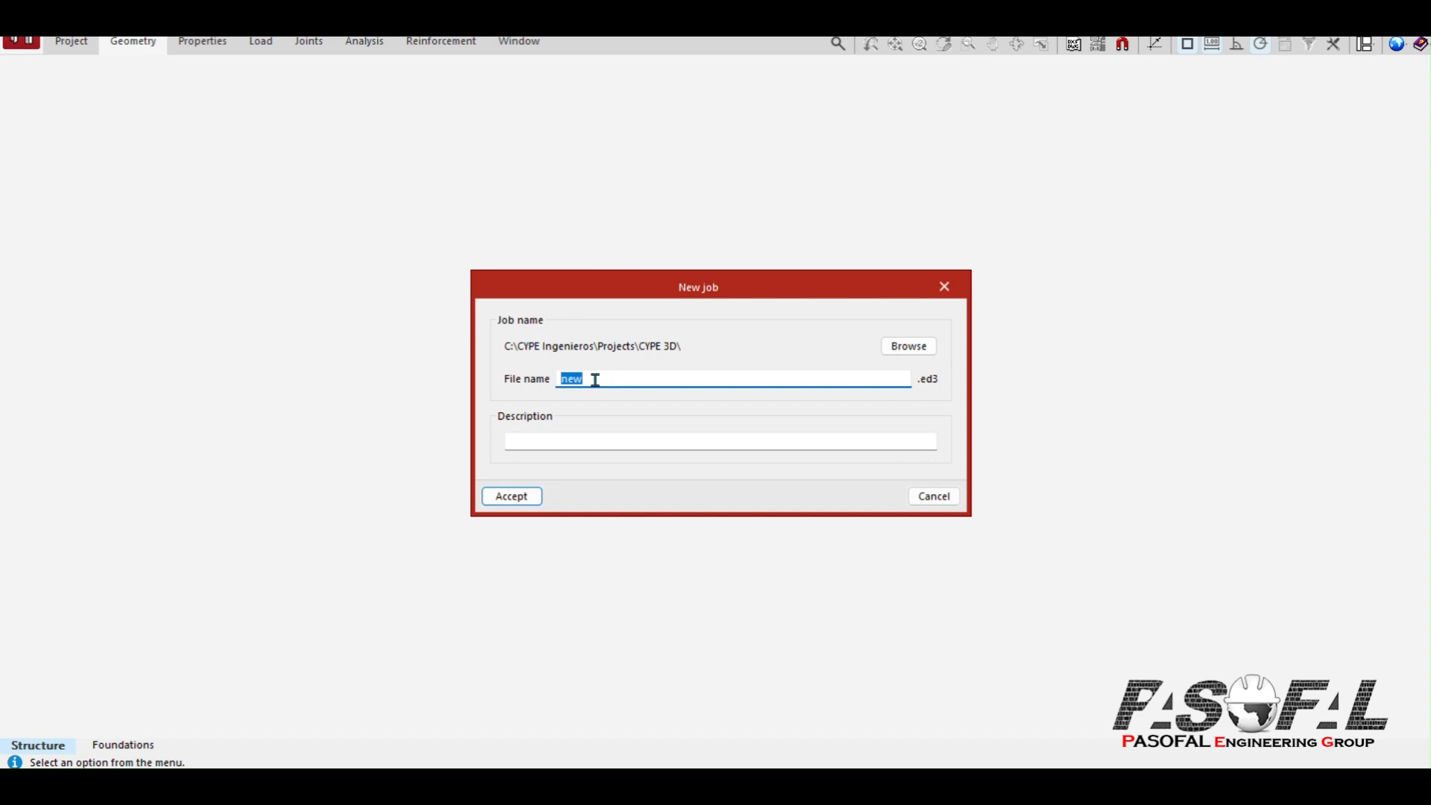
pyautogui.write('SAP')
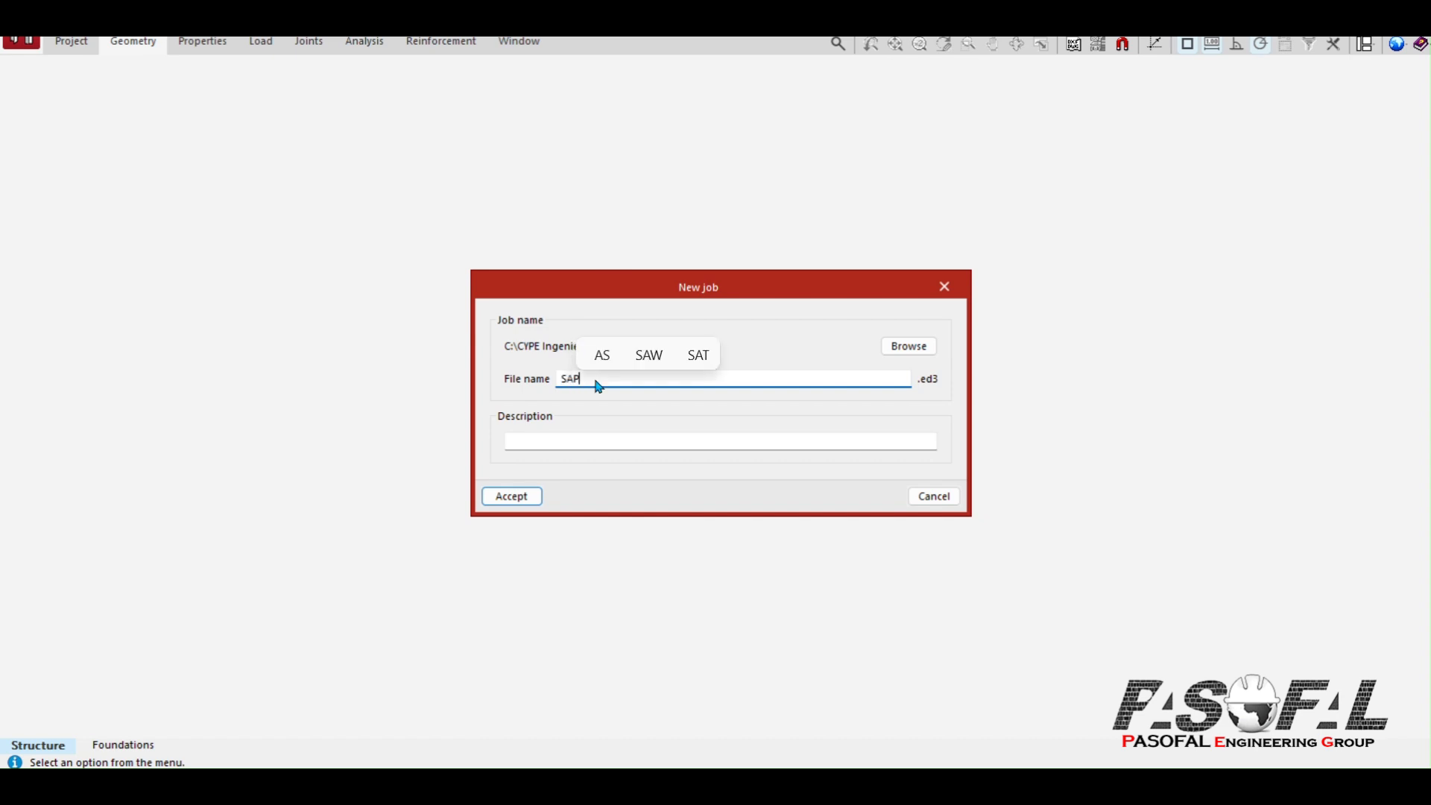
pyautogui.write('2000 t')
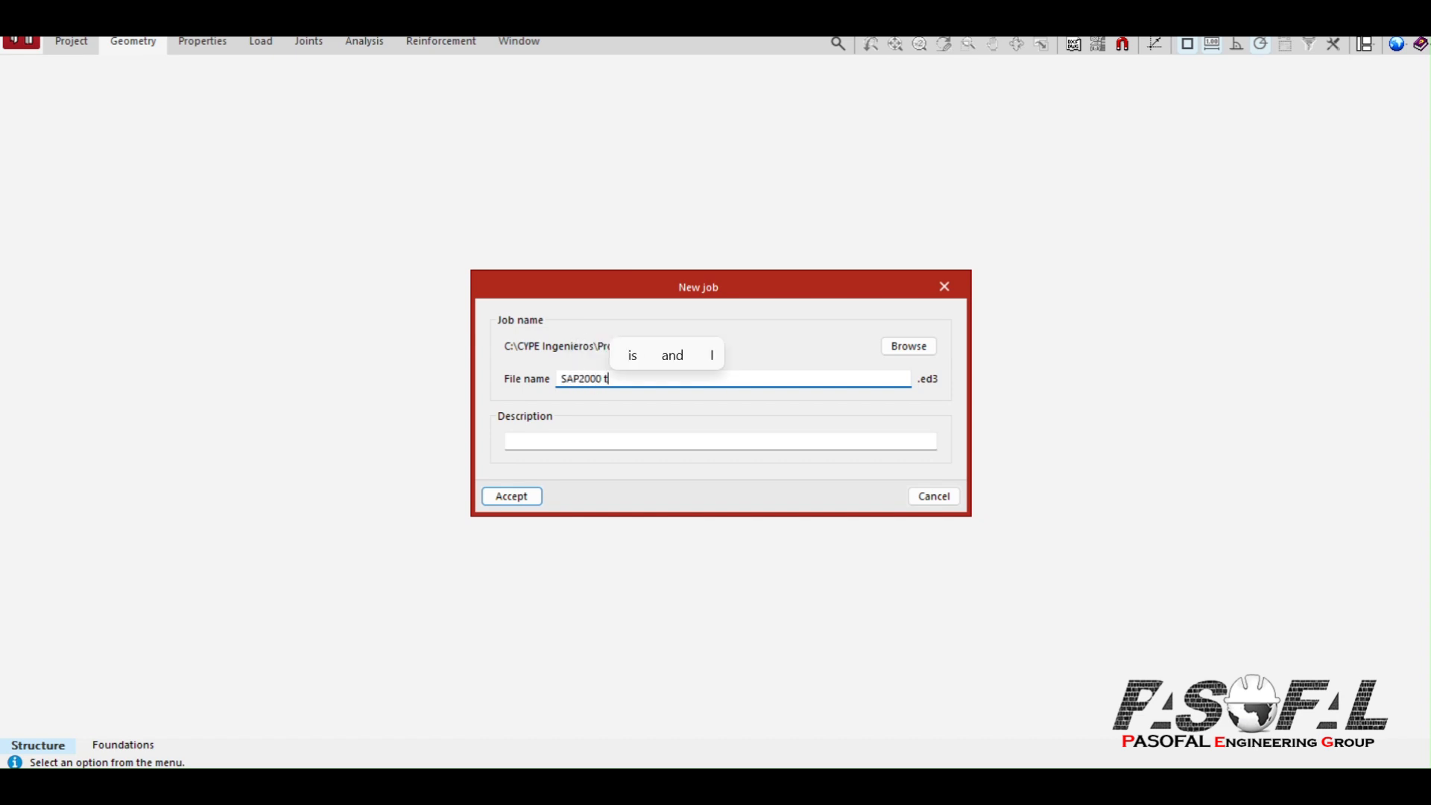
pyautogui.write('o CY')
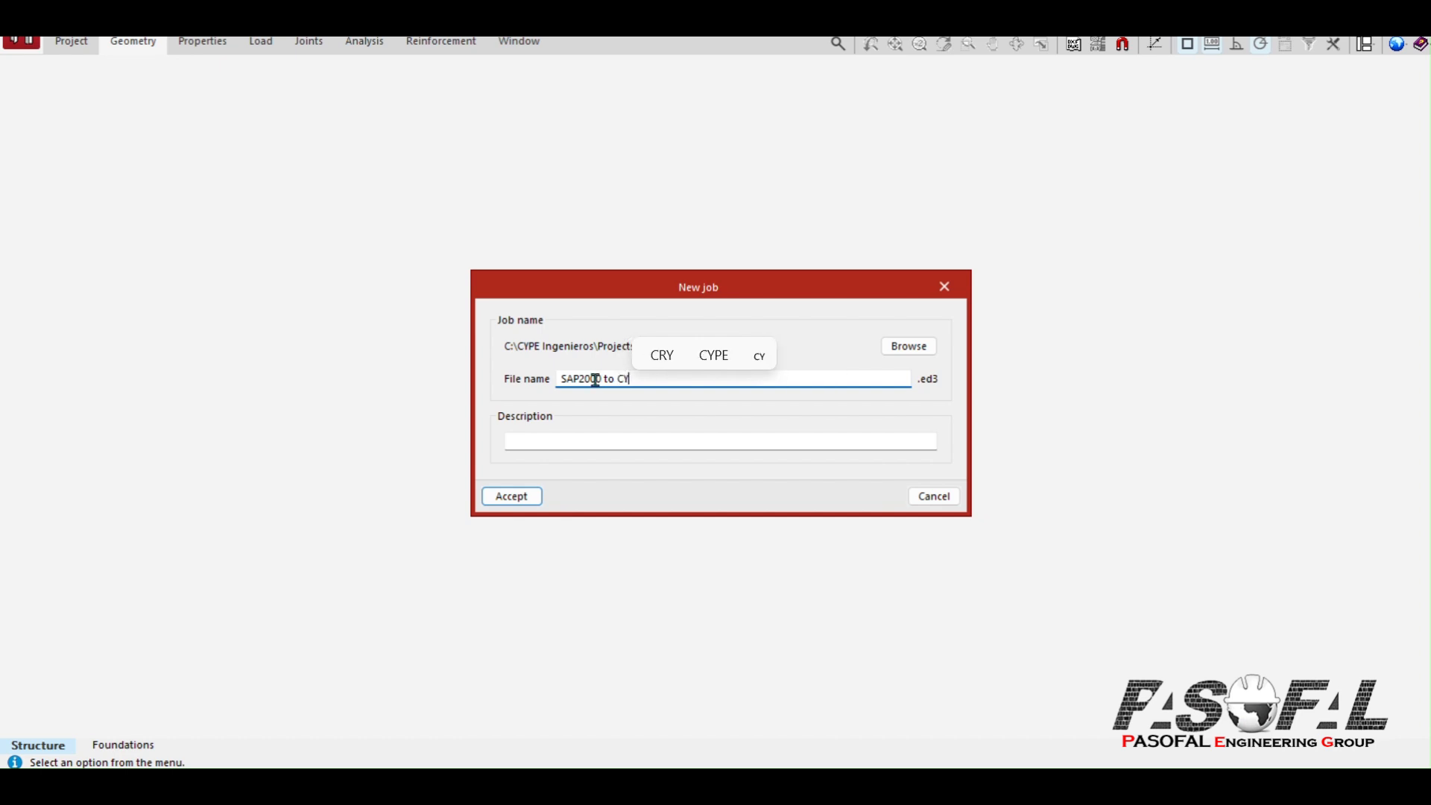
pyautogui.write('PE 3D')
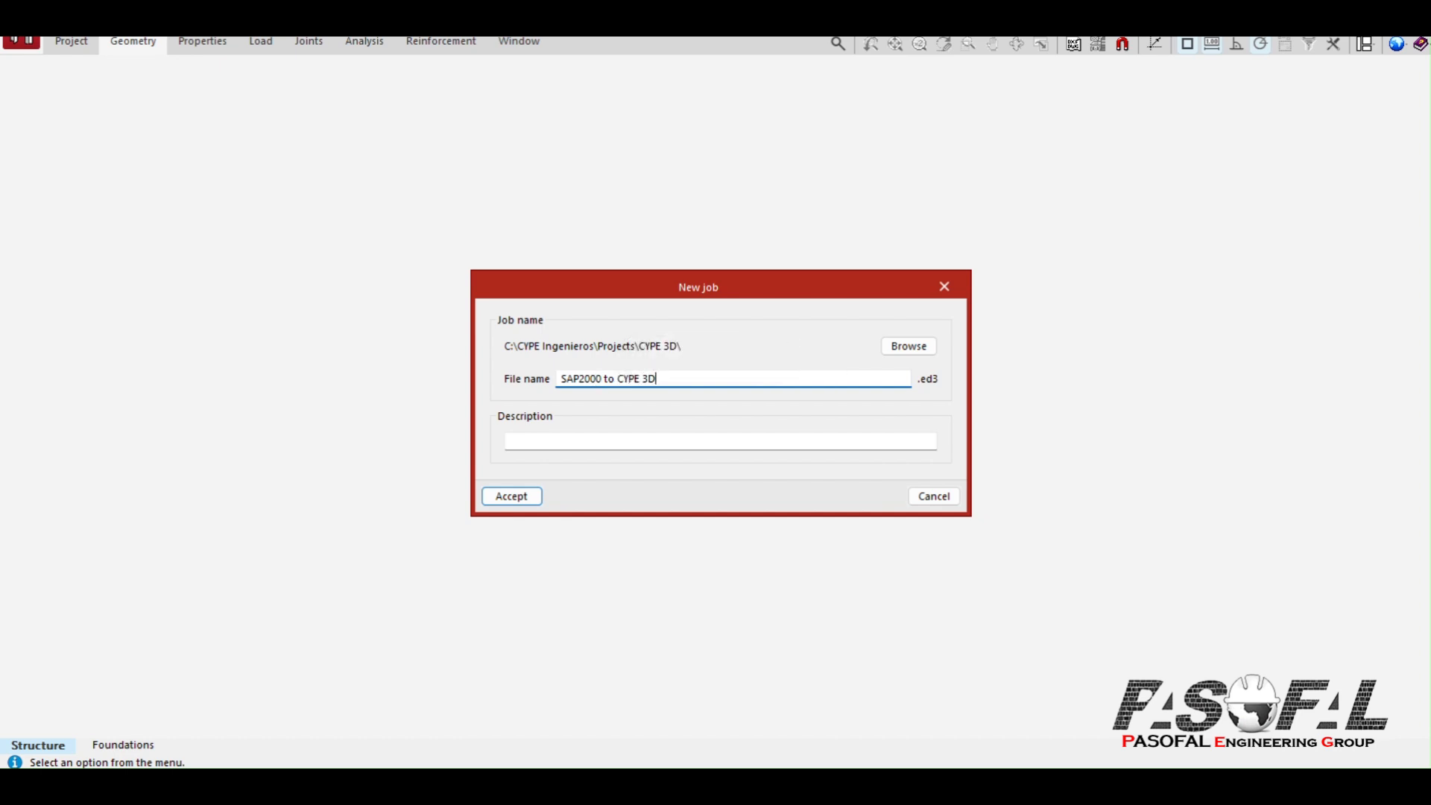
pyautogui.click(520, 497)
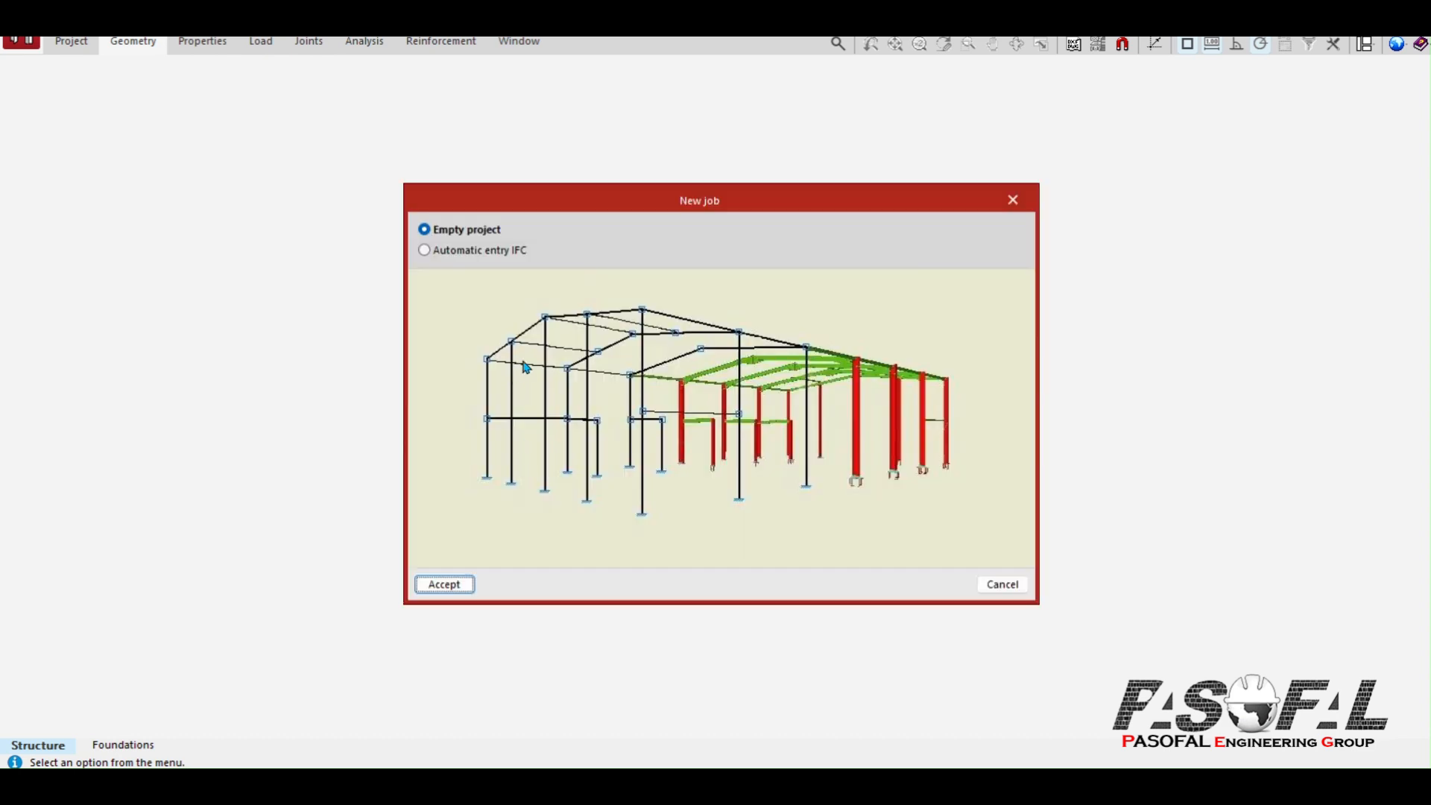
# Step: Base the new job on Automatic entry IFC and substitute the existing section series L with the imported one
pyautogui.click(456, 252)
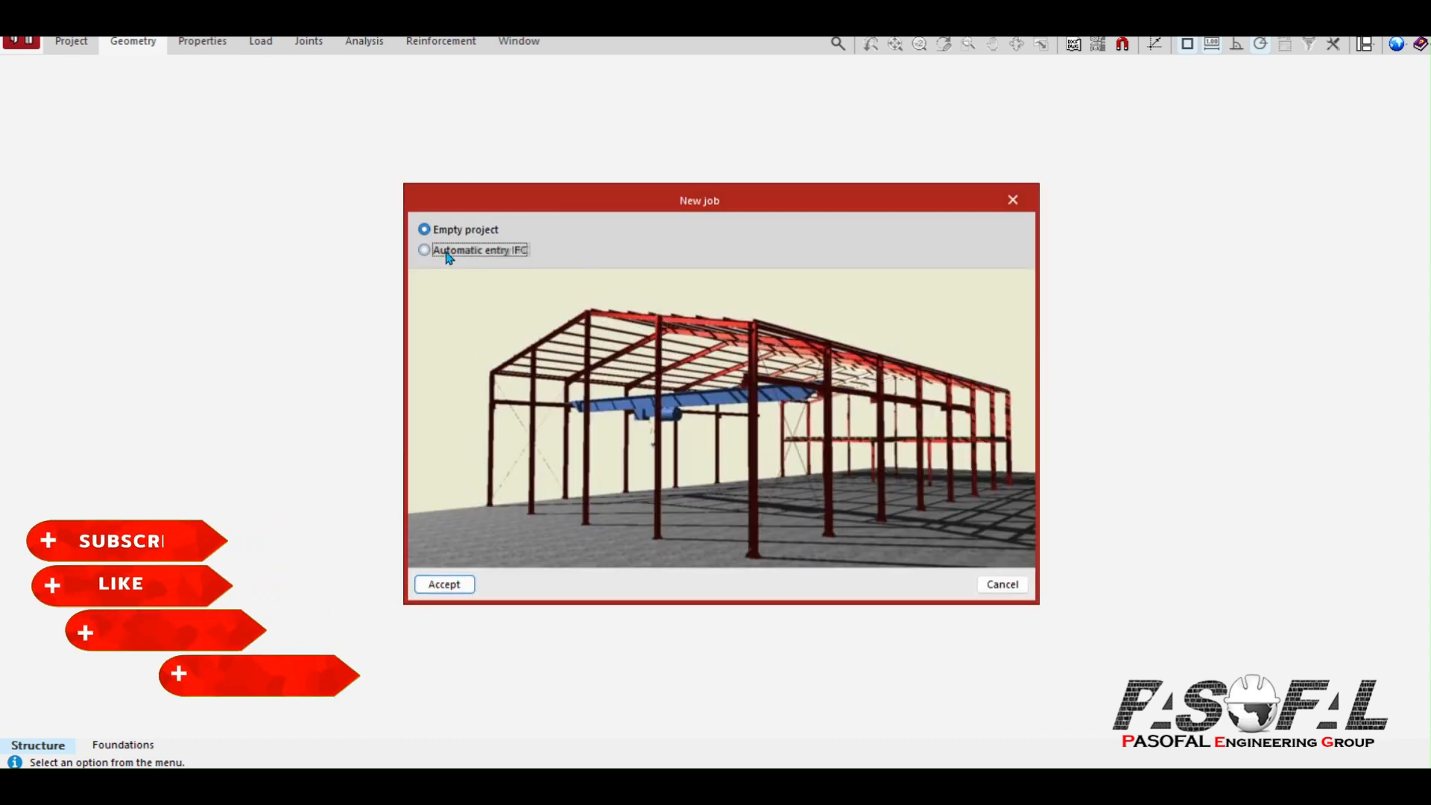
pyautogui.click(443, 589)
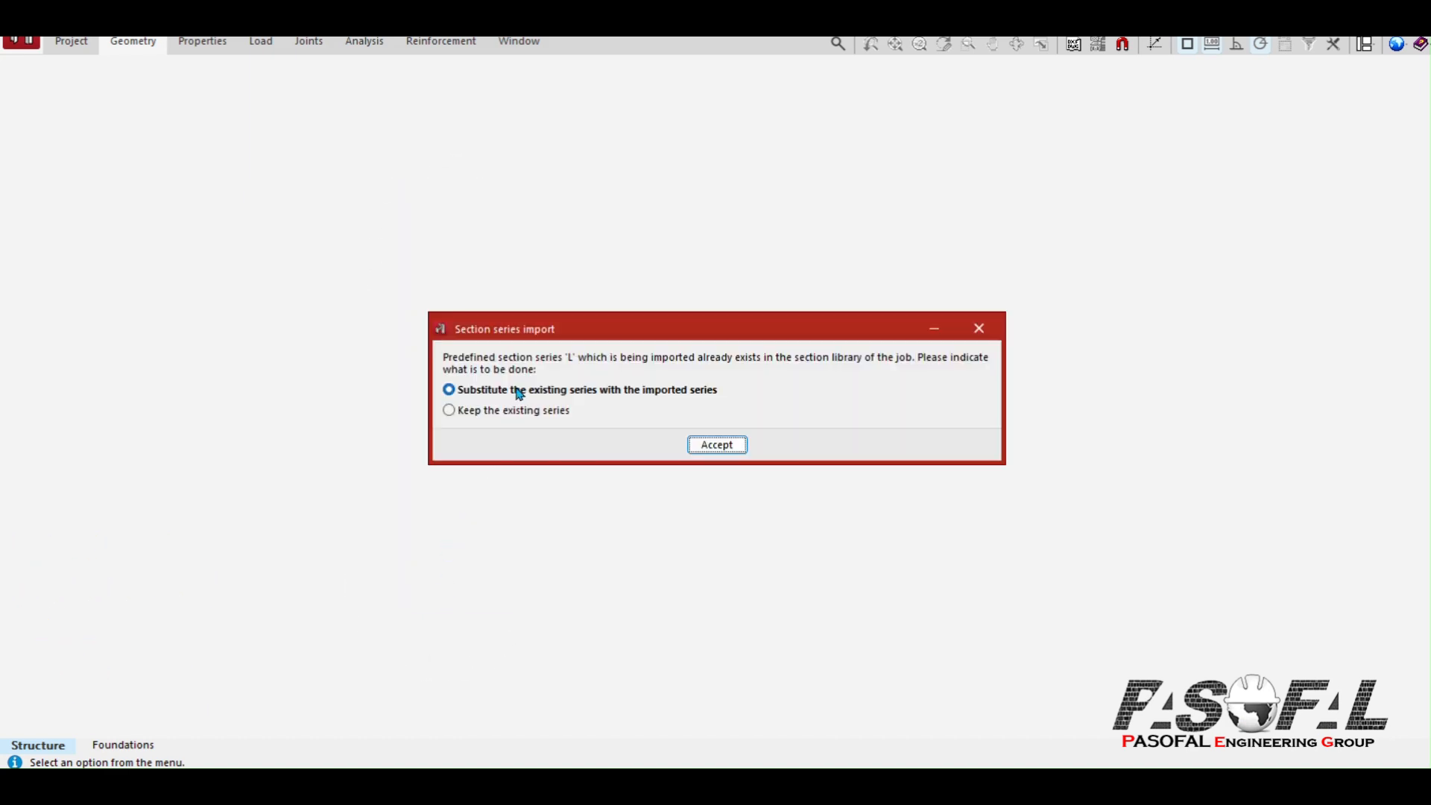
pyautogui.click(716, 447)
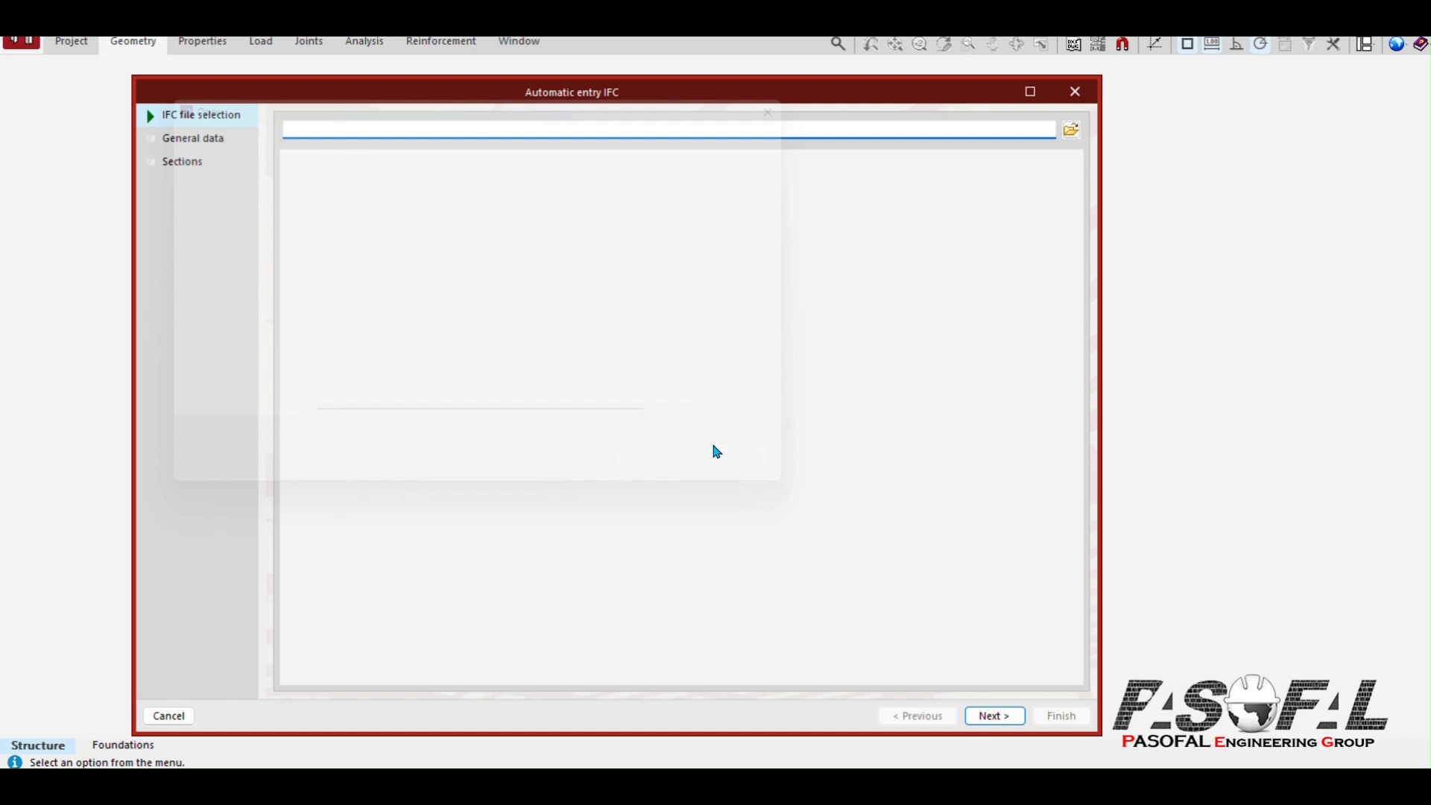
# Step: Load Stadium.ifc from the desktop folder SAPPPPPPPPPPPPPP as the IFC file for the automatic entry
pyautogui.moveTo(502, 92); pyautogui.dragTo(500, 148)
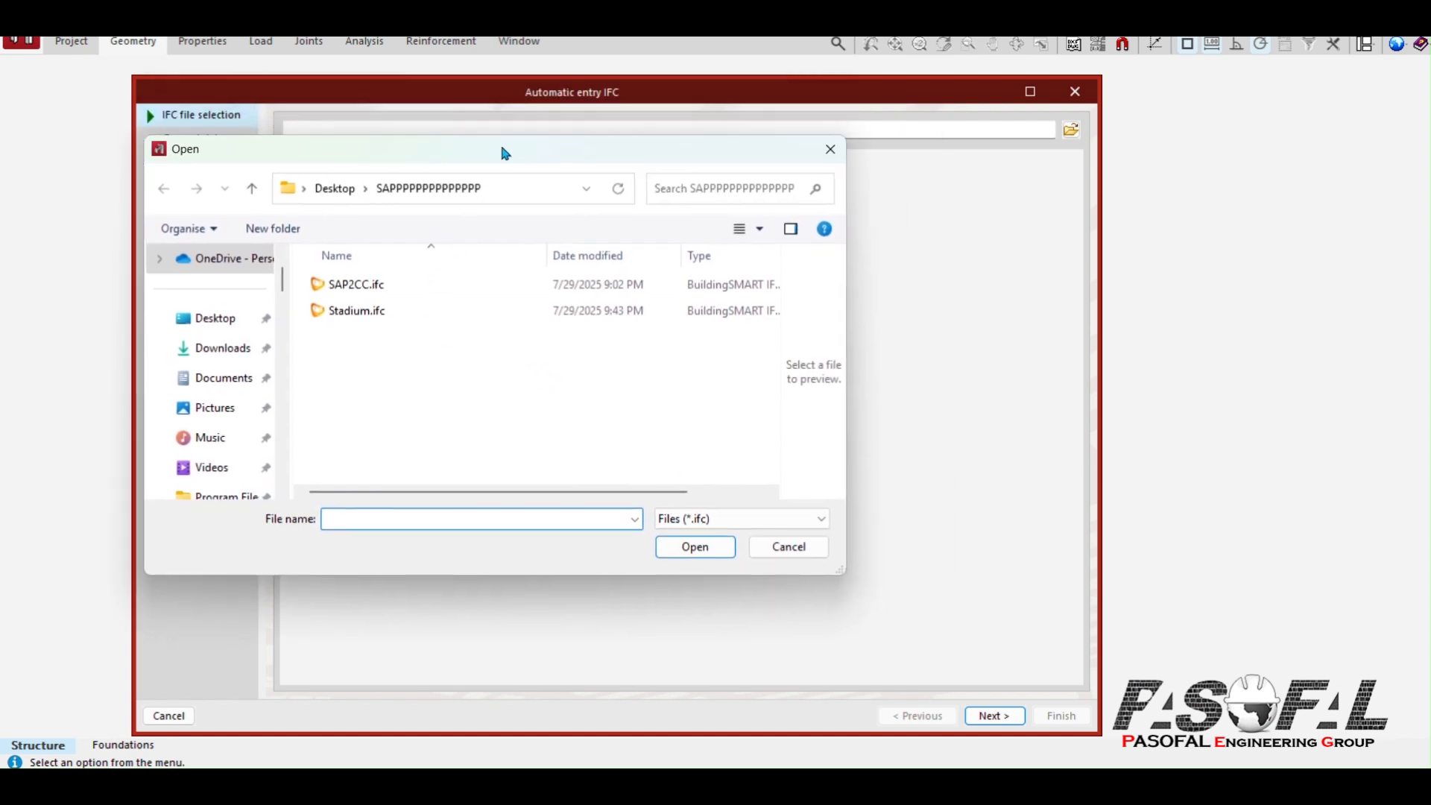
pyautogui.click(360, 315)
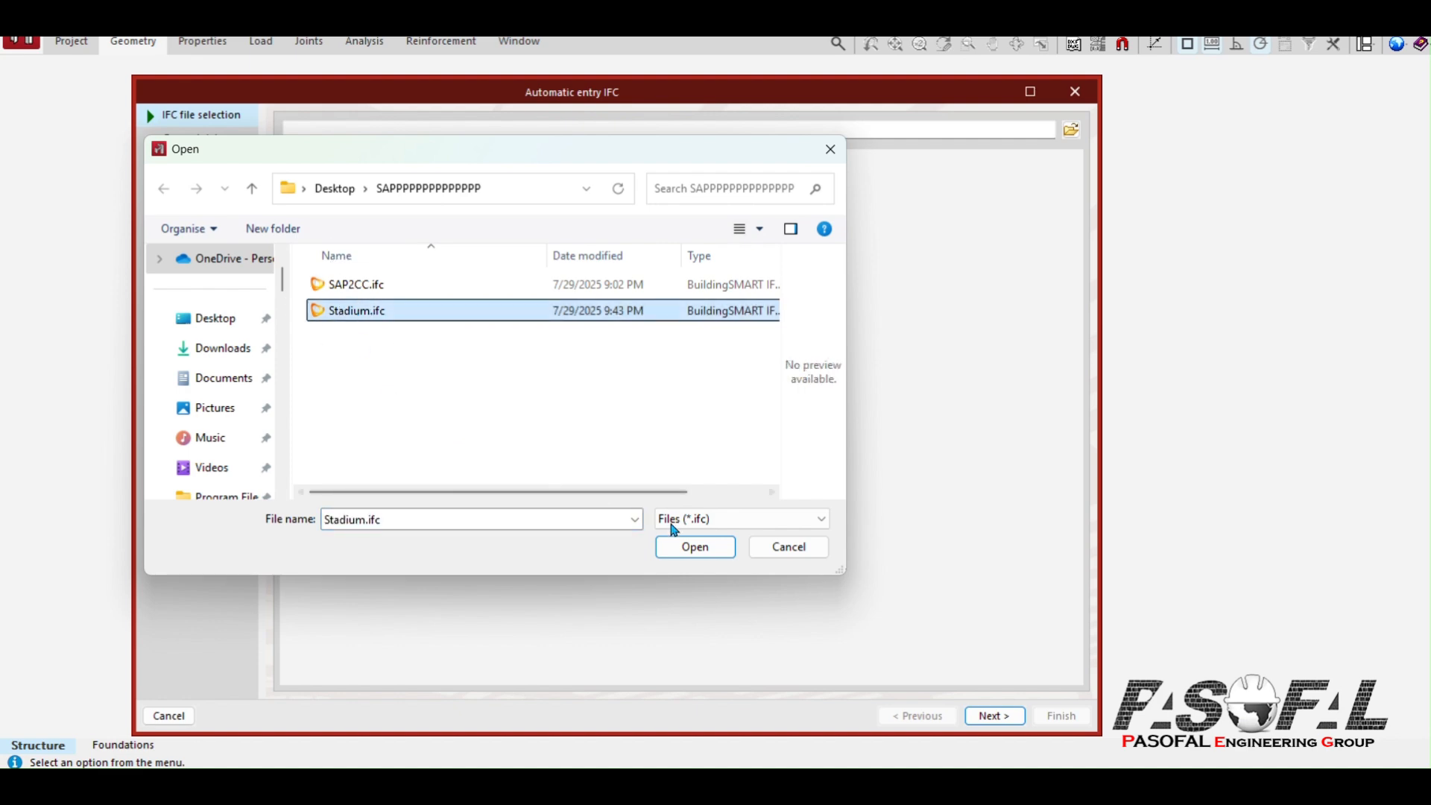
pyautogui.click(682, 549)
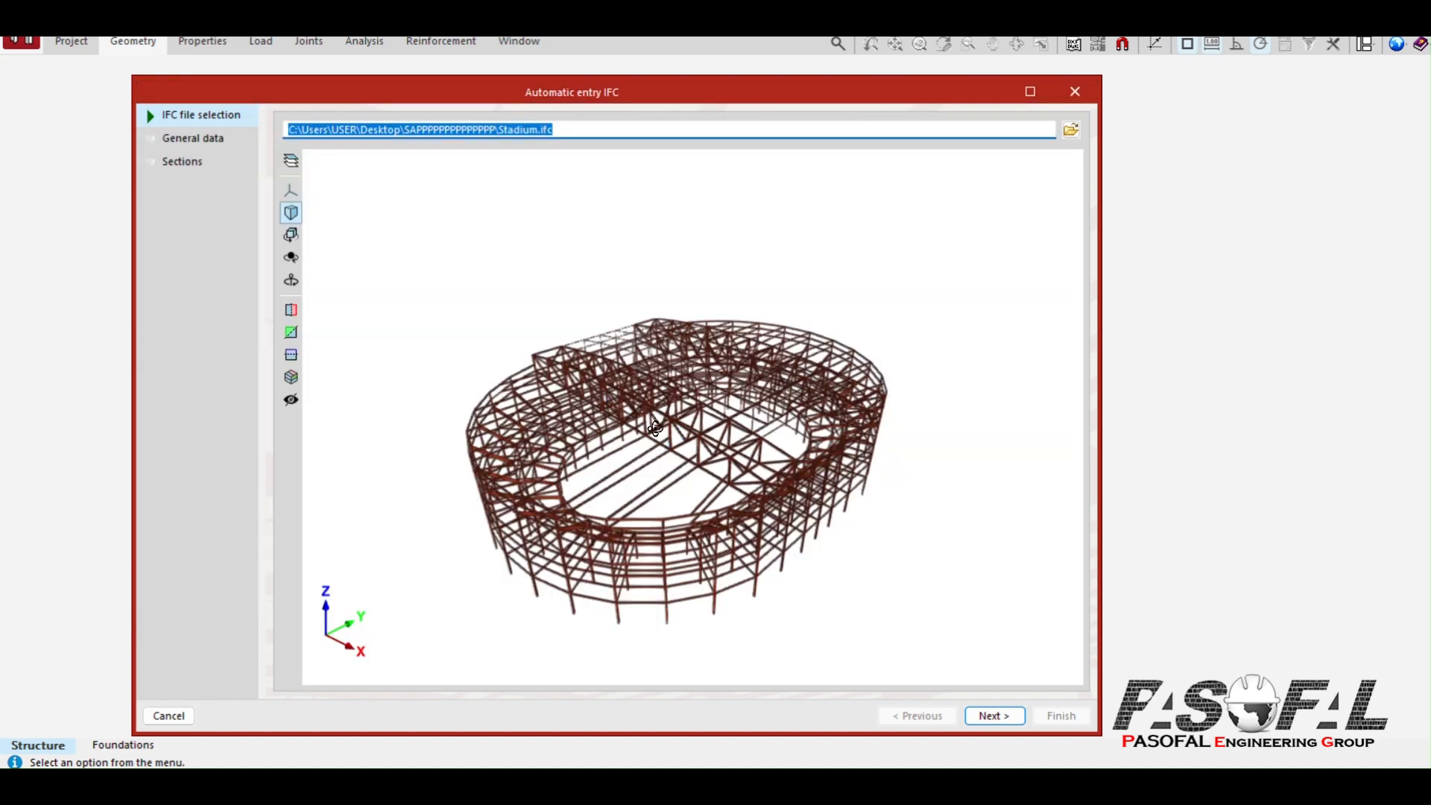
# Step: Check the 3D preview of the loaded stadium frame and proceed to the General data stage
pyautogui.moveTo(655, 429); pyautogui.dragTo(691, 460, button='middle')
pyautogui.scroll(5, 735, 488)
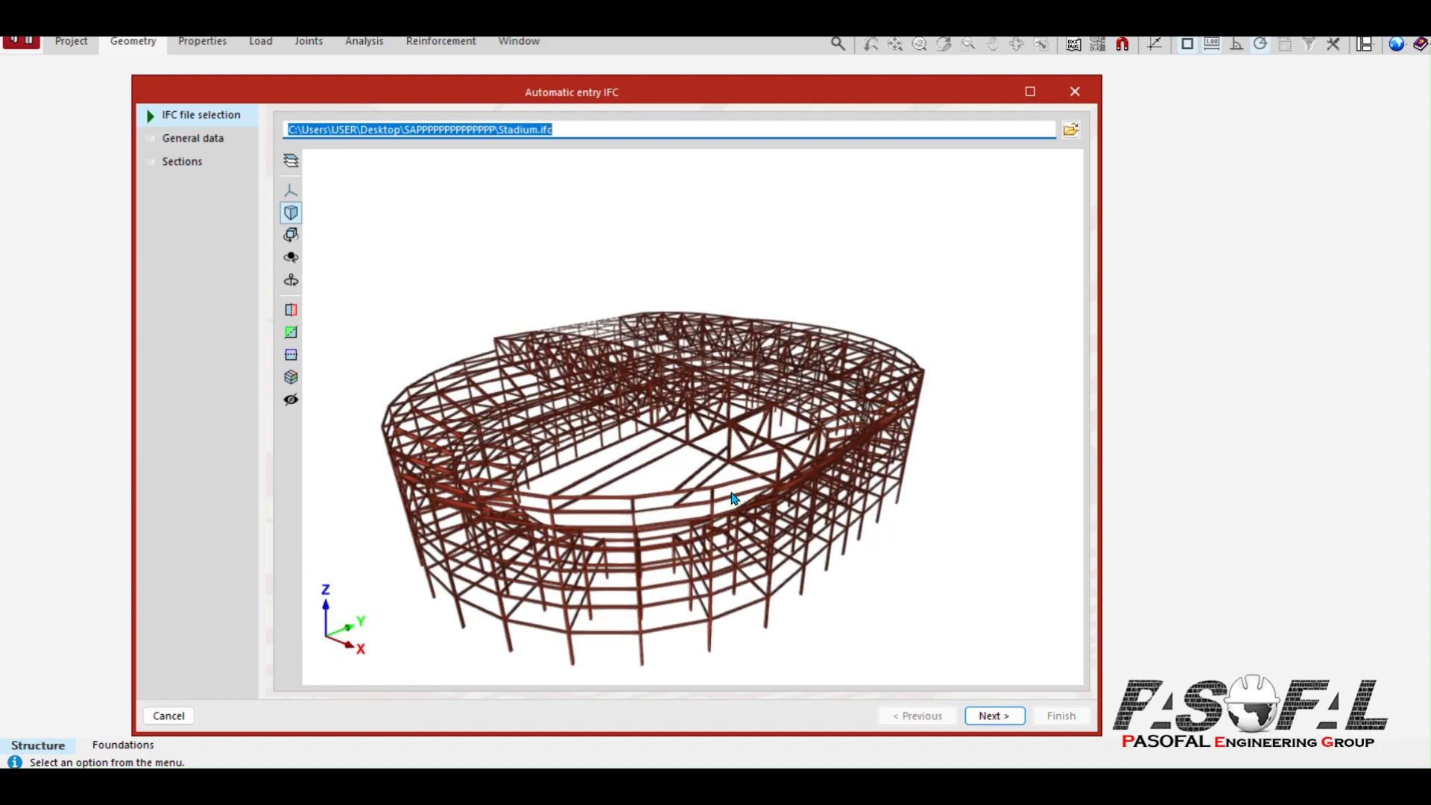
pyautogui.scroll(-5, 781, 394)
pyautogui.click(210, 120)
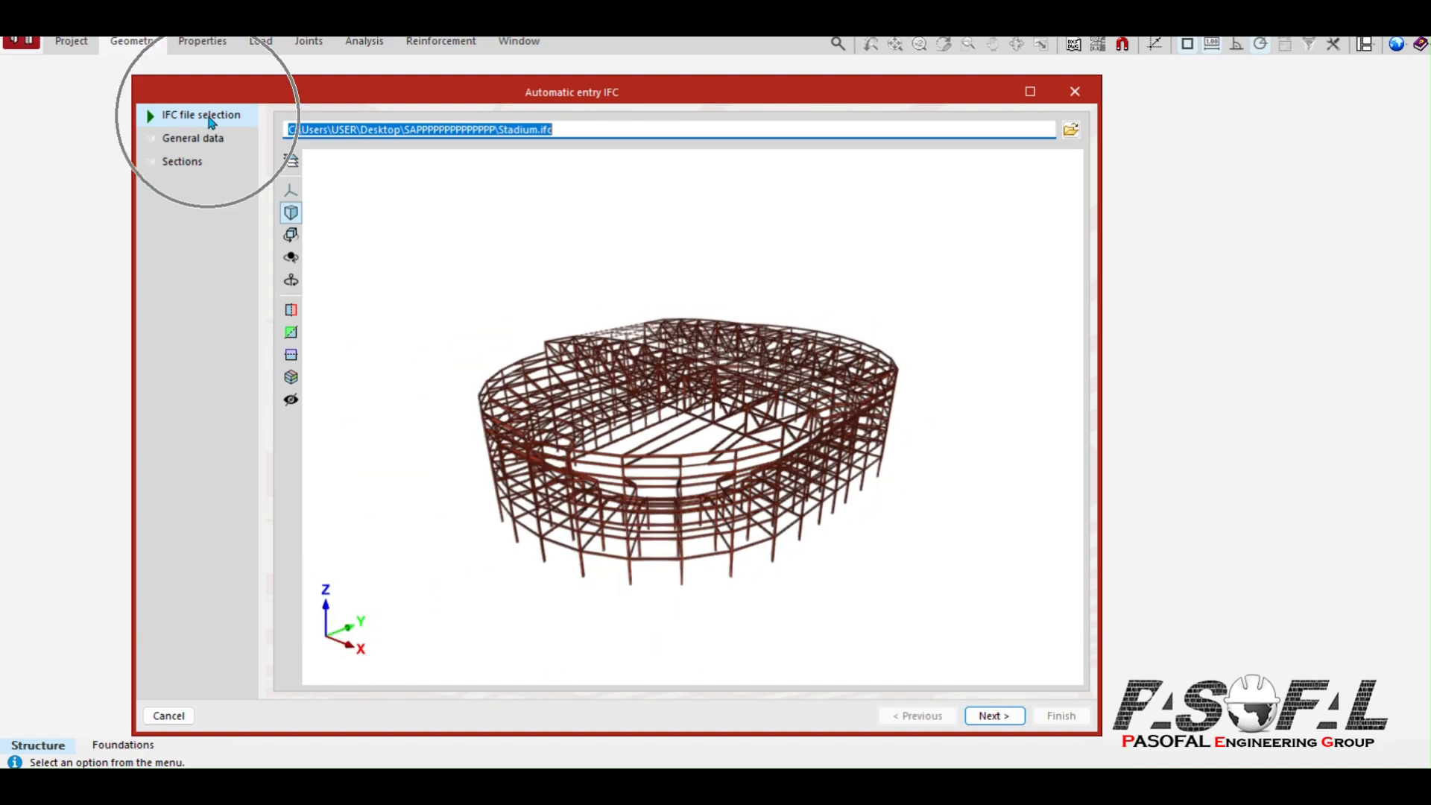
pyautogui.click(197, 145)
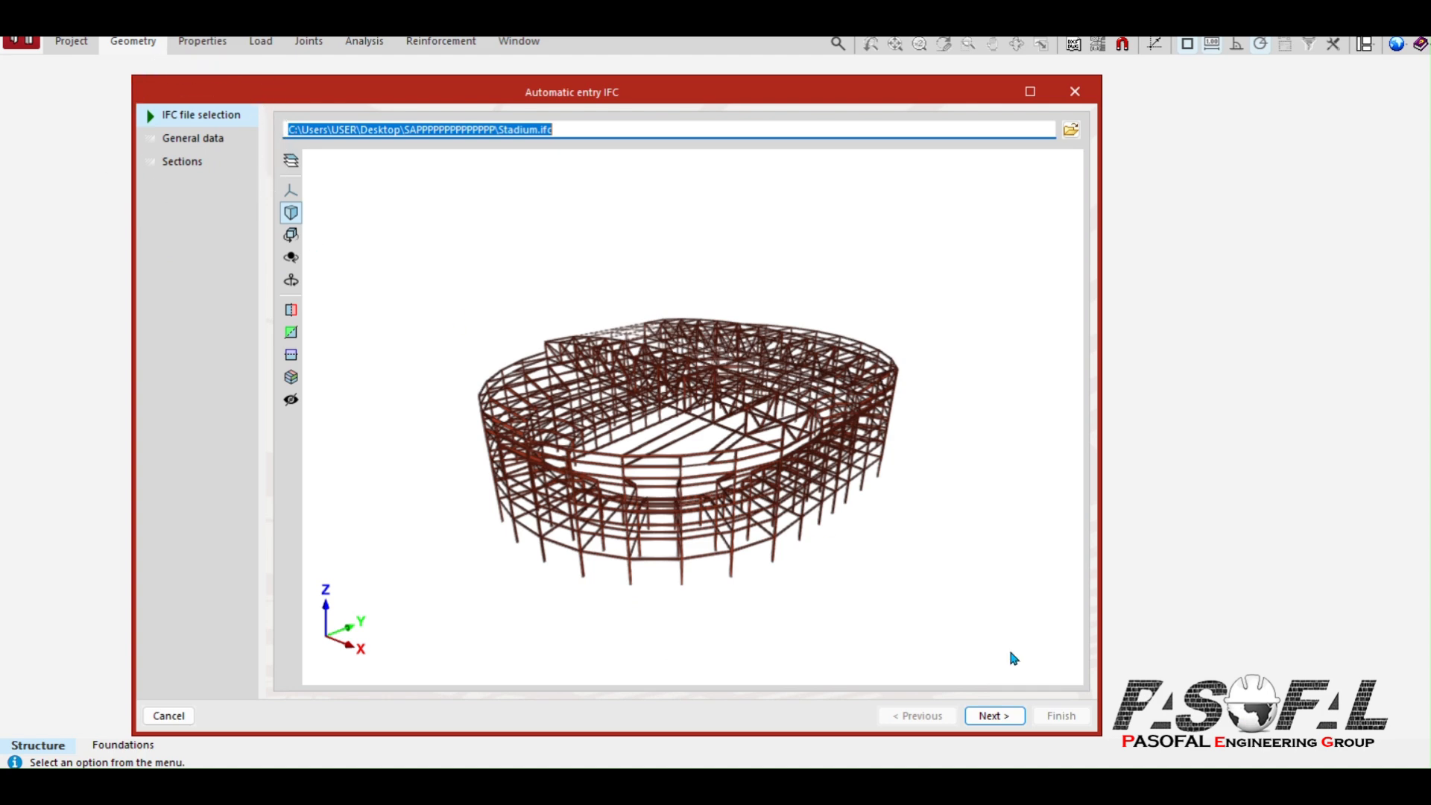
pyautogui.click(992, 720)
pyautogui.click(992, 718)
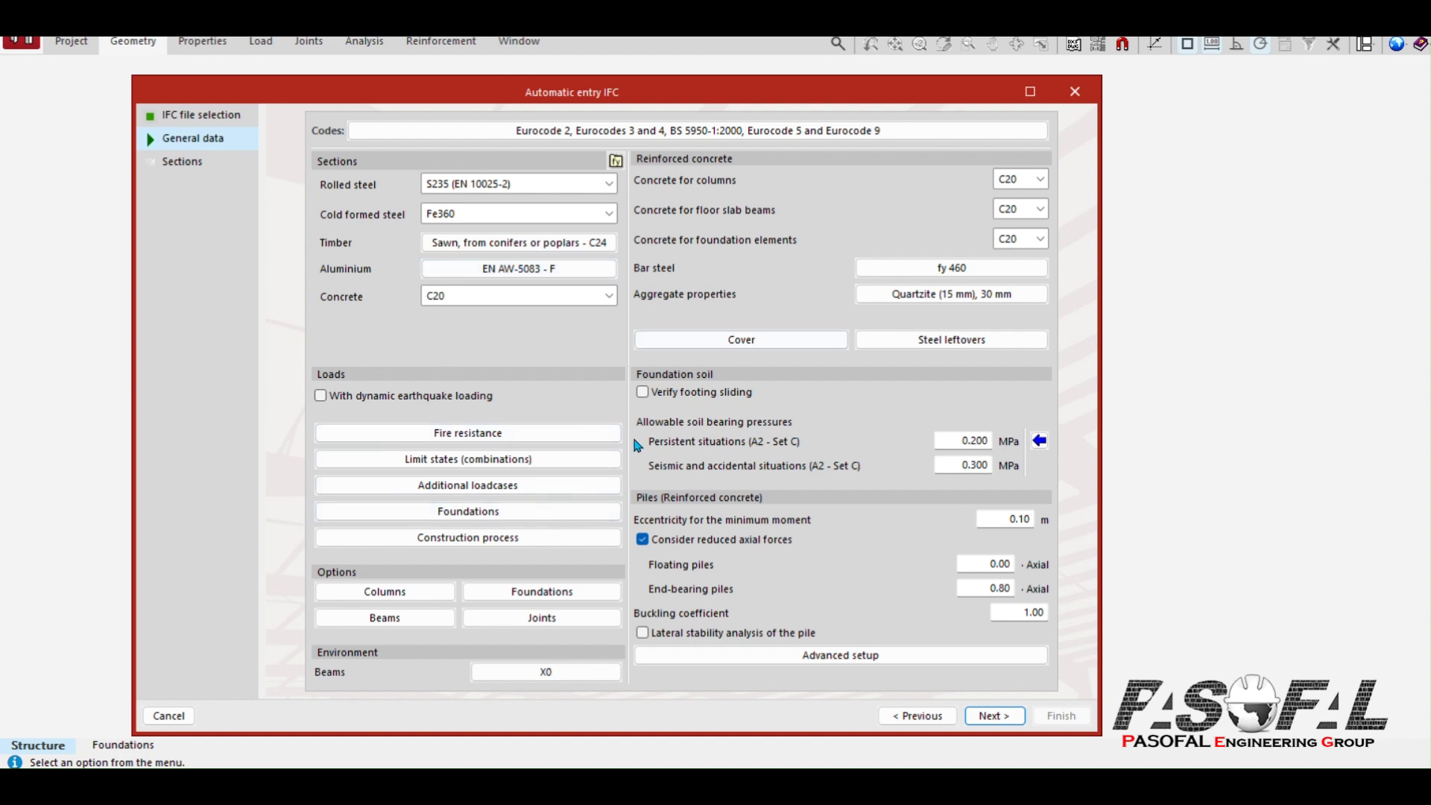
# Step: Set the rolled steel material for the sections to S275 (EN 10025-2)
pyautogui.click(544, 364)
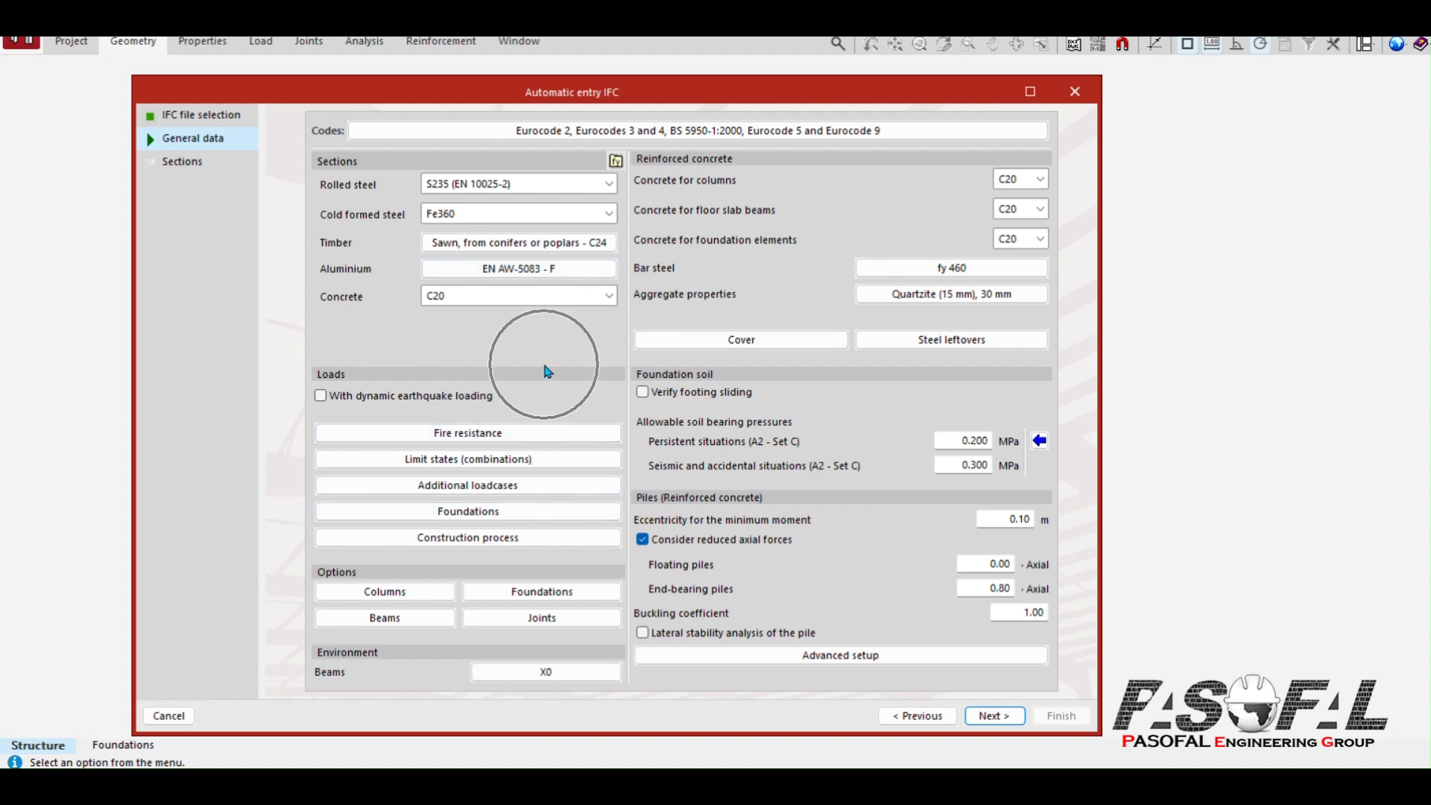
pyautogui.click(497, 189)
pyautogui.click(448, 224)
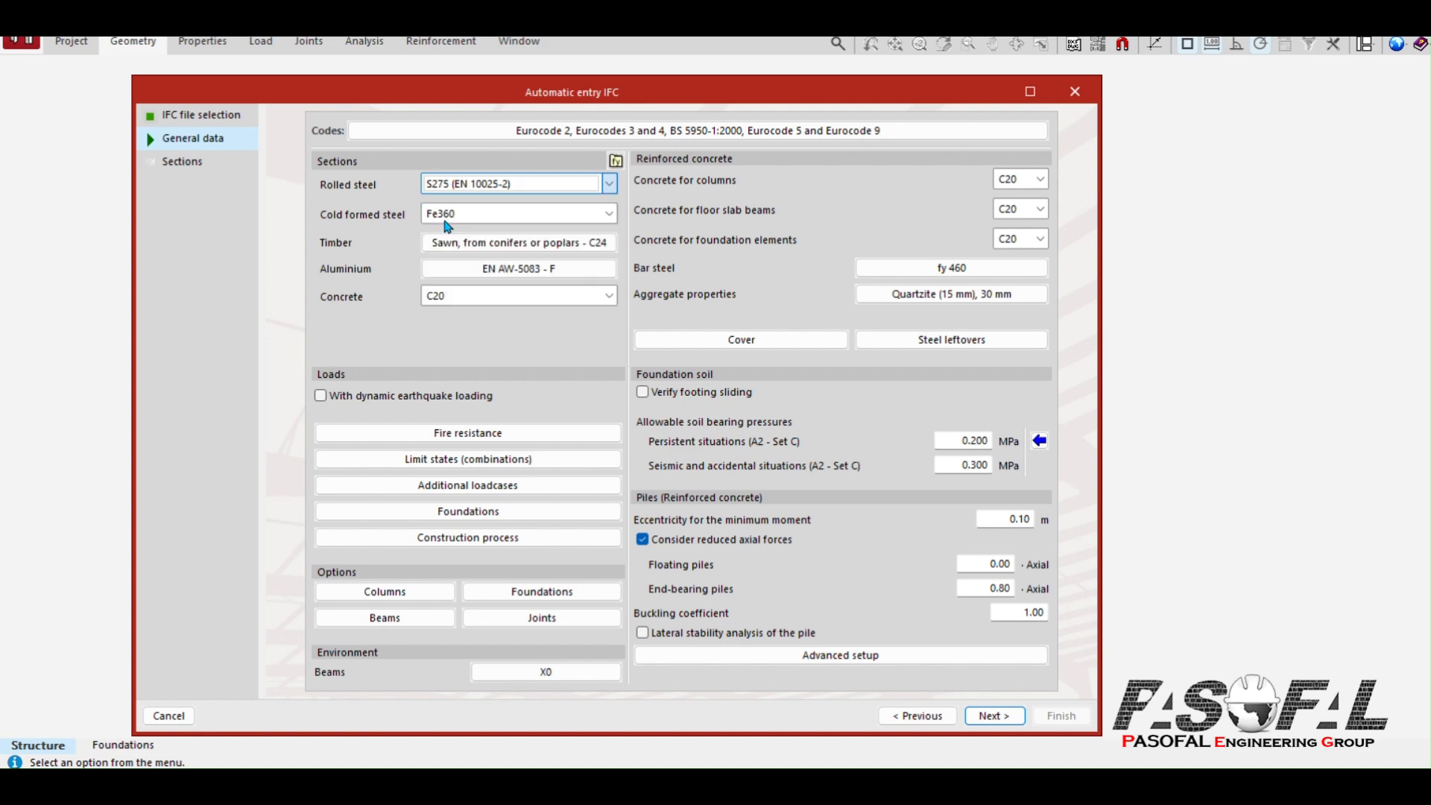
# Step: In the design code selection, set the rolled steel code to Eurocodes 3 and 4 (EU)
pyautogui.click(616, 132)
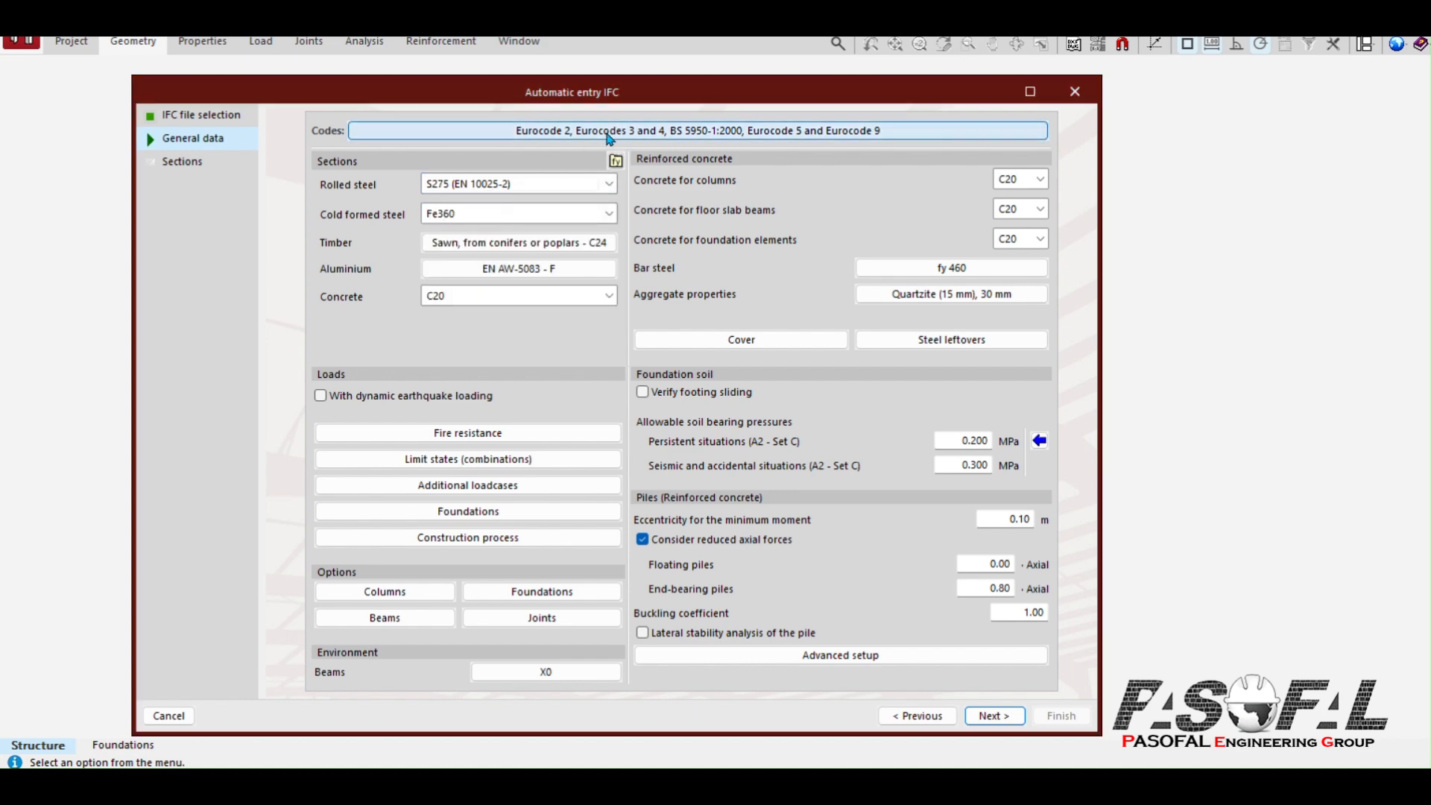
pyautogui.click(607, 346)
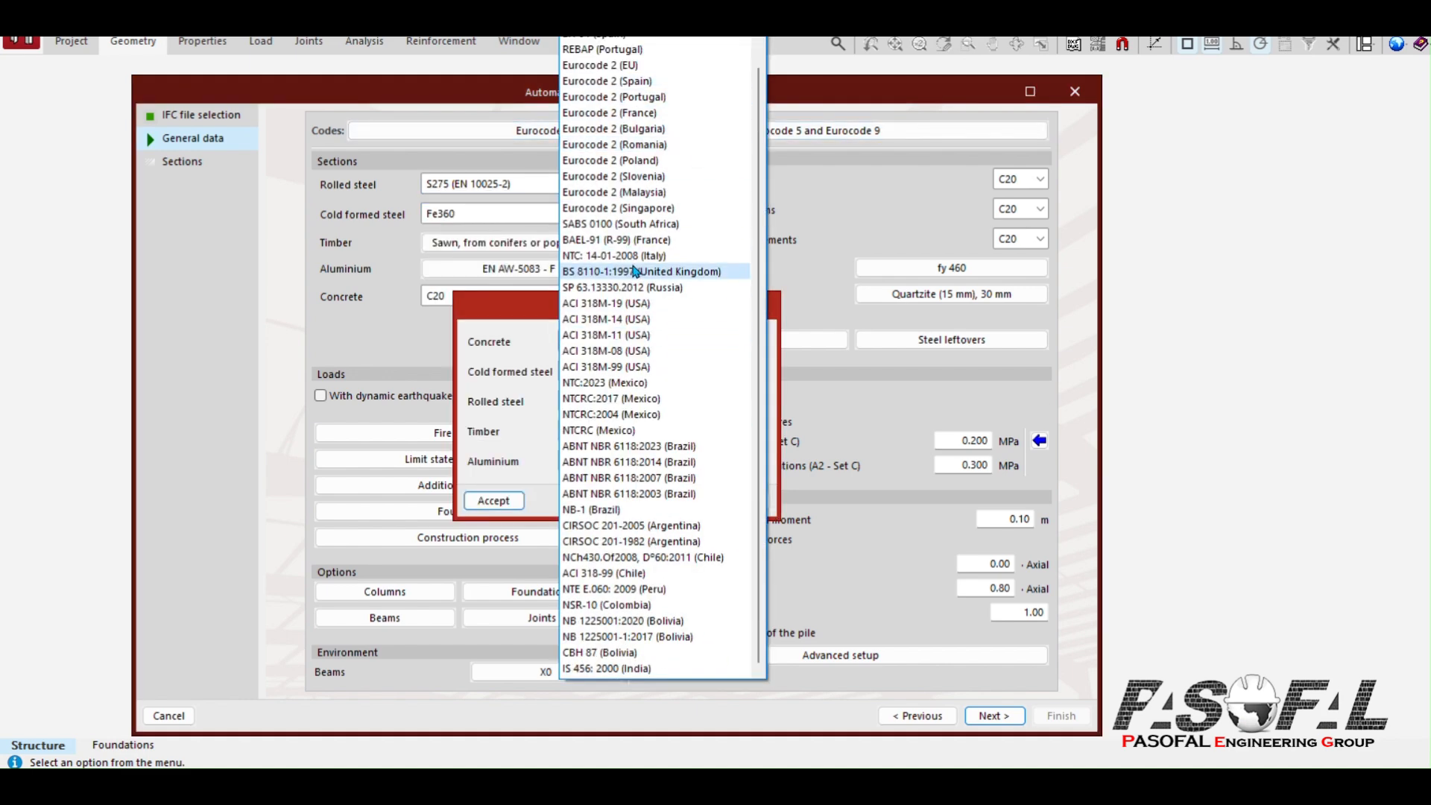
pyautogui.click(647, 280)
pyautogui.click(603, 373)
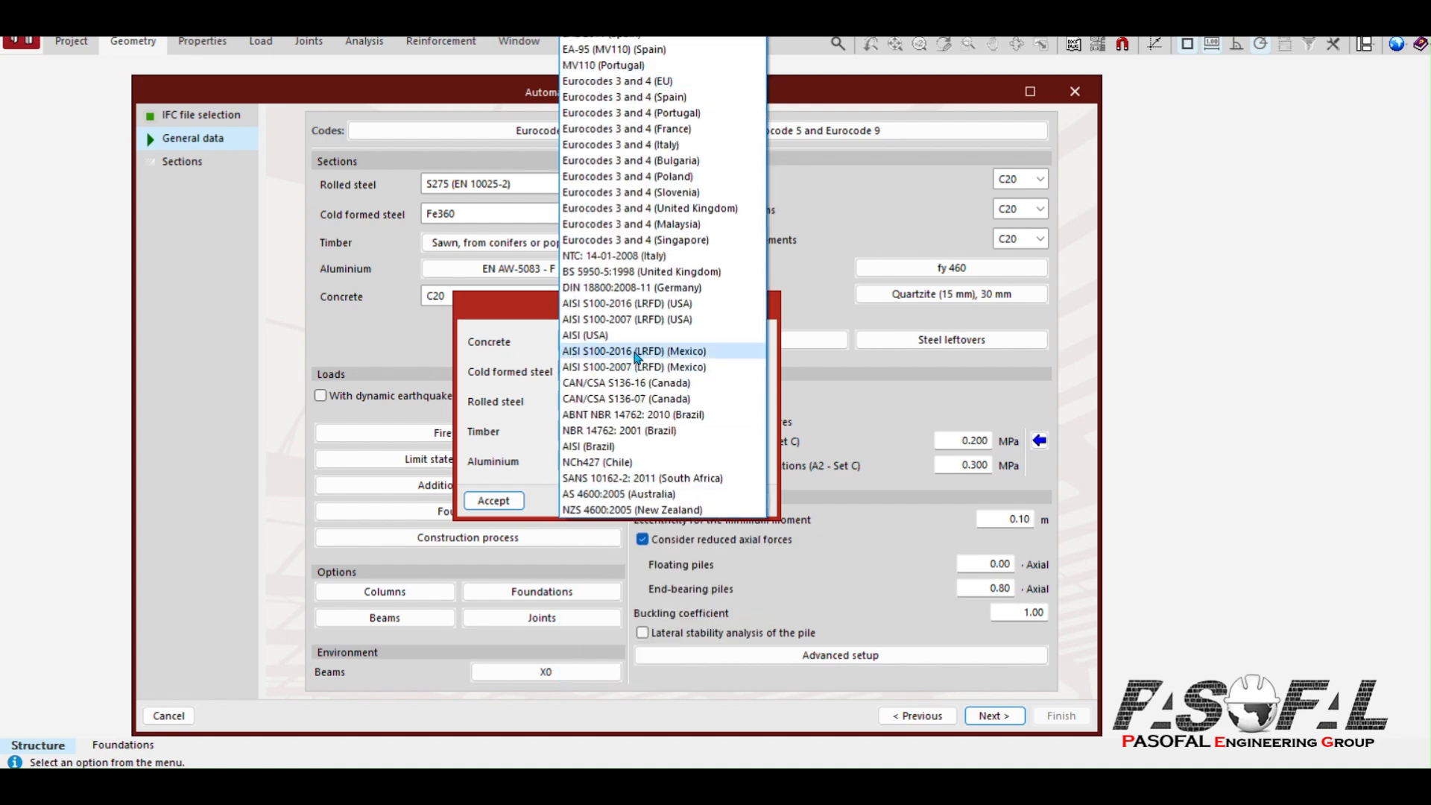
pyautogui.click(512, 378)
pyautogui.click(613, 403)
pyautogui.click(616, 408)
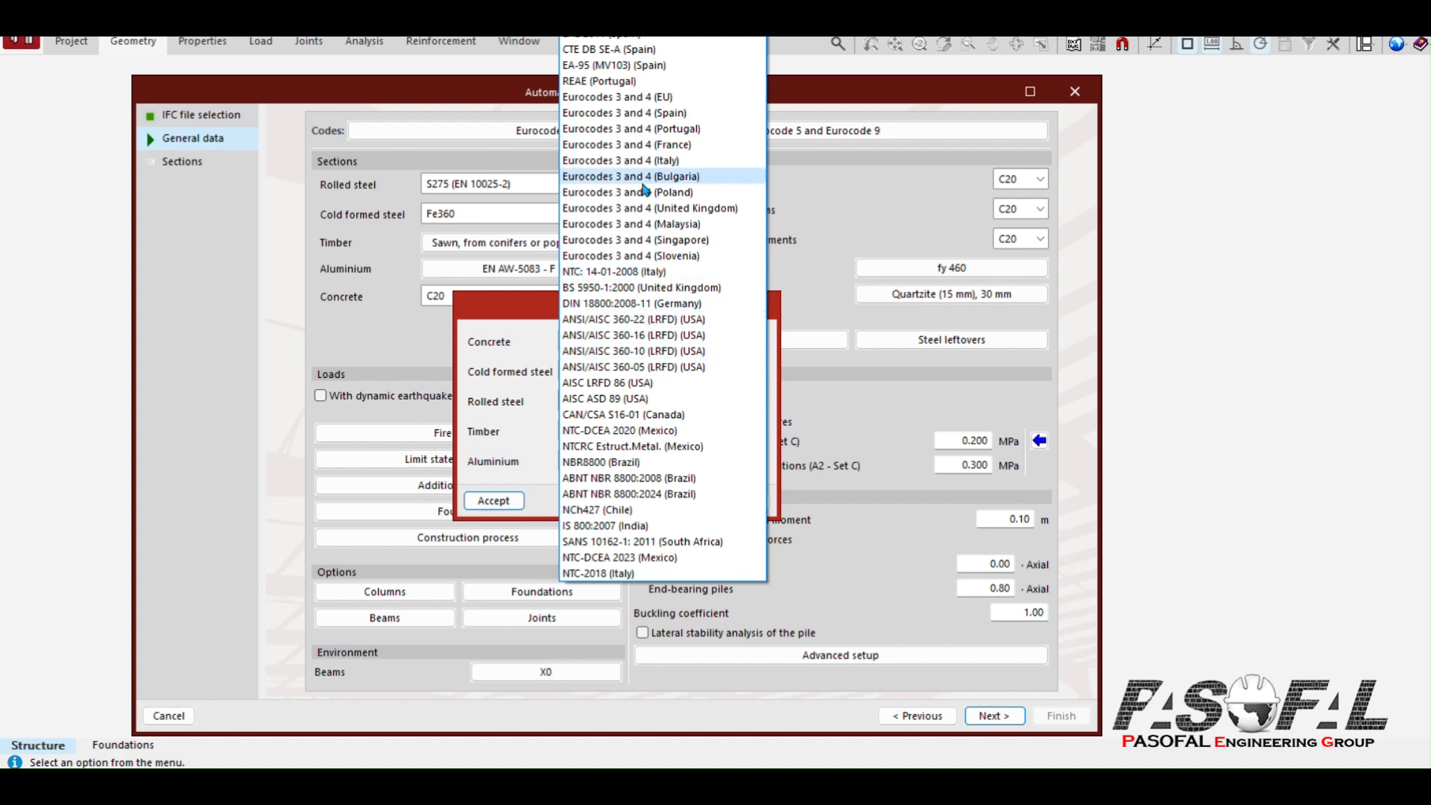
pyautogui.click(603, 100)
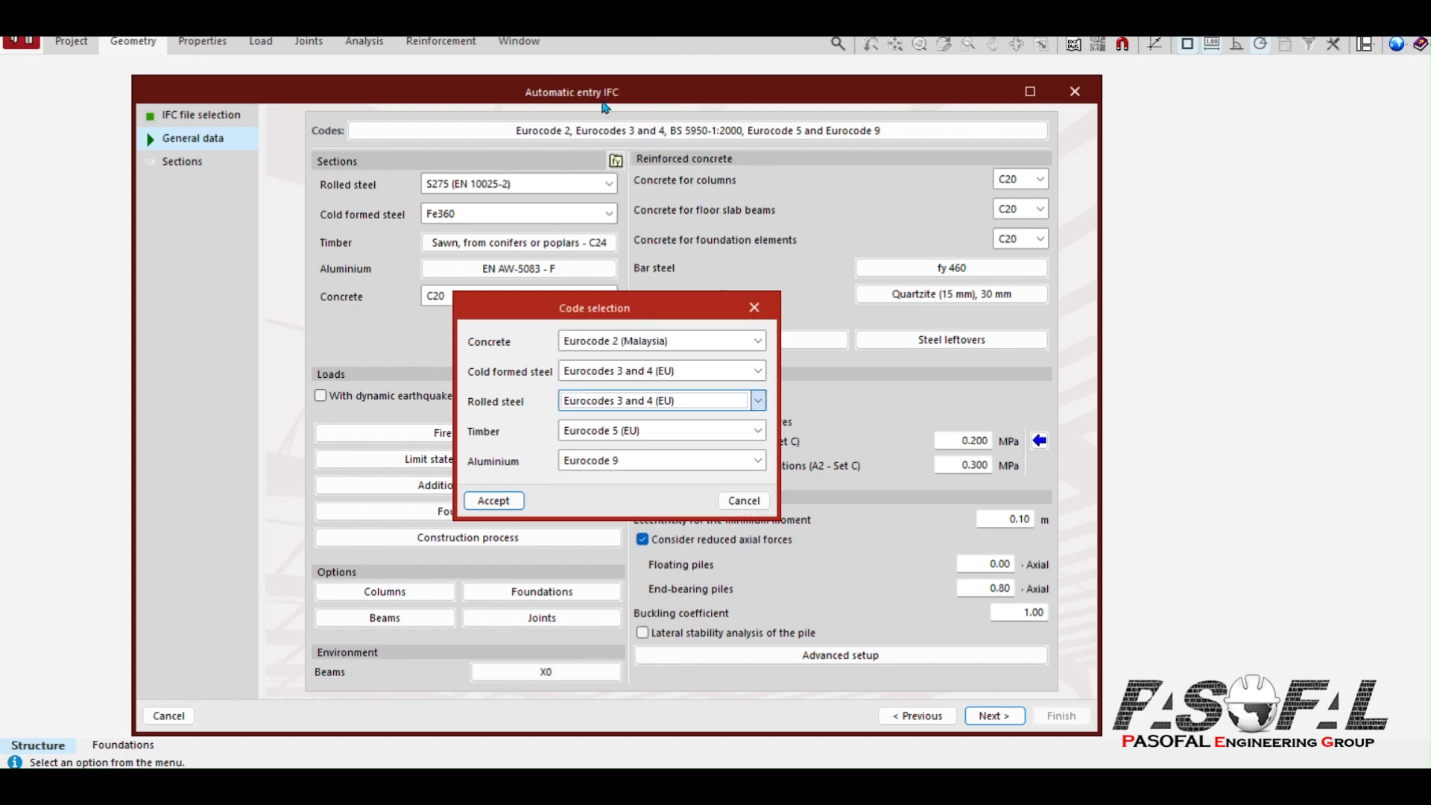
# Step: Set the concrete code to Eurocode 2 (EU) and accept the codes with use category H. Roofs
pyautogui.click(622, 433)
pyautogui.click(535, 463)
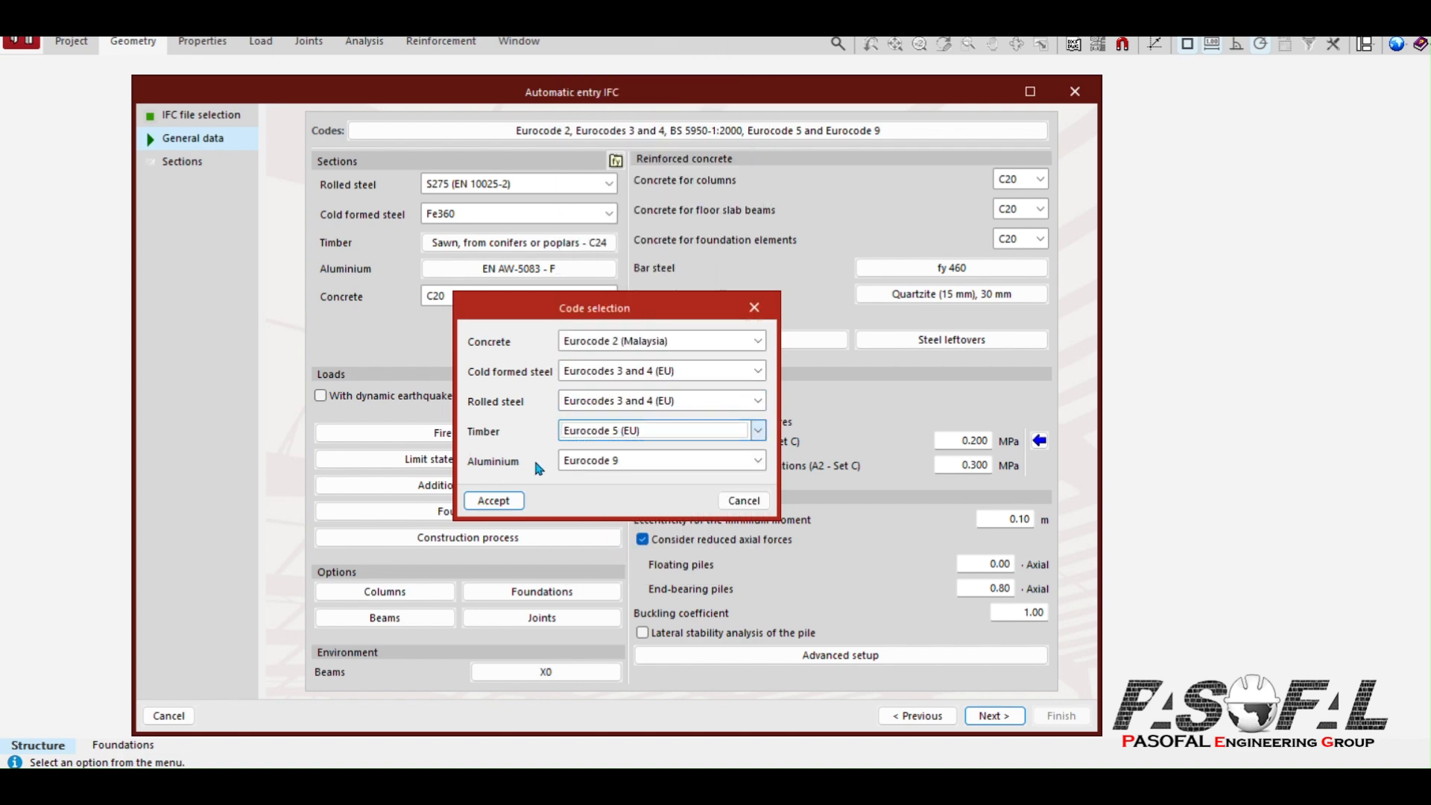
pyautogui.click(658, 344)
pyautogui.click(671, 80)
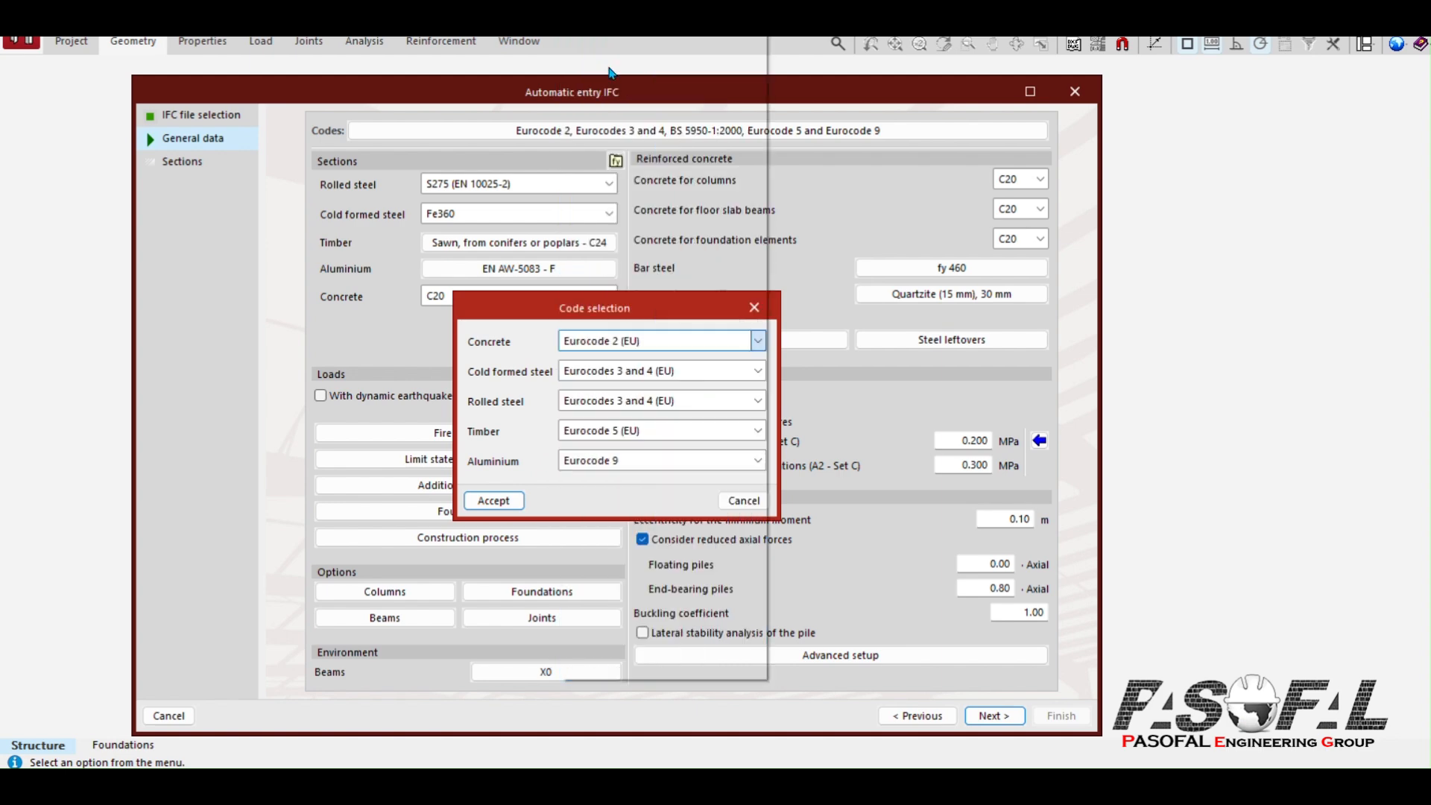
pyautogui.click(493, 501)
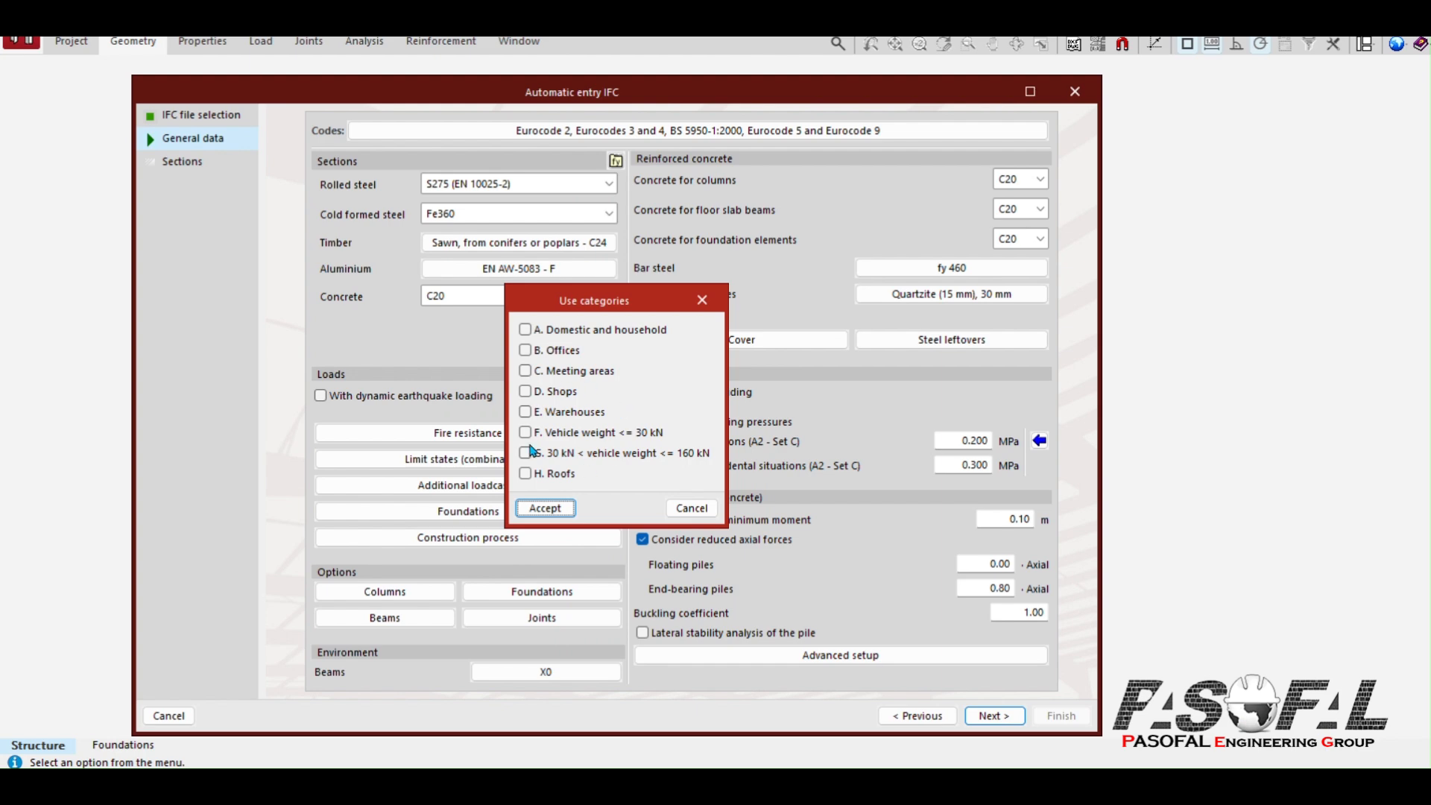
pyautogui.click(526, 477)
pyautogui.click(546, 509)
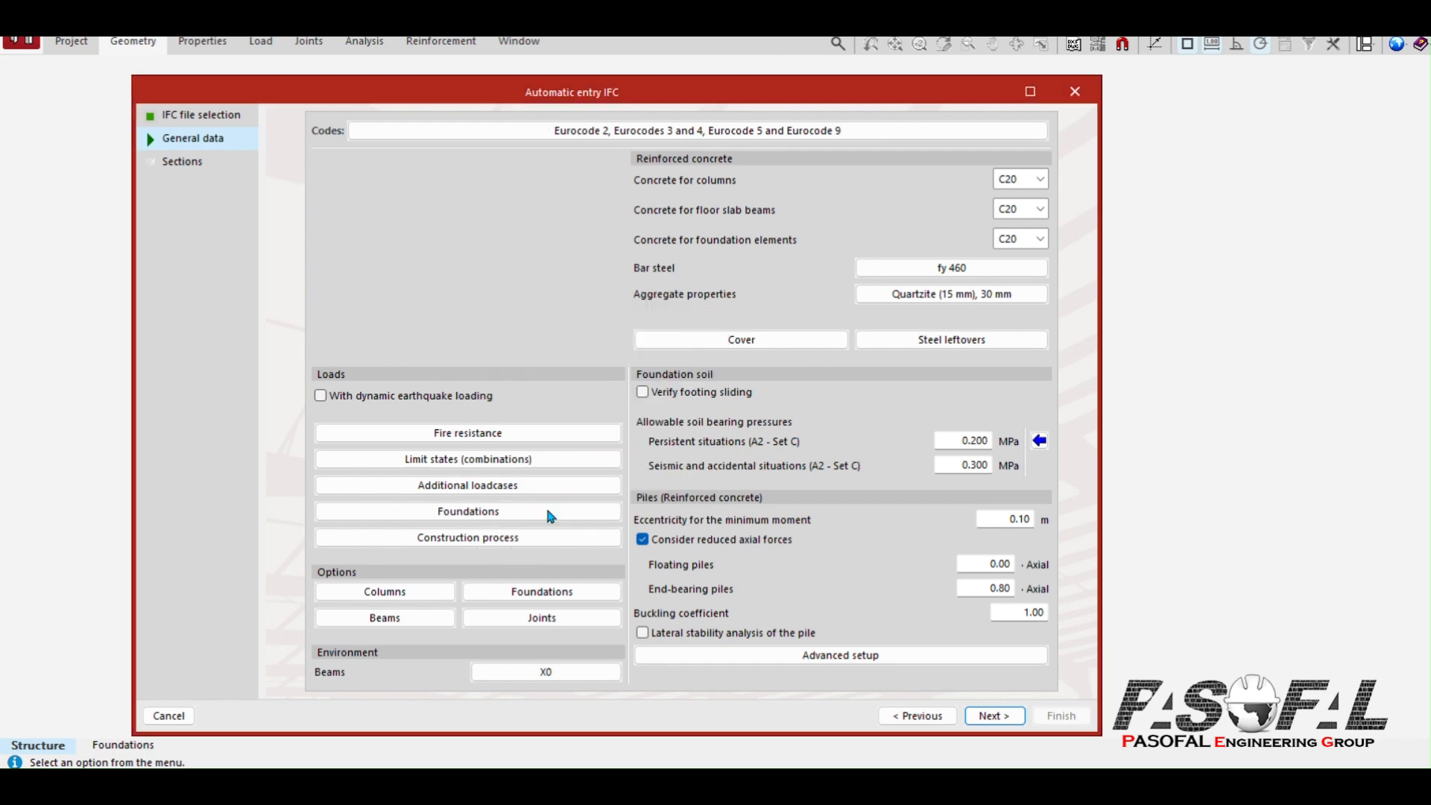
# Step: Set rolled steel to S275 (EN 1993-1-1) and cold formed steel to S275, and proceed to the Sections stage
pyautogui.click(484, 190)
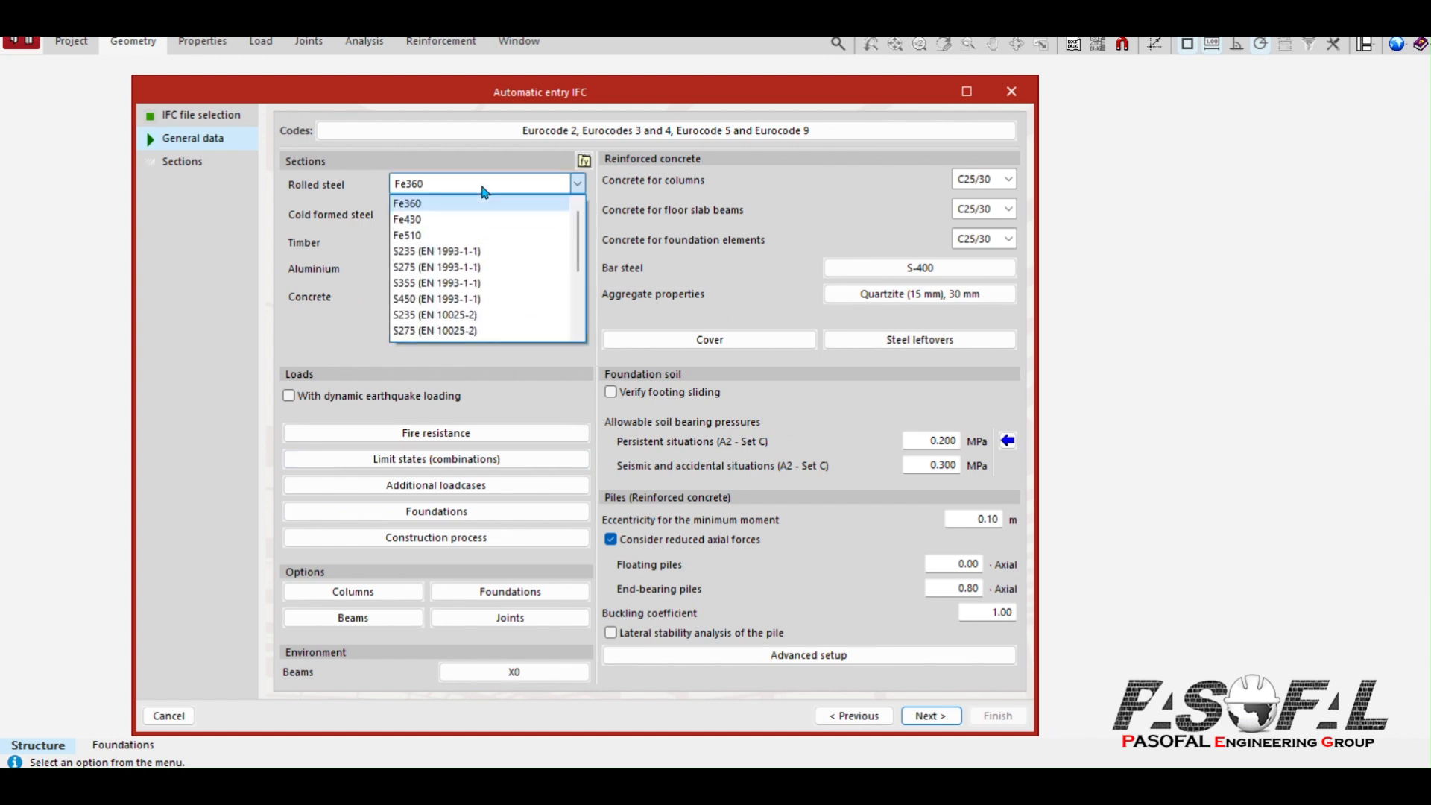
pyautogui.click(439, 269)
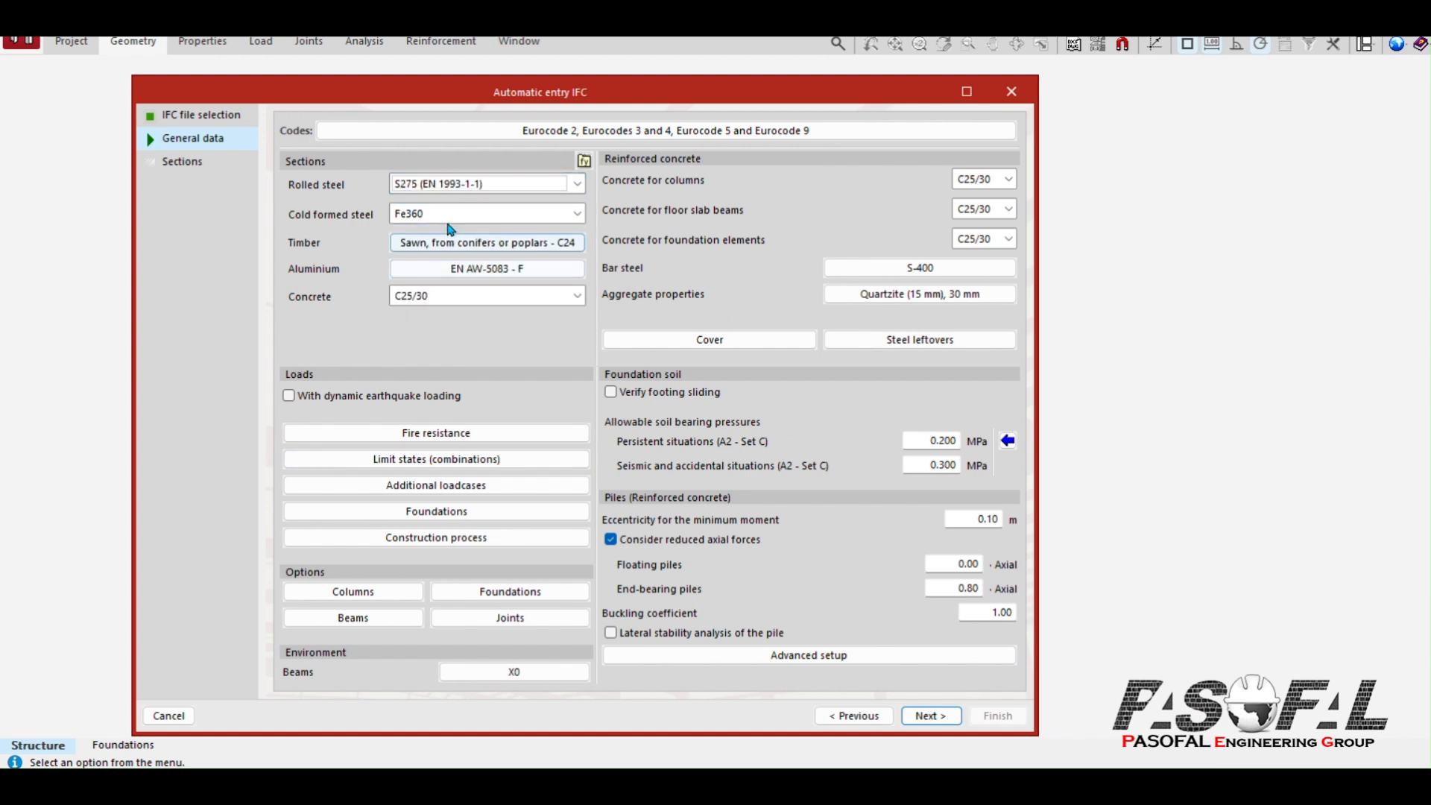
pyautogui.click(447, 214)
pyautogui.click(420, 298)
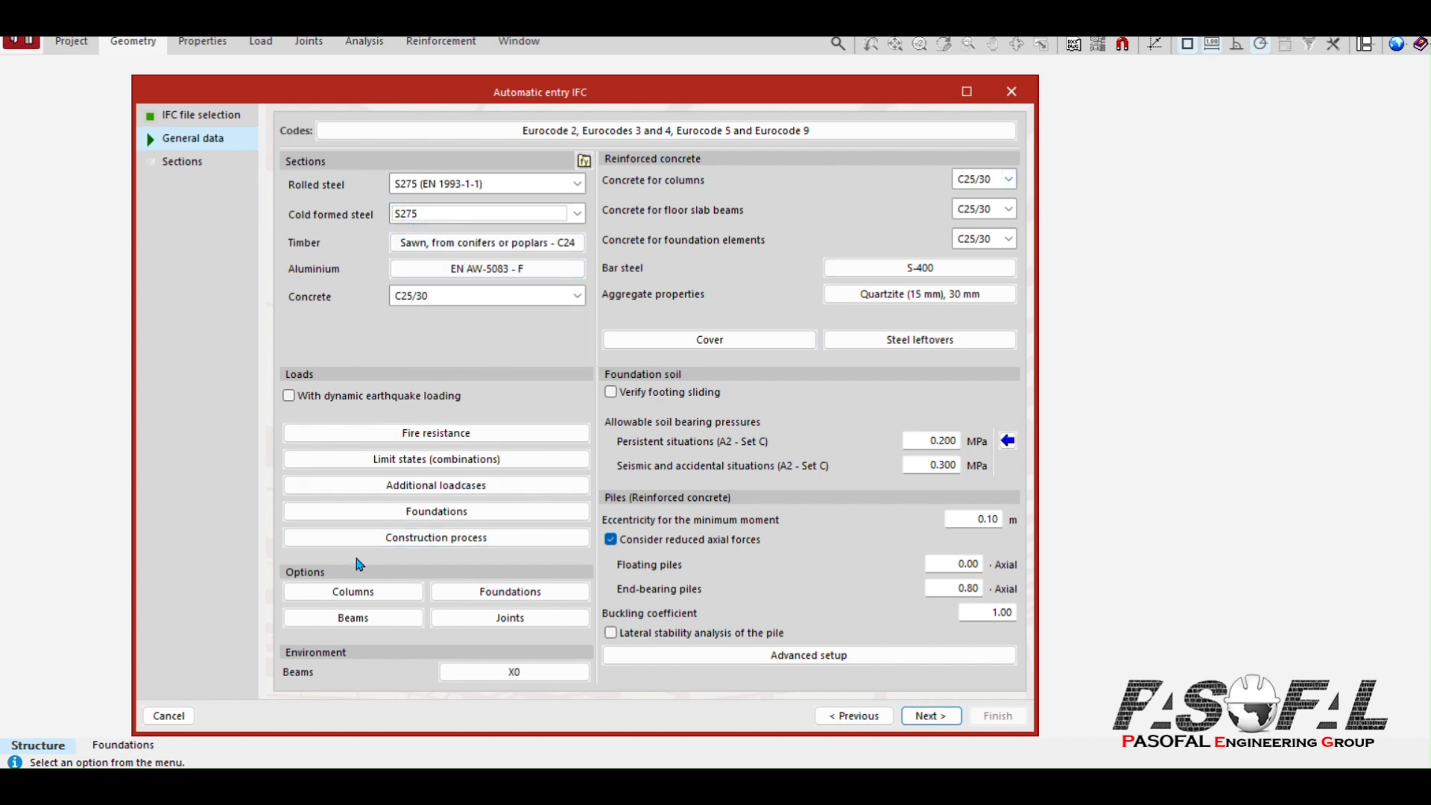
pyautogui.click(927, 718)
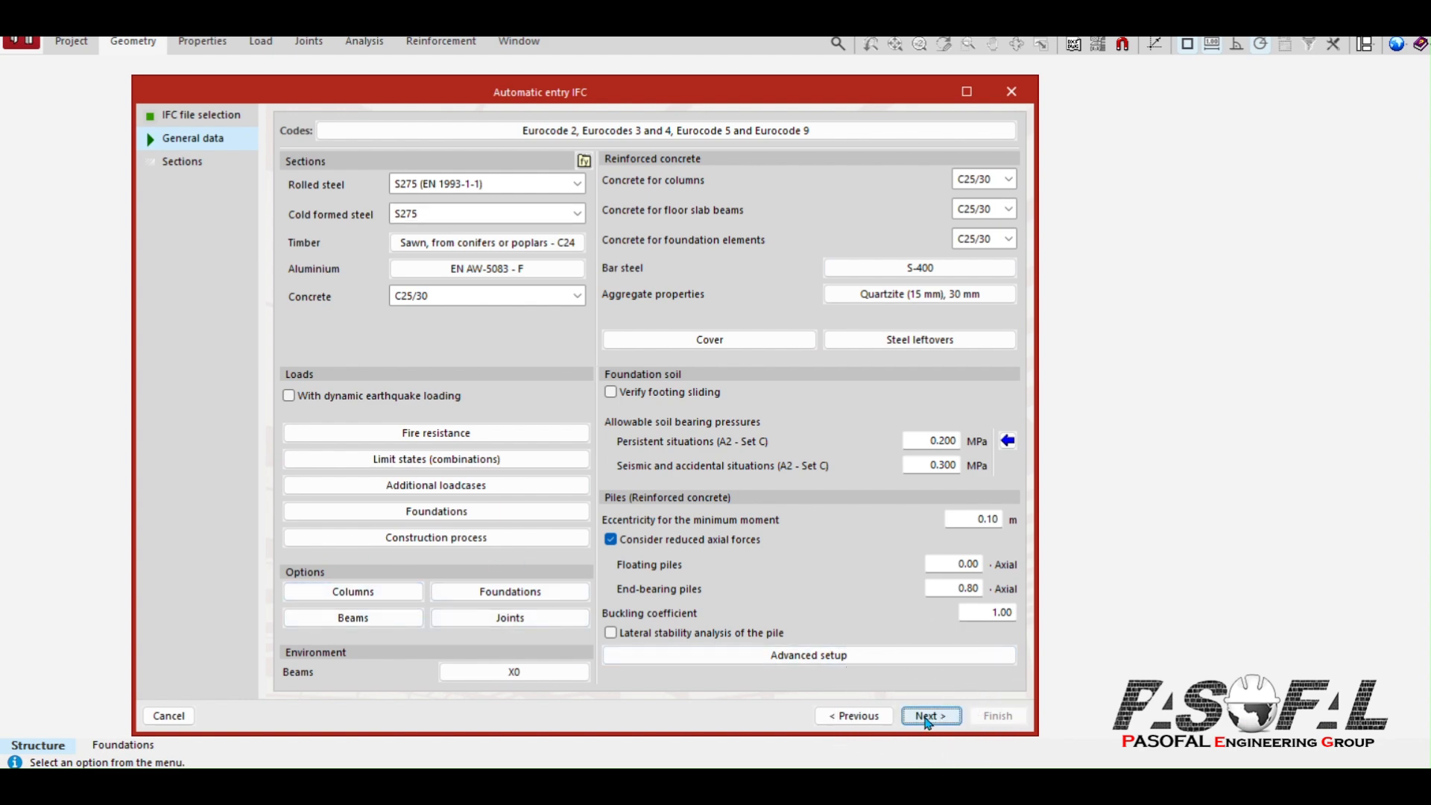
pyautogui.click(441, 530)
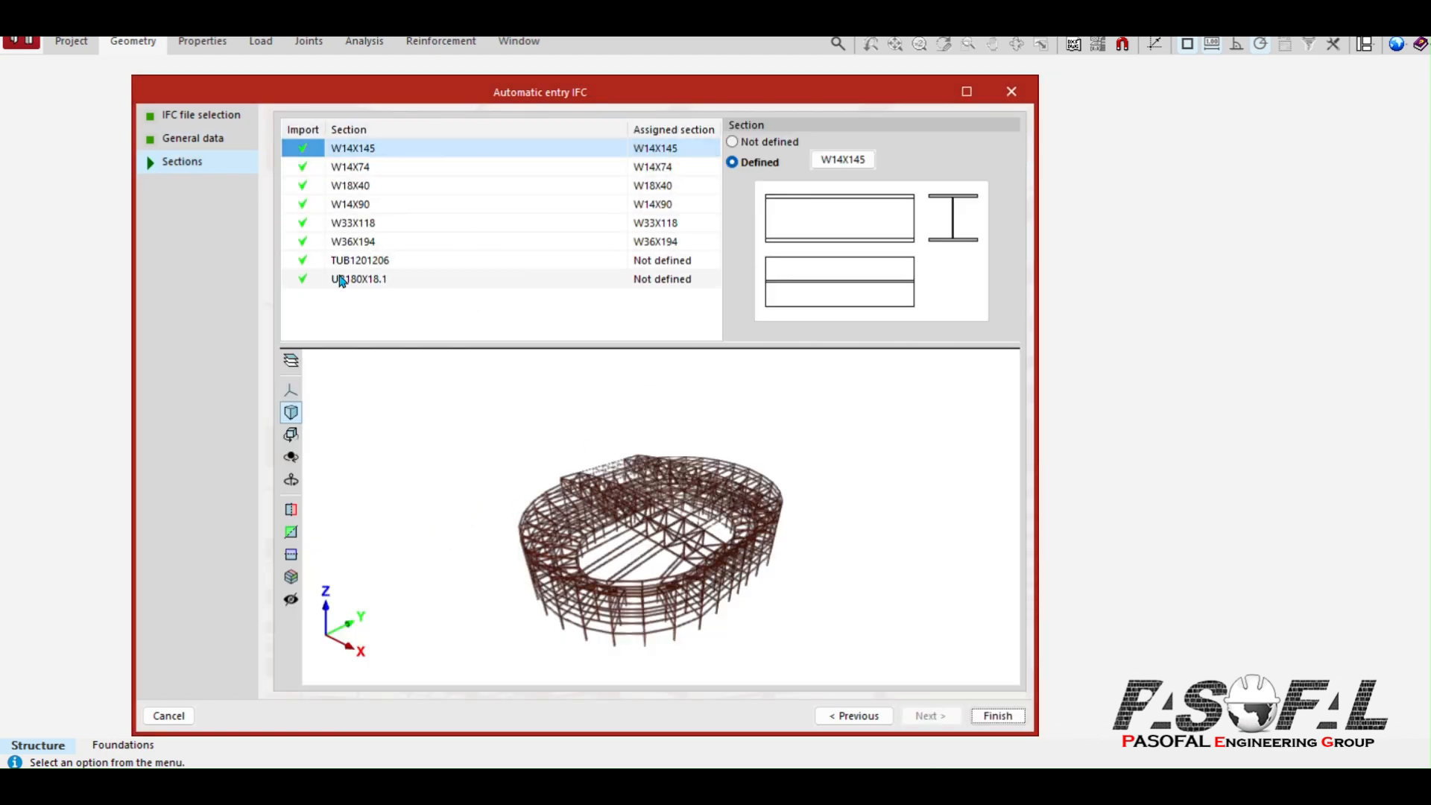
# Step: Check which section is assigned to each imported W profile in the sections list
pyautogui.click(357, 157)
pyautogui.click(654, 148)
pyautogui.click(365, 174)
pyautogui.press('ctrl')
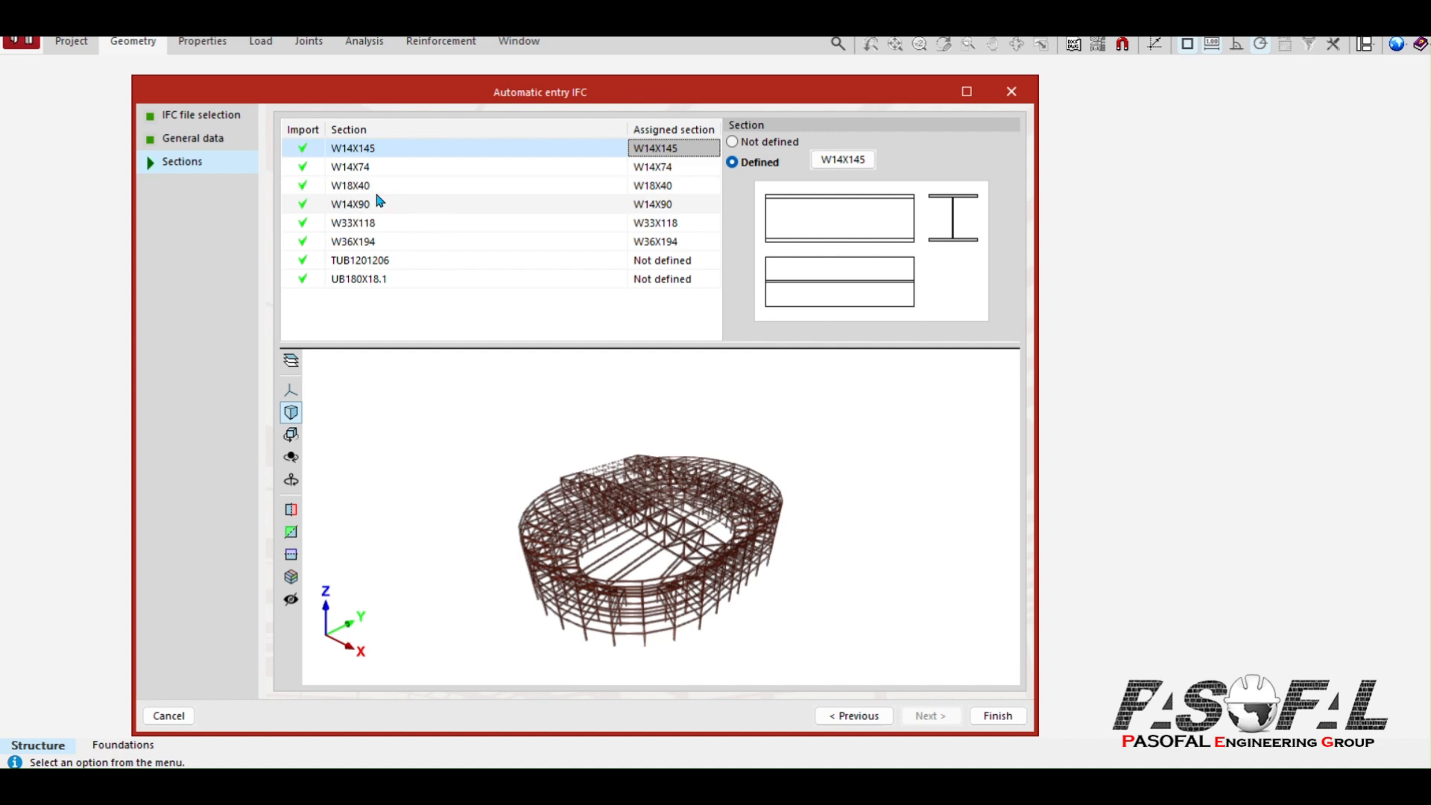
pyautogui.press('ctrl')
pyautogui.press('ctrl')
pyautogui.press('ctrl')
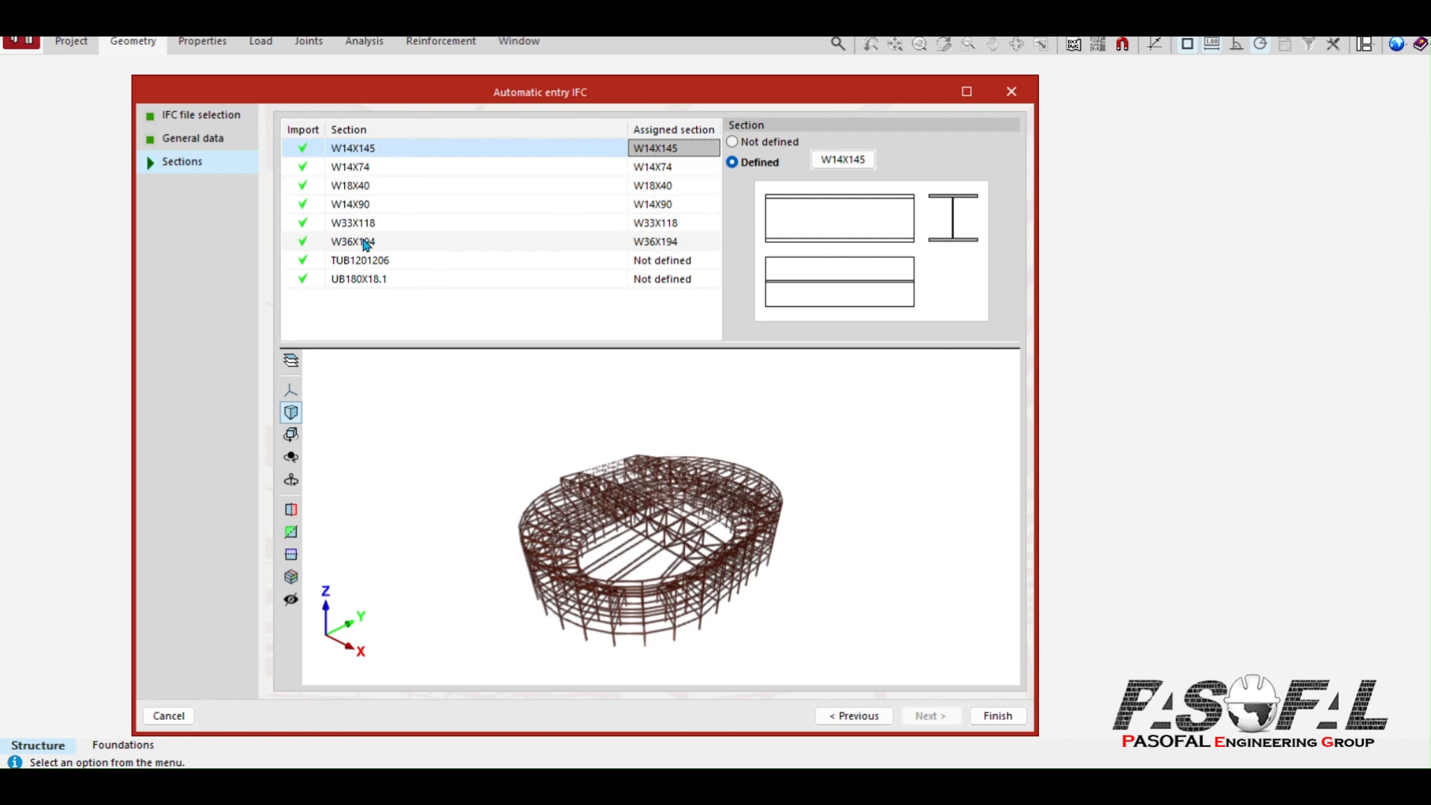
# Step: Switch the imported TUB1201206 section to Defined and open its section description
pyautogui.click(368, 266)
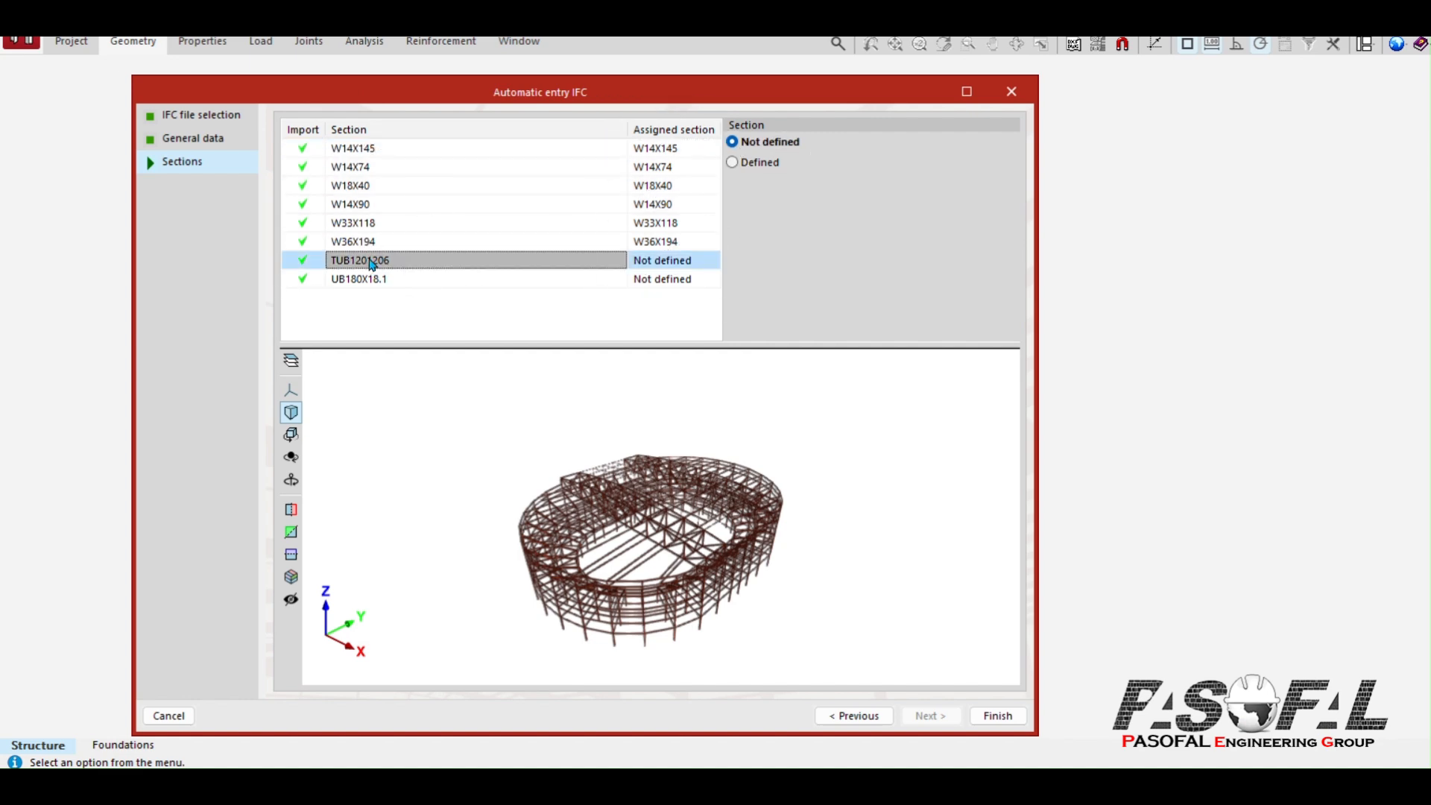
pyautogui.click(665, 264)
pyautogui.press('ctrl')
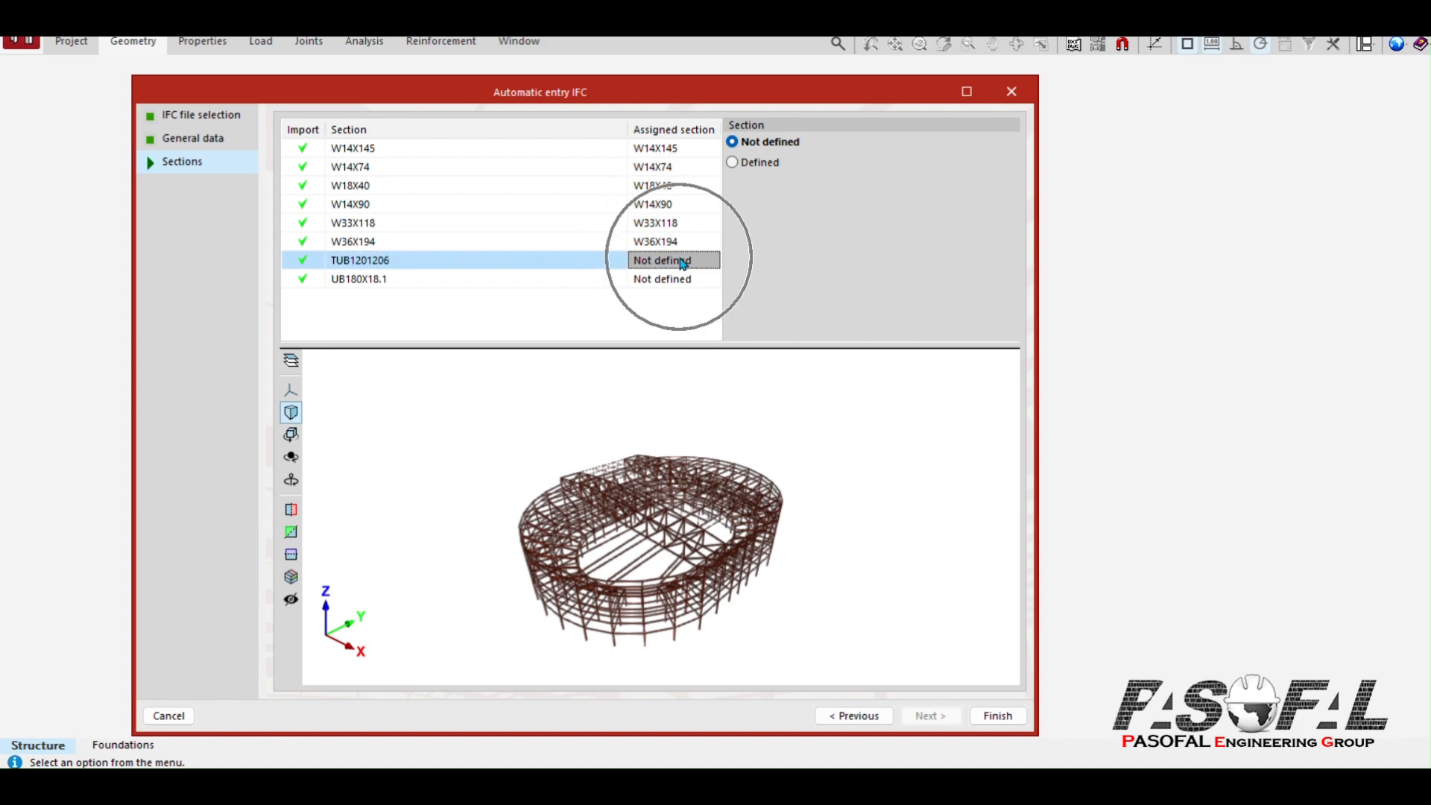
pyautogui.press('ctrl')
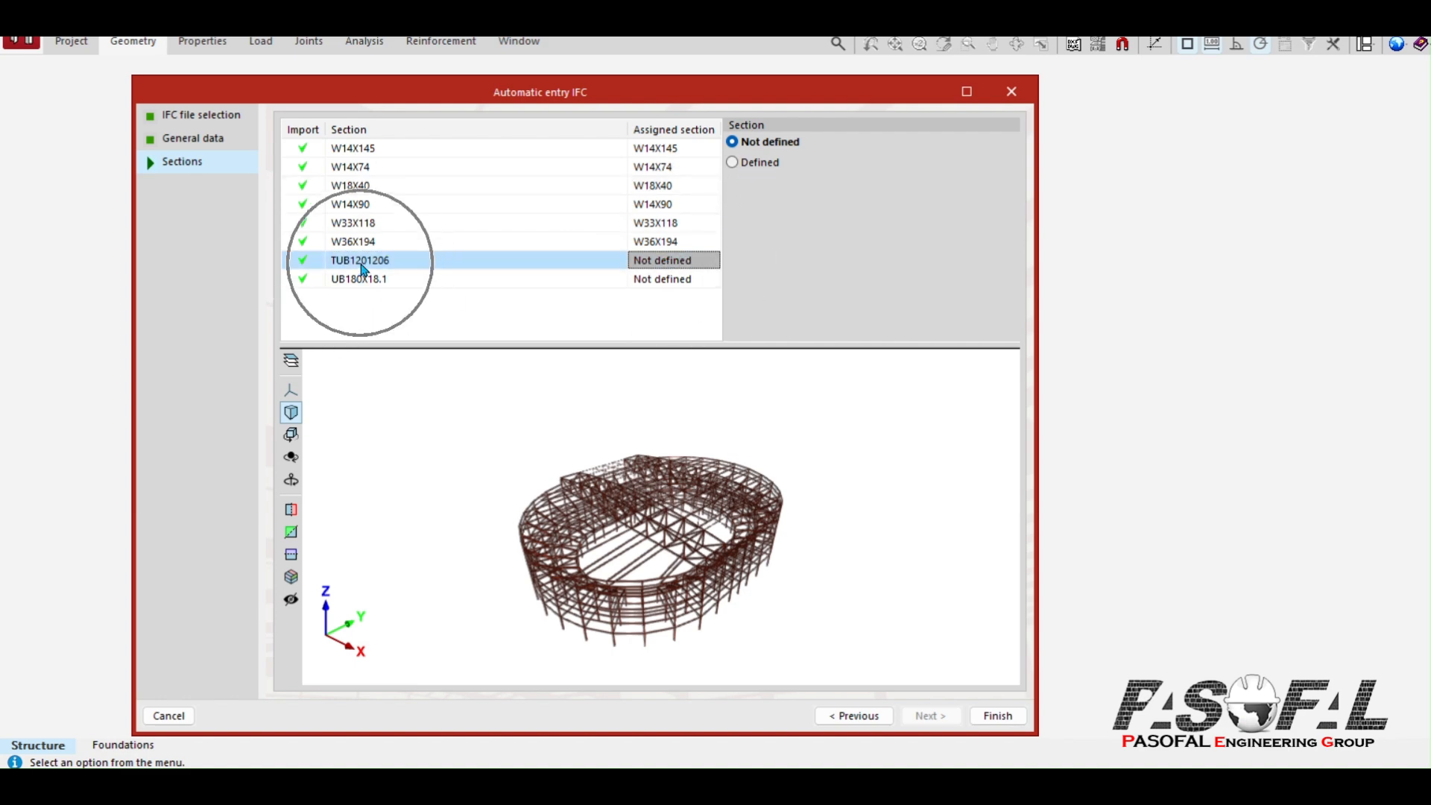
pyautogui.click(752, 163)
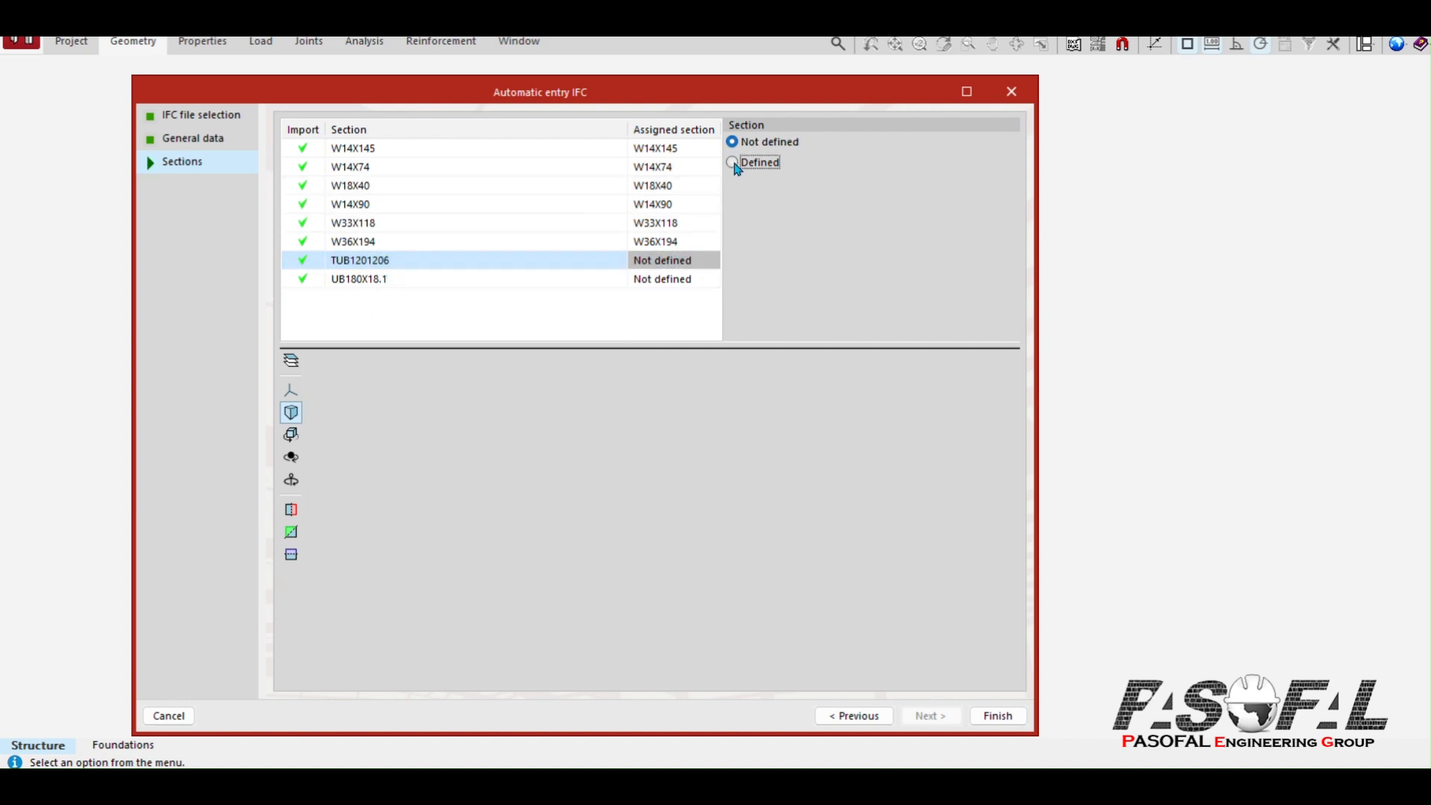
pyautogui.click(854, 161)
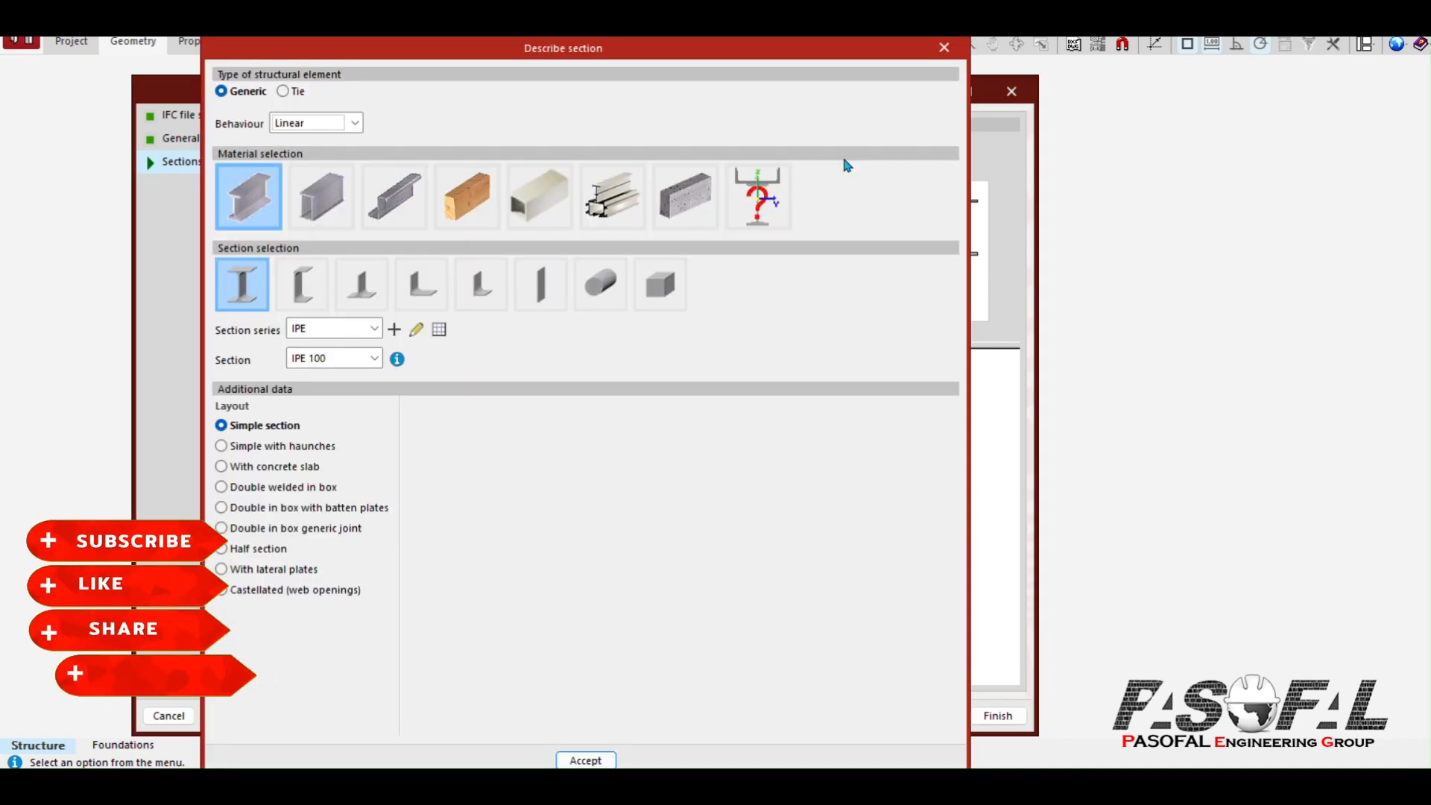
# Step: Describe the tube as a square hollow section from the Cold Formed SHS series, size SHS 120x6.0, and accept it
pyautogui.click(319, 212)
pyautogui.click(597, 297)
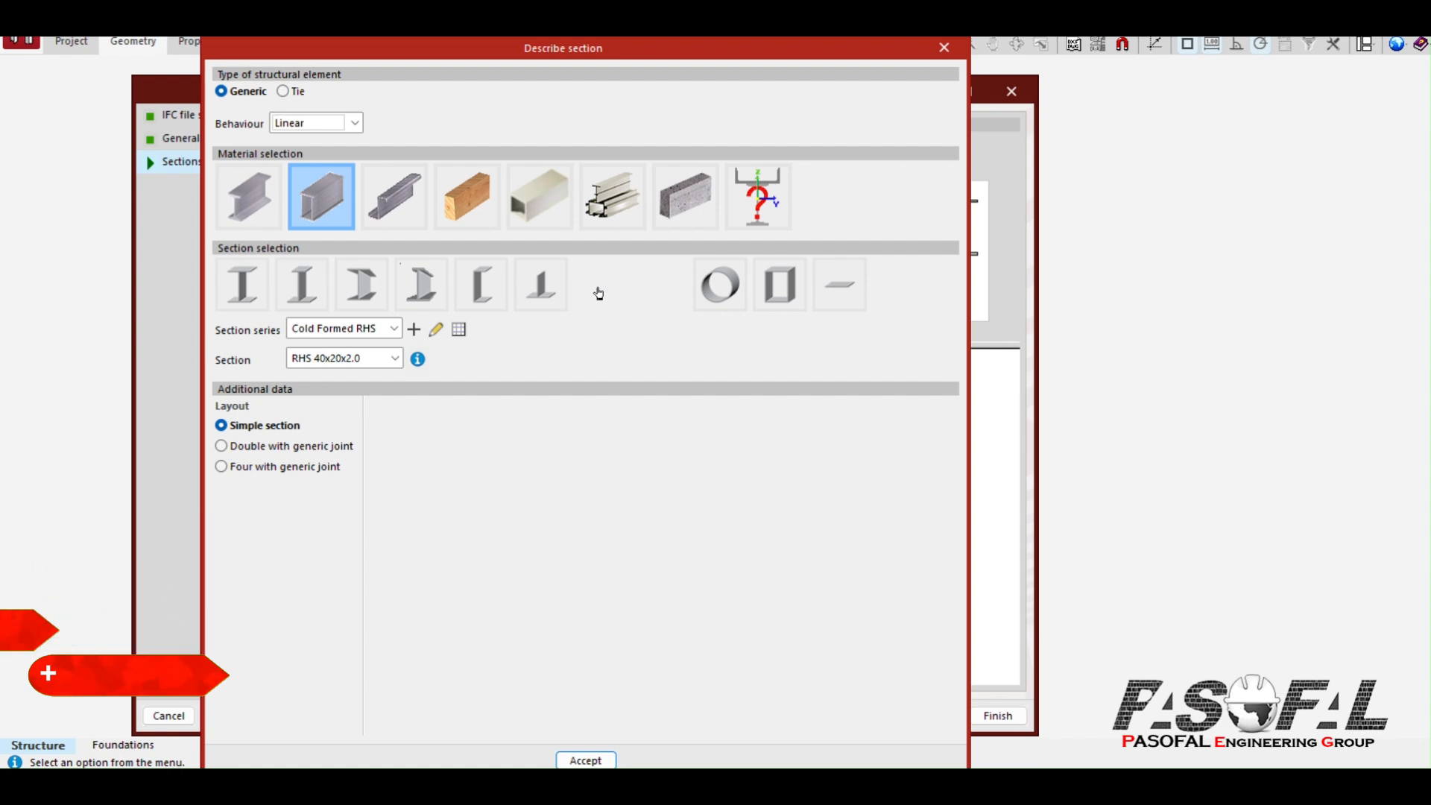
pyautogui.click(375, 359)
pyautogui.moveTo(378, 395); pyautogui.dragTo(376, 473)
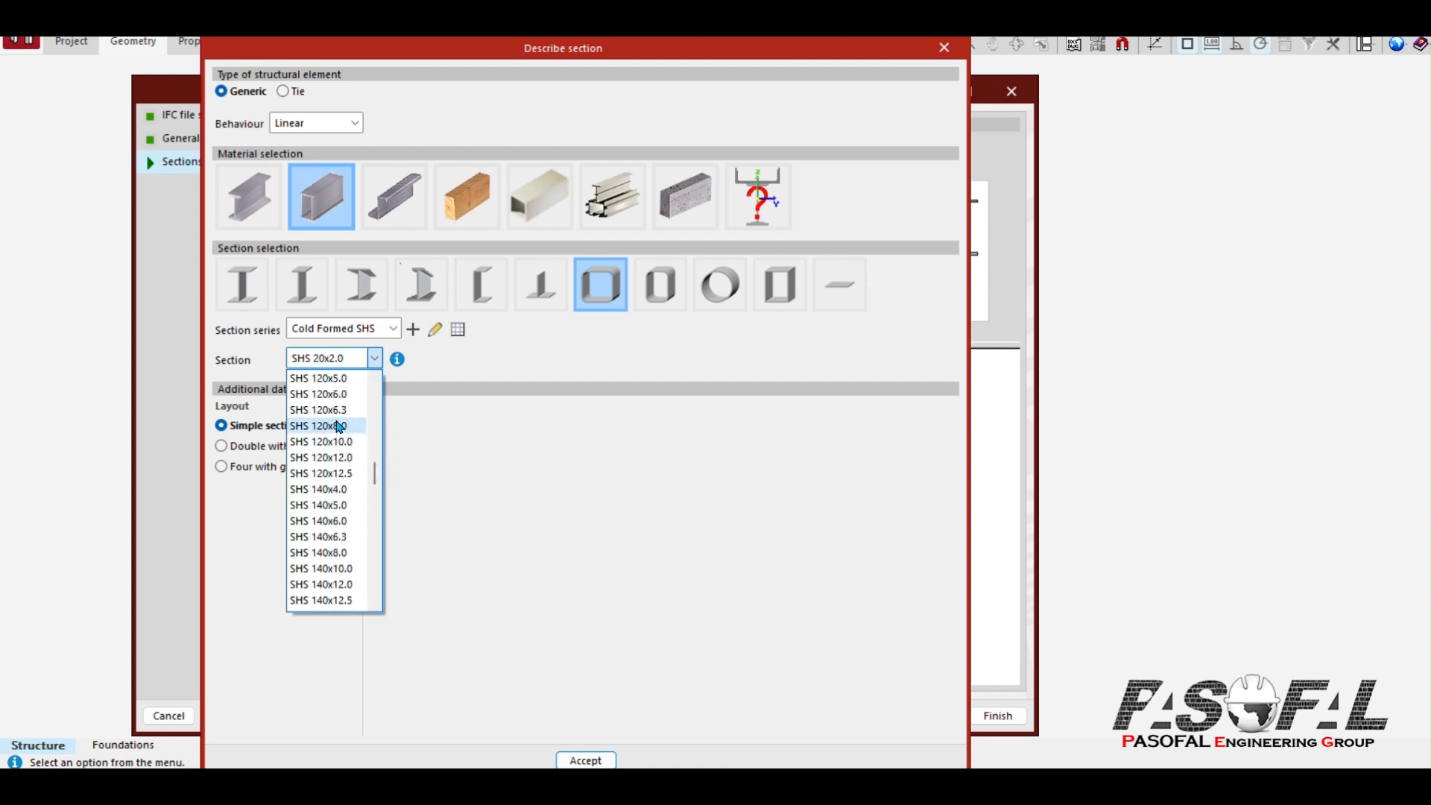
pyautogui.click(327, 395)
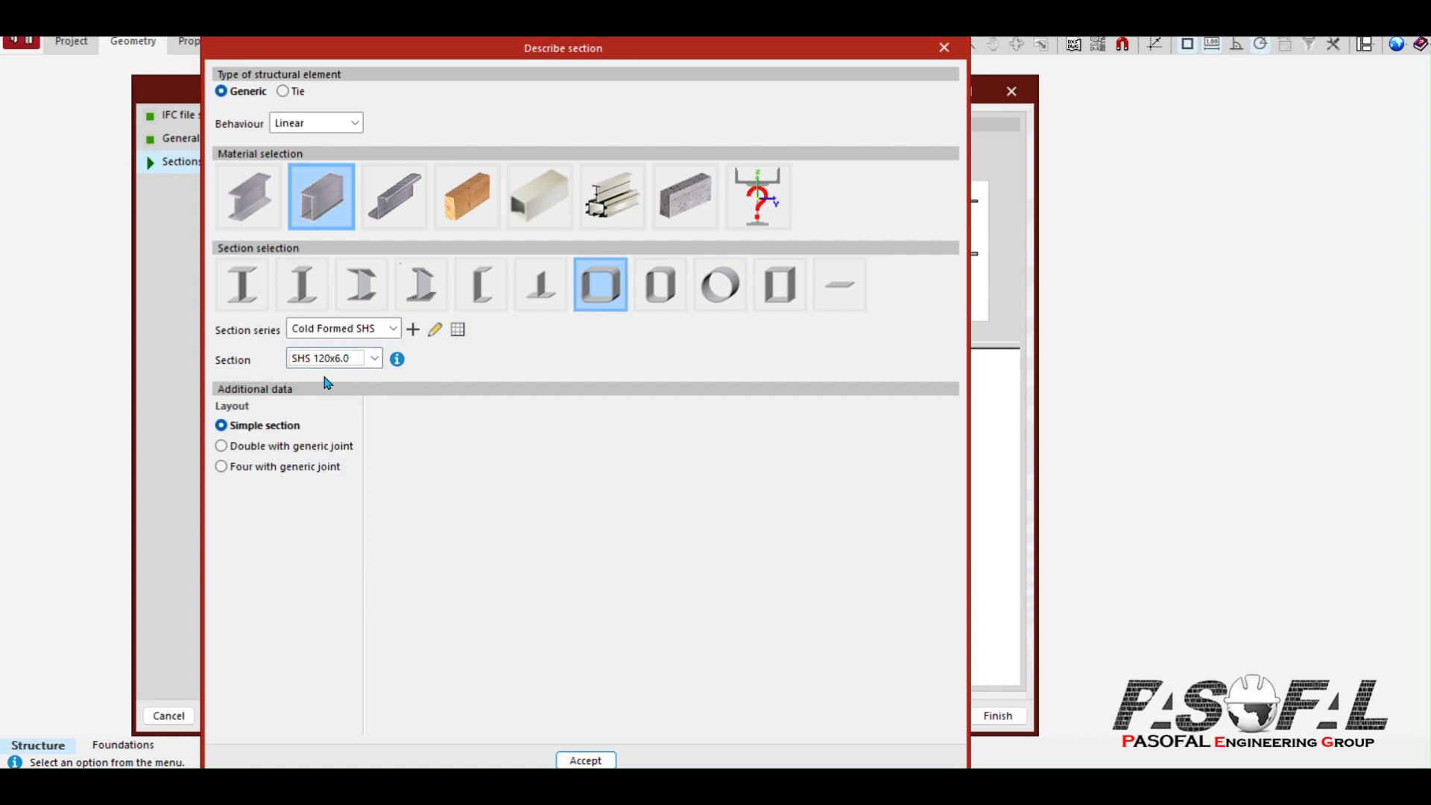
pyautogui.click(578, 757)
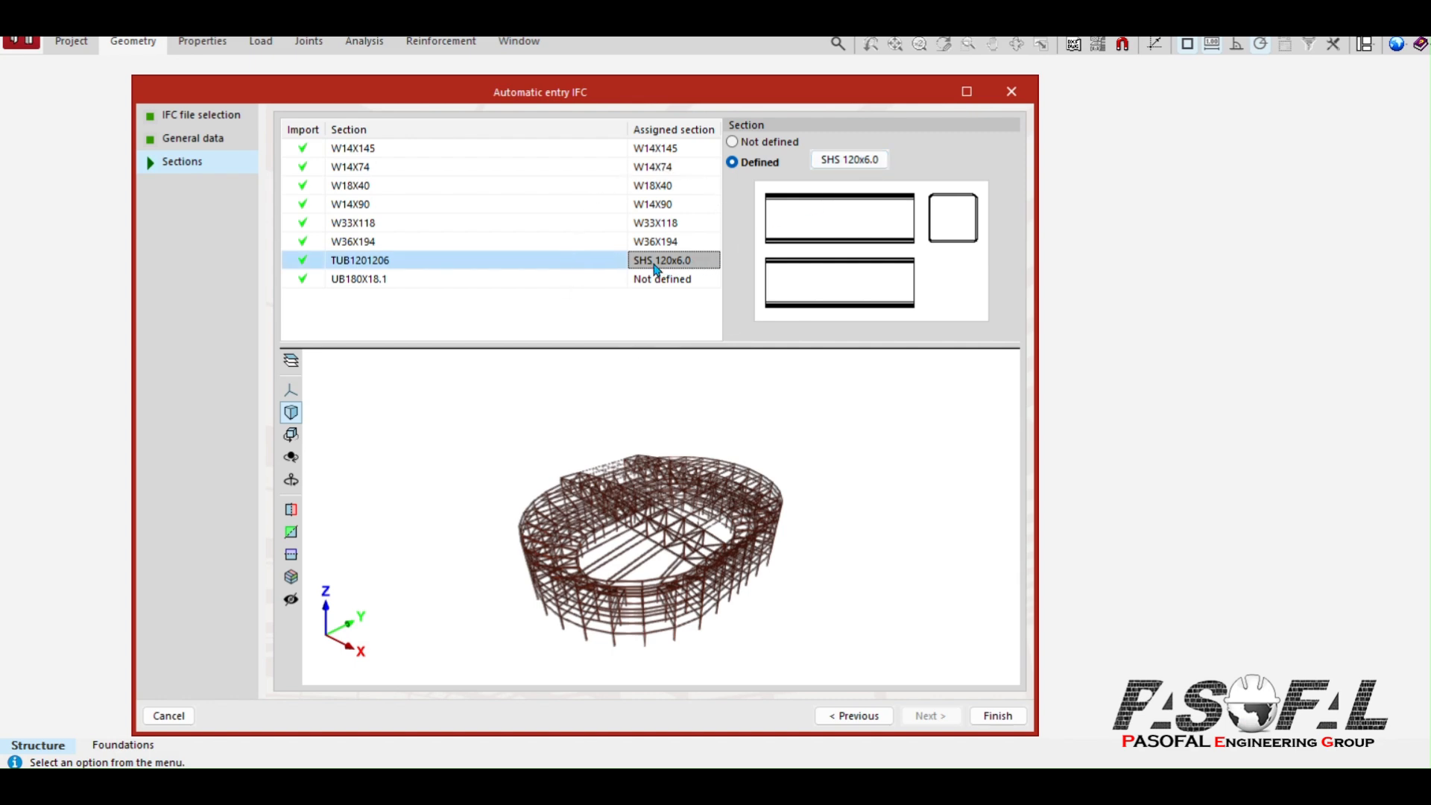
pyautogui.press('ctrl')
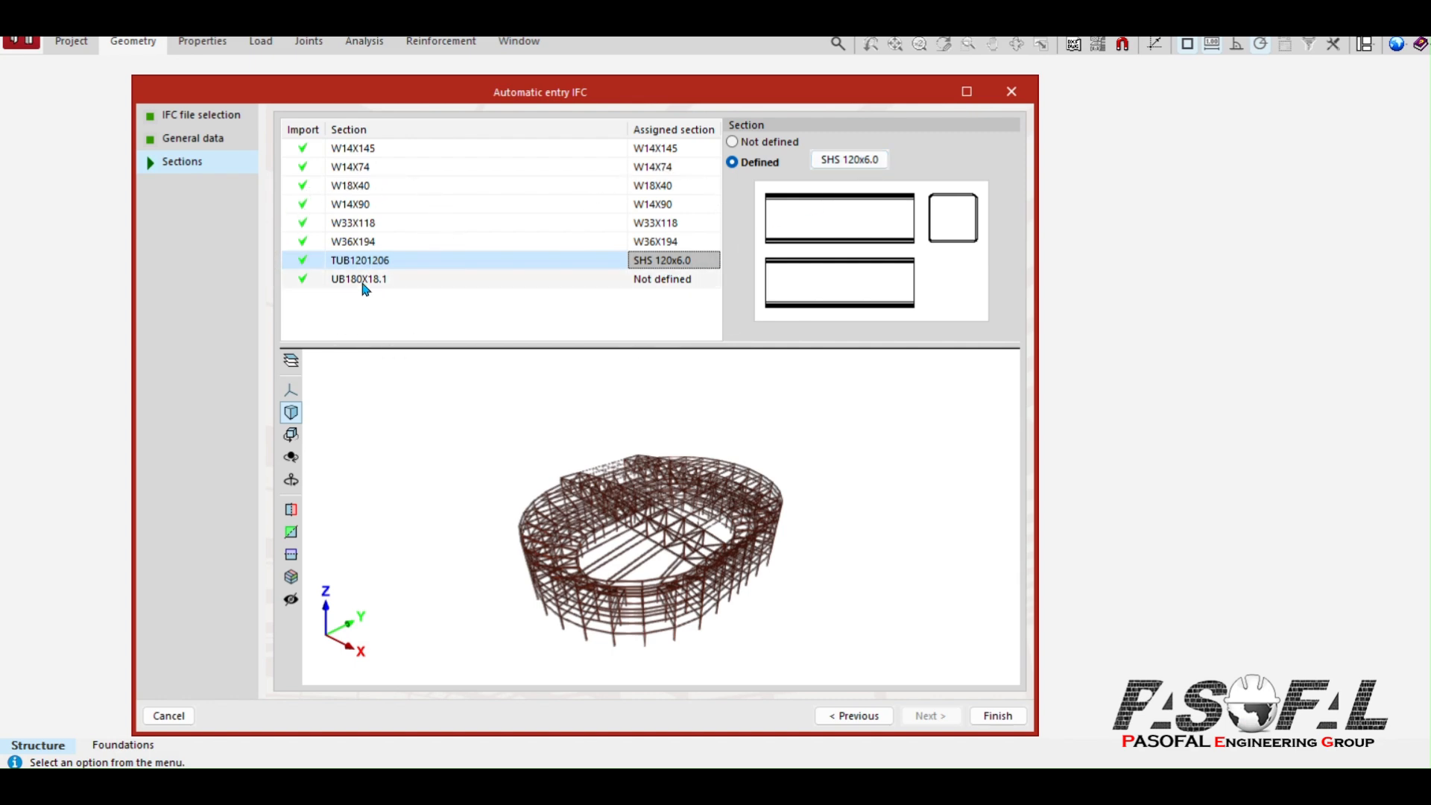
# Step: Switch the imported UB180X18.1 section to Defined and choose the UB series of rolled I sections for it
pyautogui.click(359, 284)
pyautogui.click(670, 281)
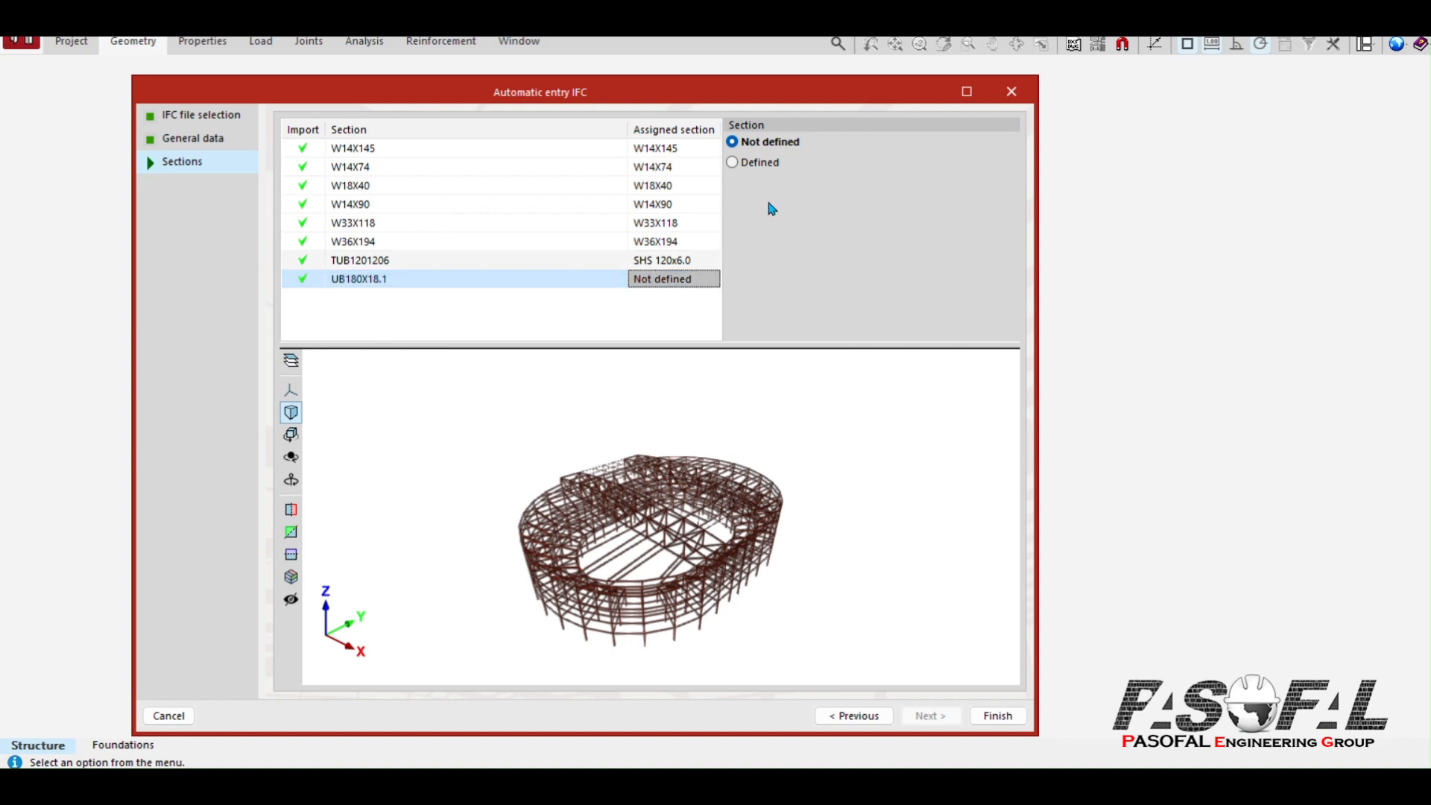
pyautogui.click(733, 163)
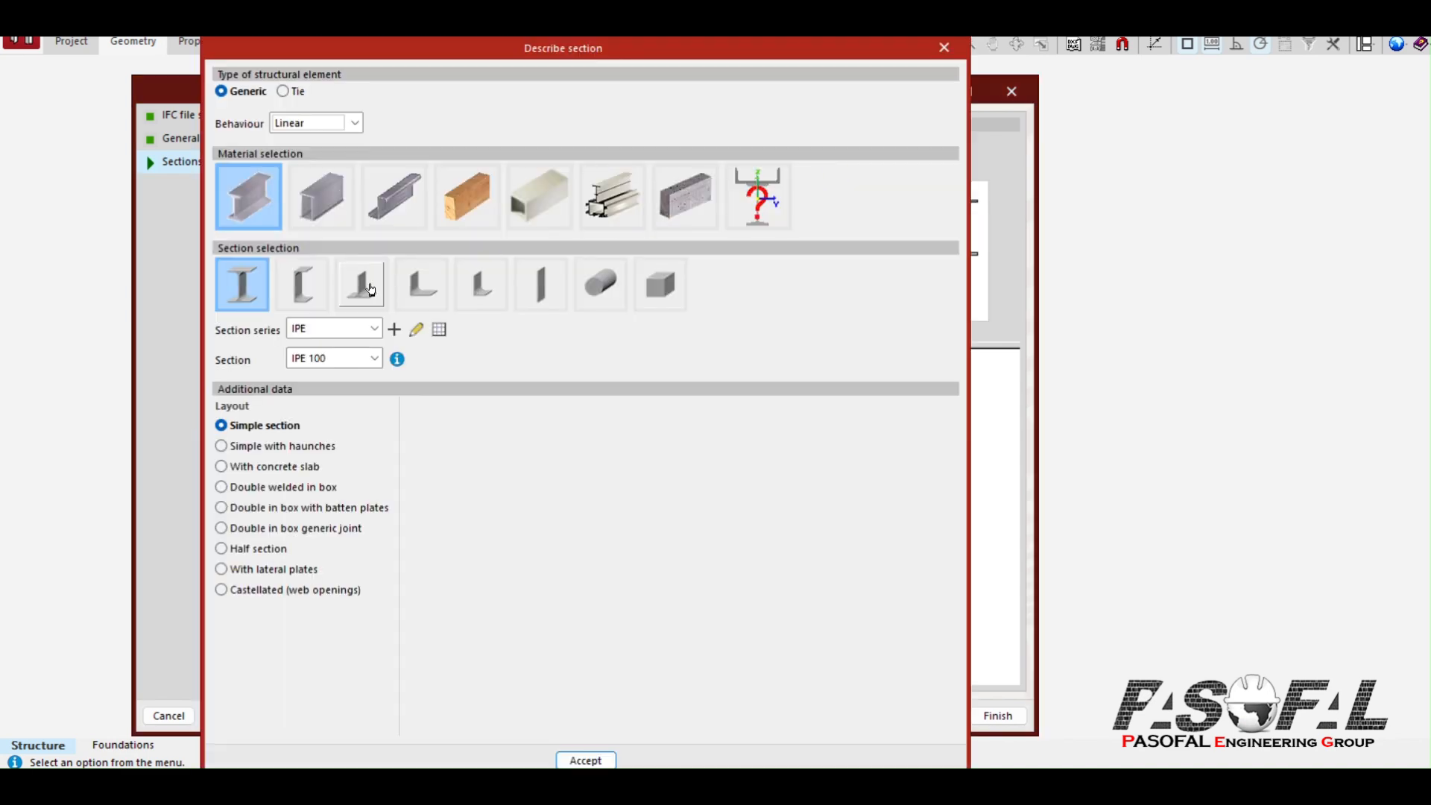
pyautogui.click(350, 328)
pyautogui.scroll(-3, 344, 507)
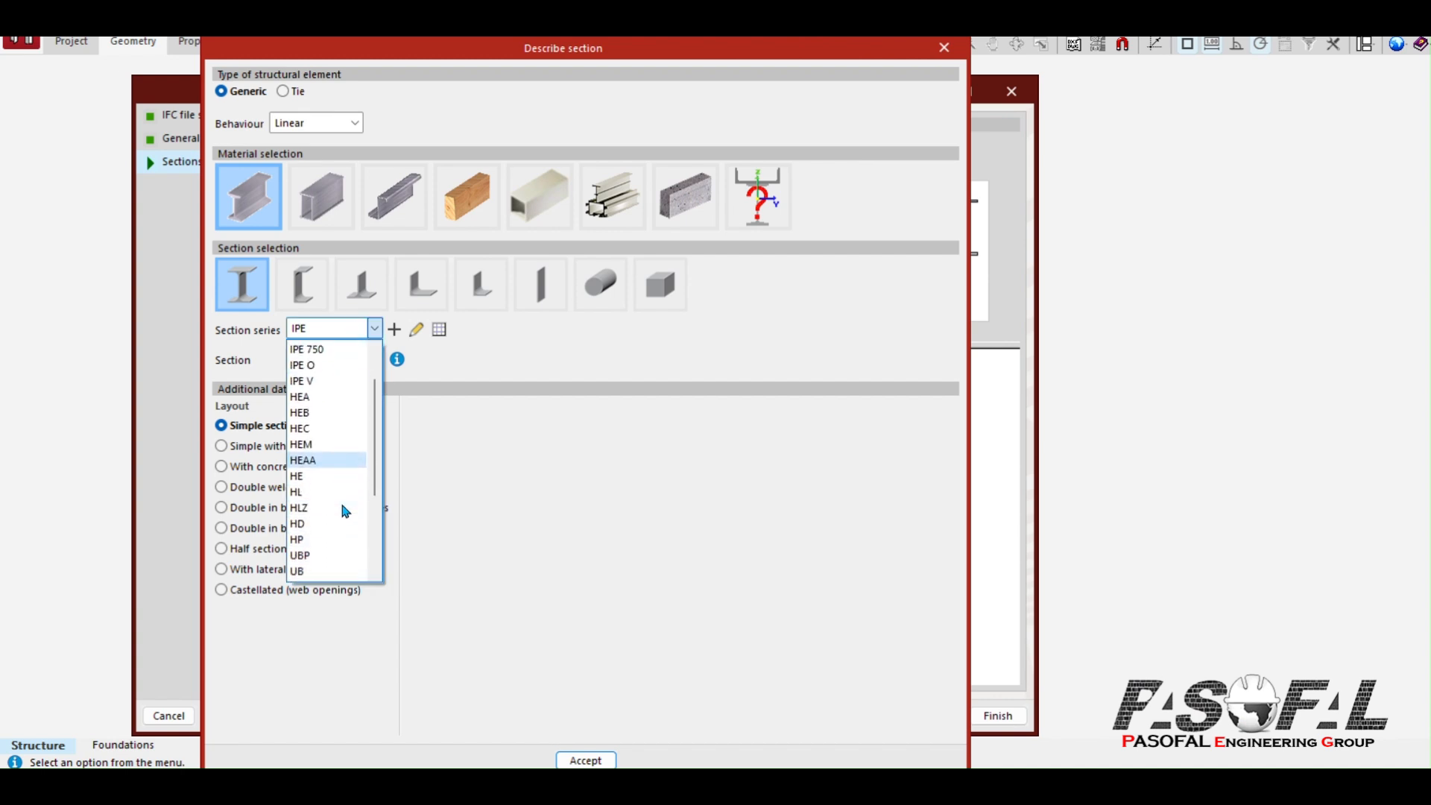
pyautogui.click(320, 522)
pyautogui.click(374, 359)
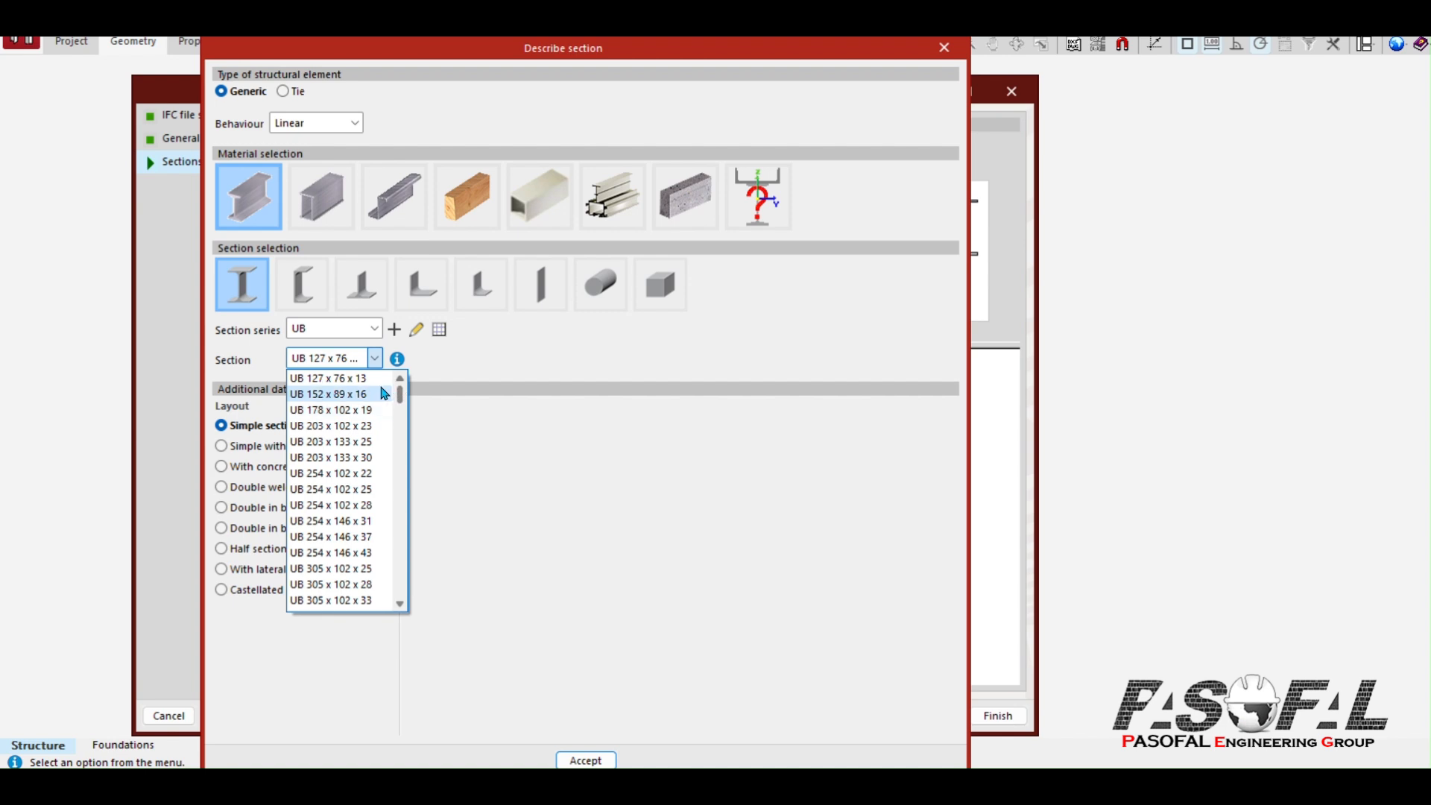
# Step: Assign size UB 178 x 102 x 19 to the imported UB180X18.1 section, accept it and finish the IFC import
pyautogui.click(415, 59)
pyautogui.moveTo(403, 52); pyautogui.dragTo(646, 104)
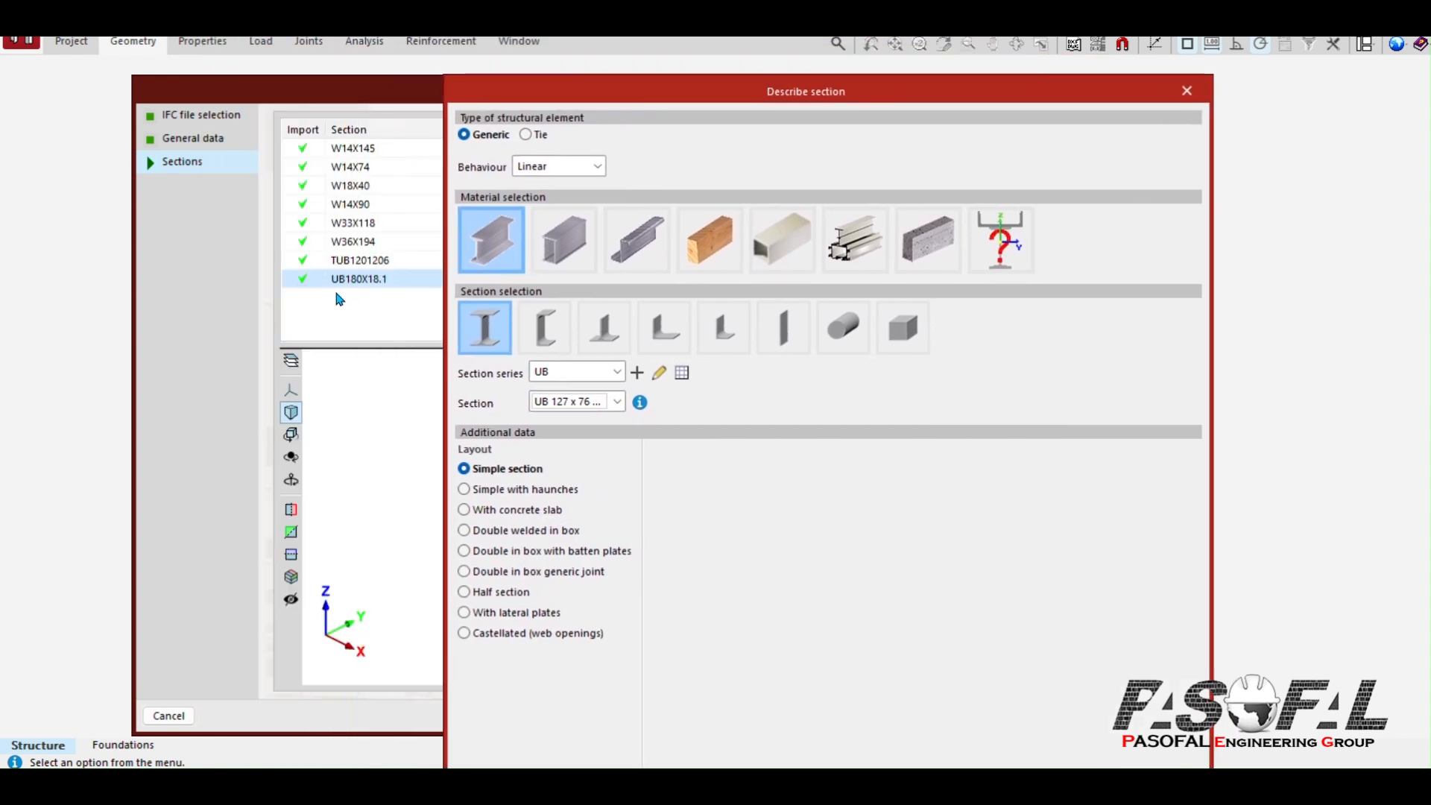
pyautogui.click(618, 402)
pyautogui.moveTo(642, 436); pyautogui.dragTo(645, 467)
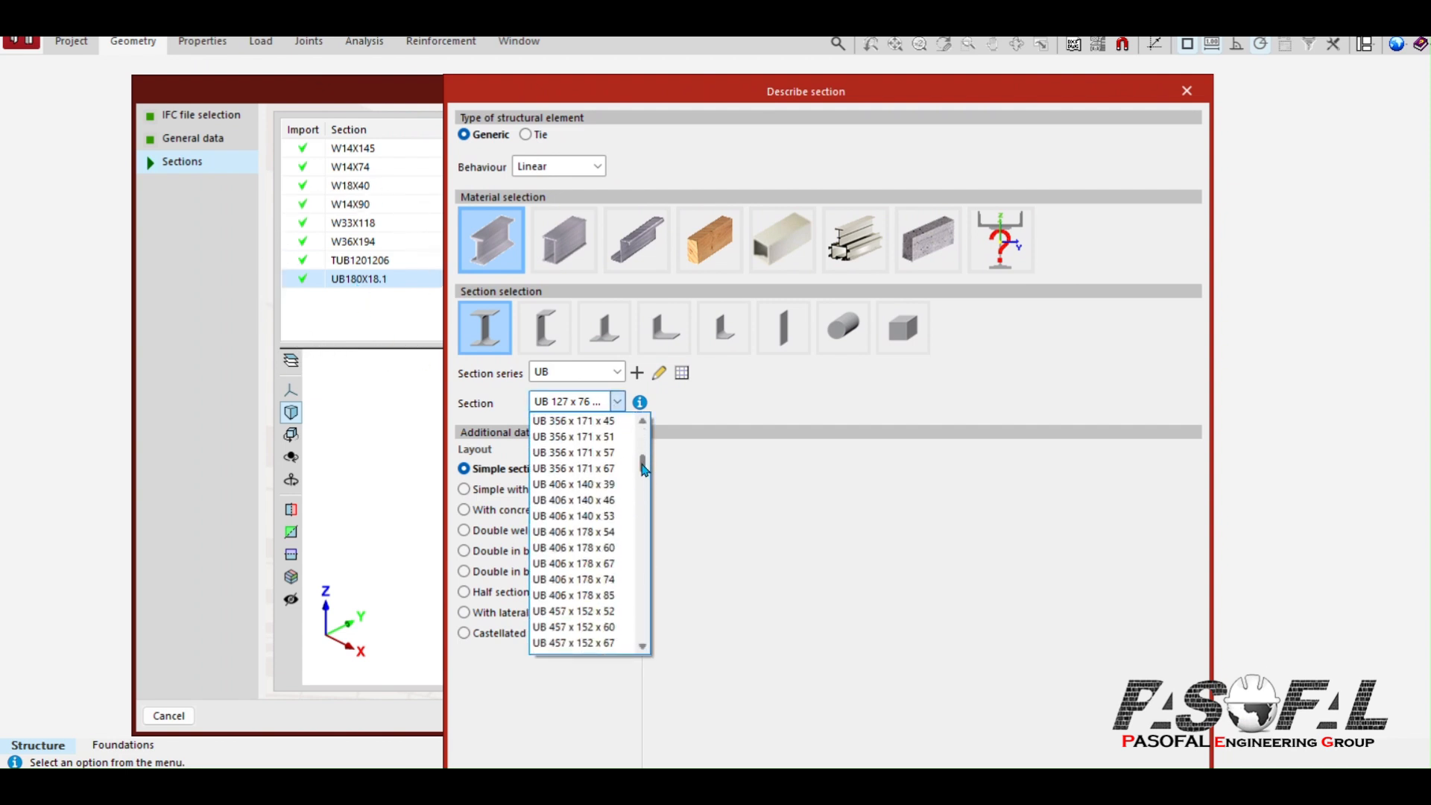
pyautogui.scroll(7, 607, 498)
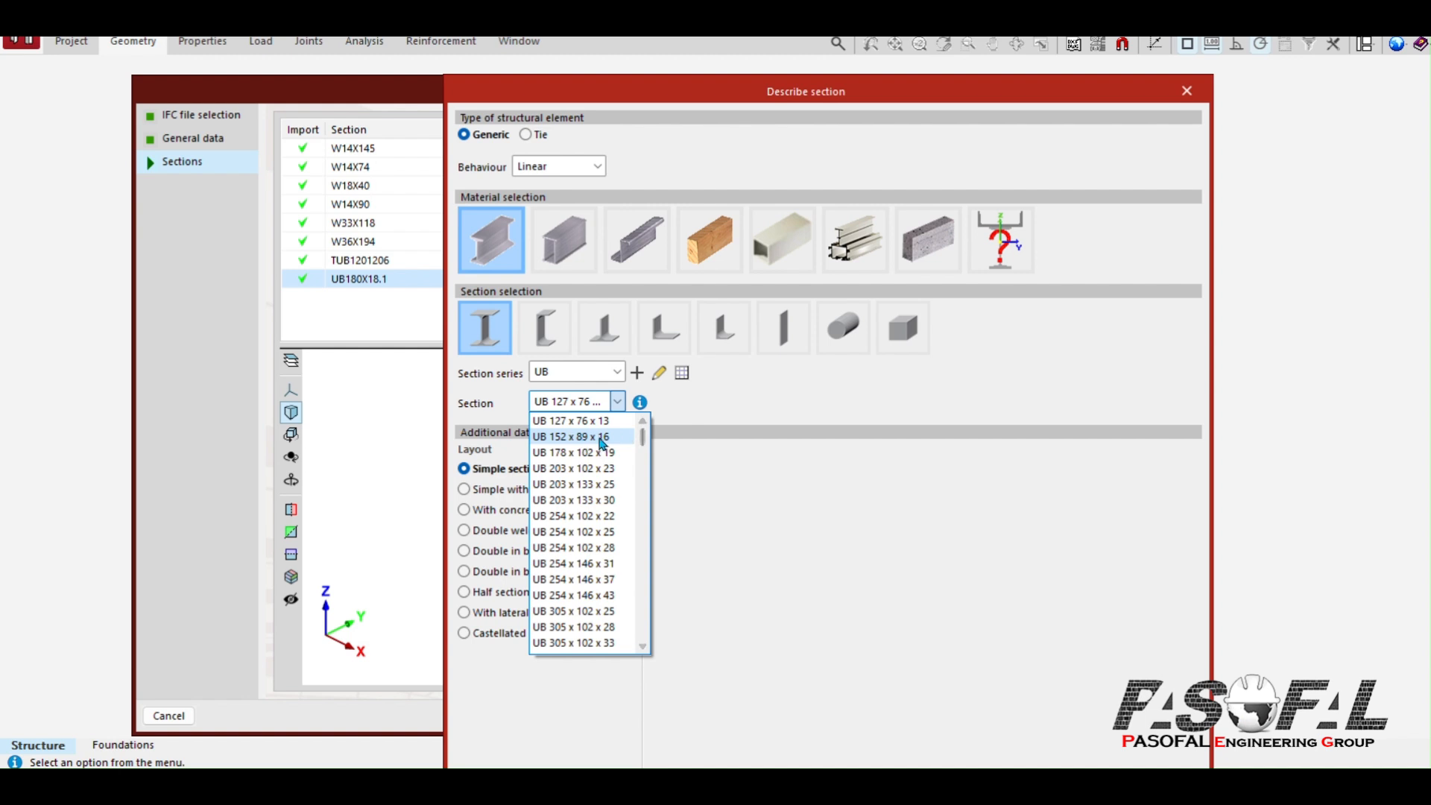
pyautogui.click(602, 453)
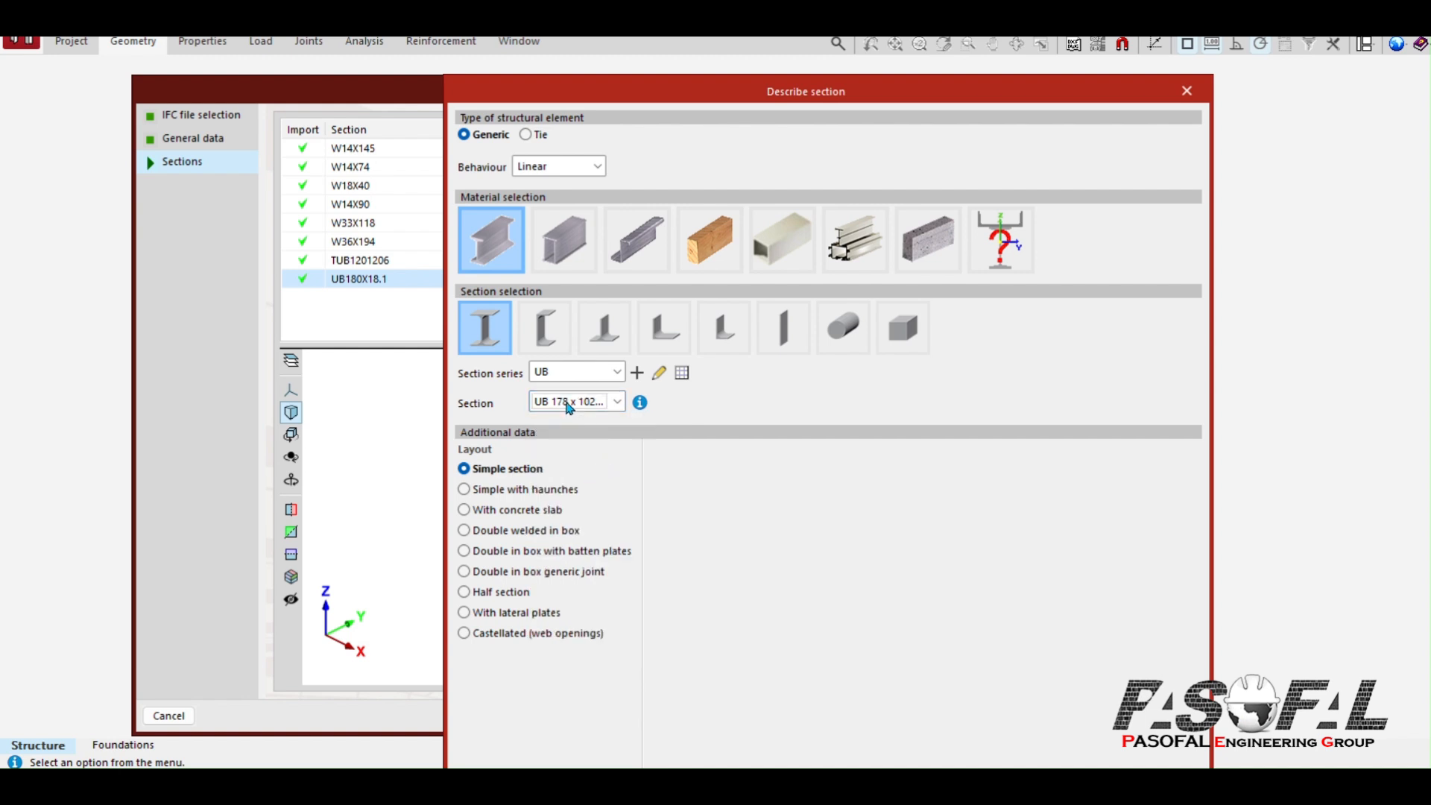
pyautogui.moveTo(779, 90); pyautogui.dragTo(611, 45)
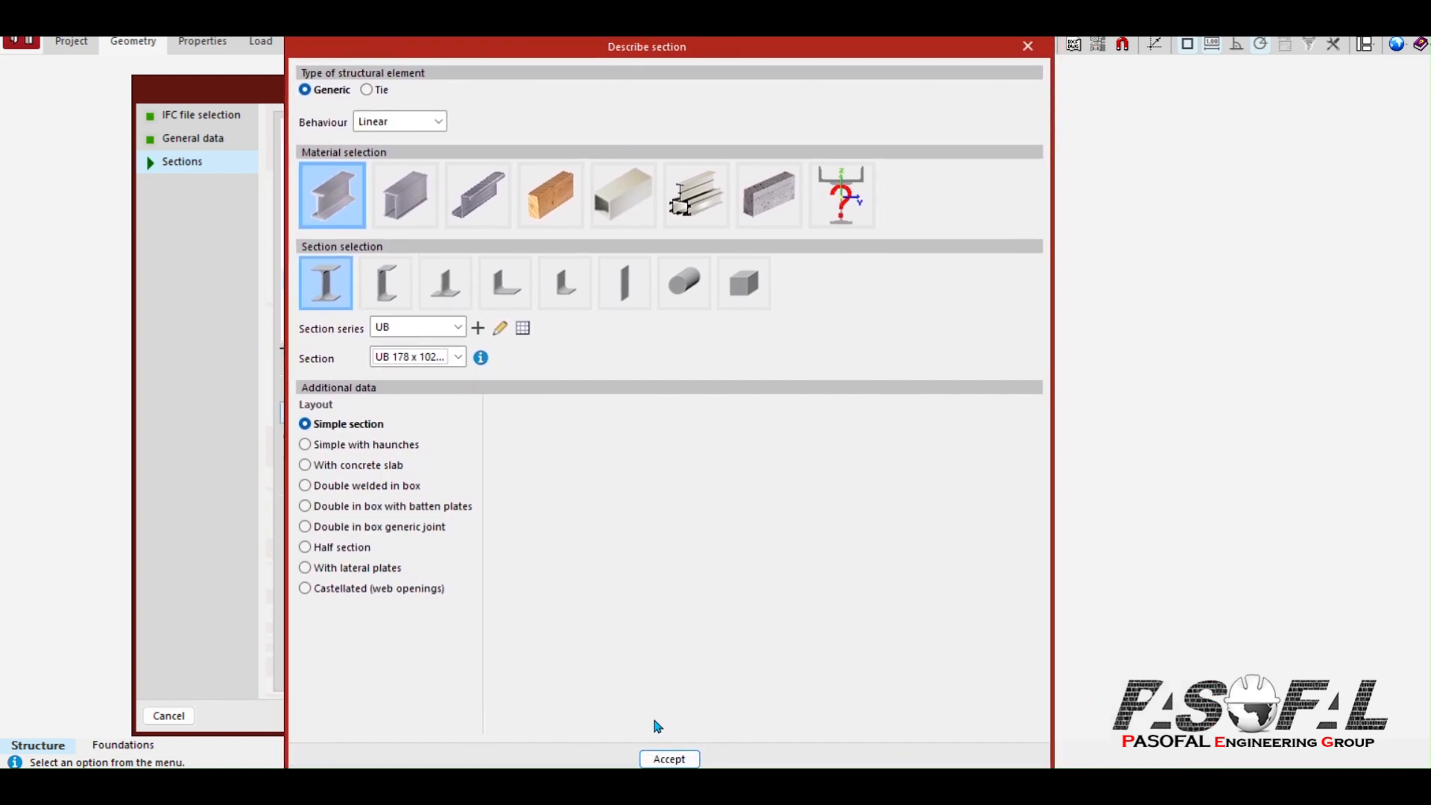
pyautogui.click(669, 759)
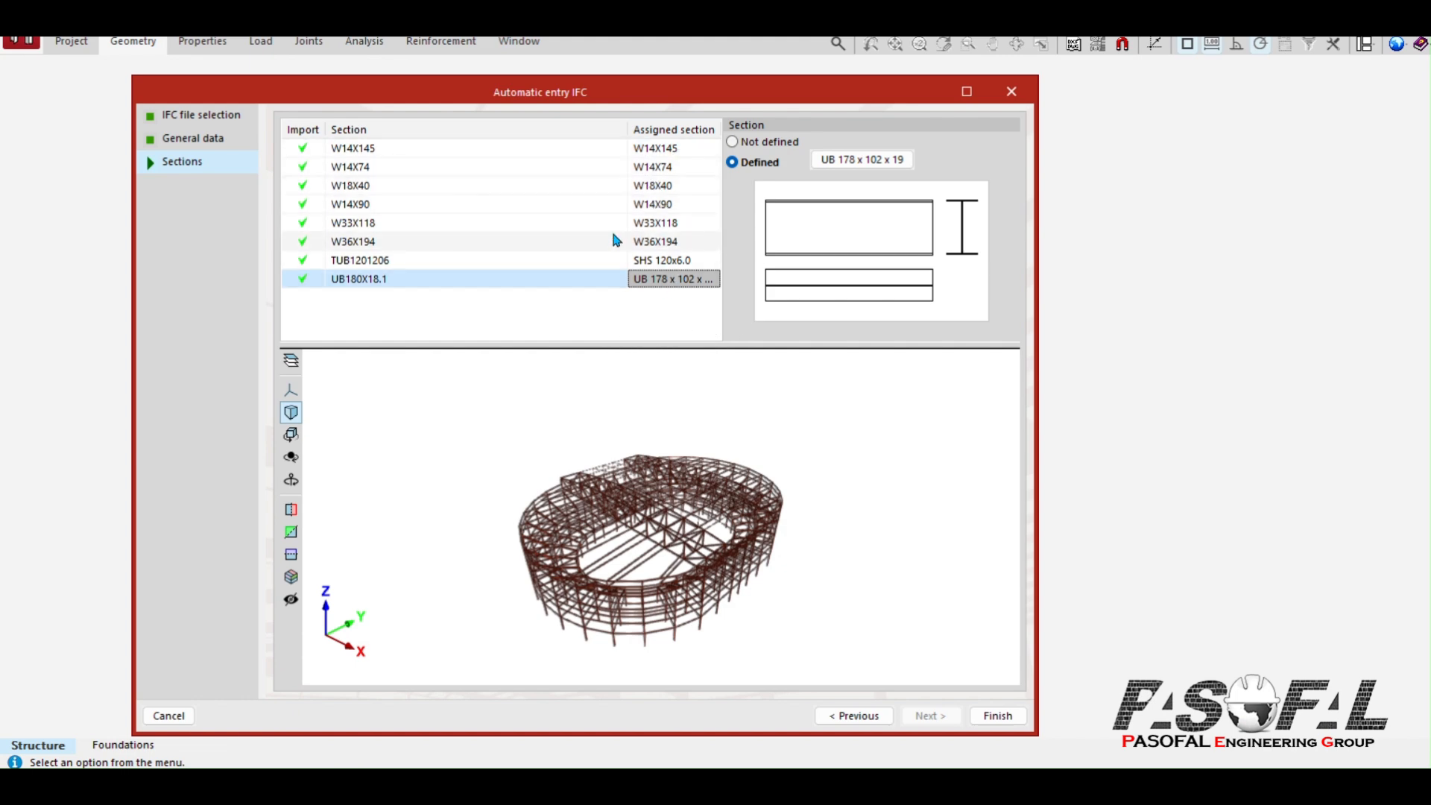
pyautogui.click(991, 717)
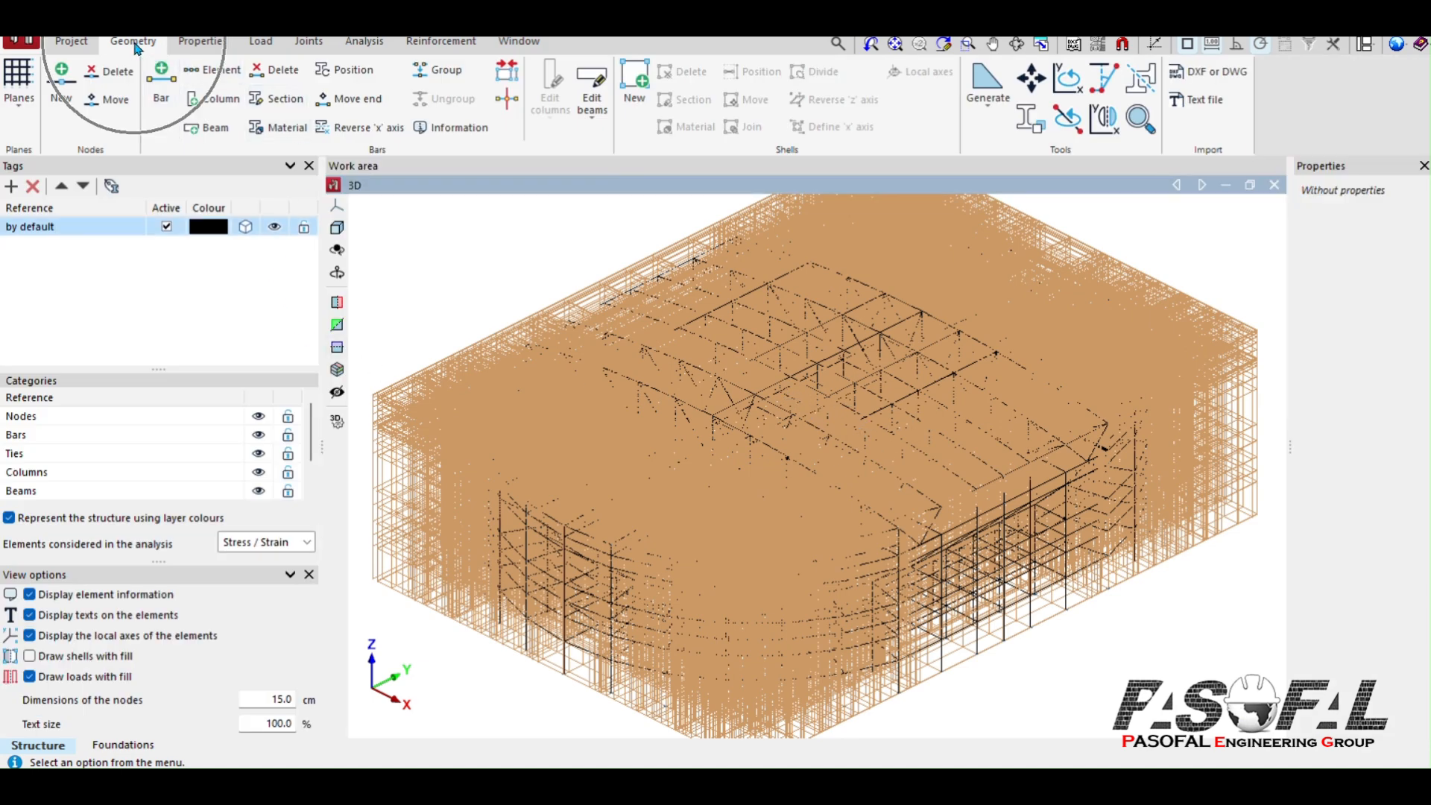
# Step: Turn off the reference lines and display the default layer's bars as solid 3D sections
pyautogui.click(21, 119)
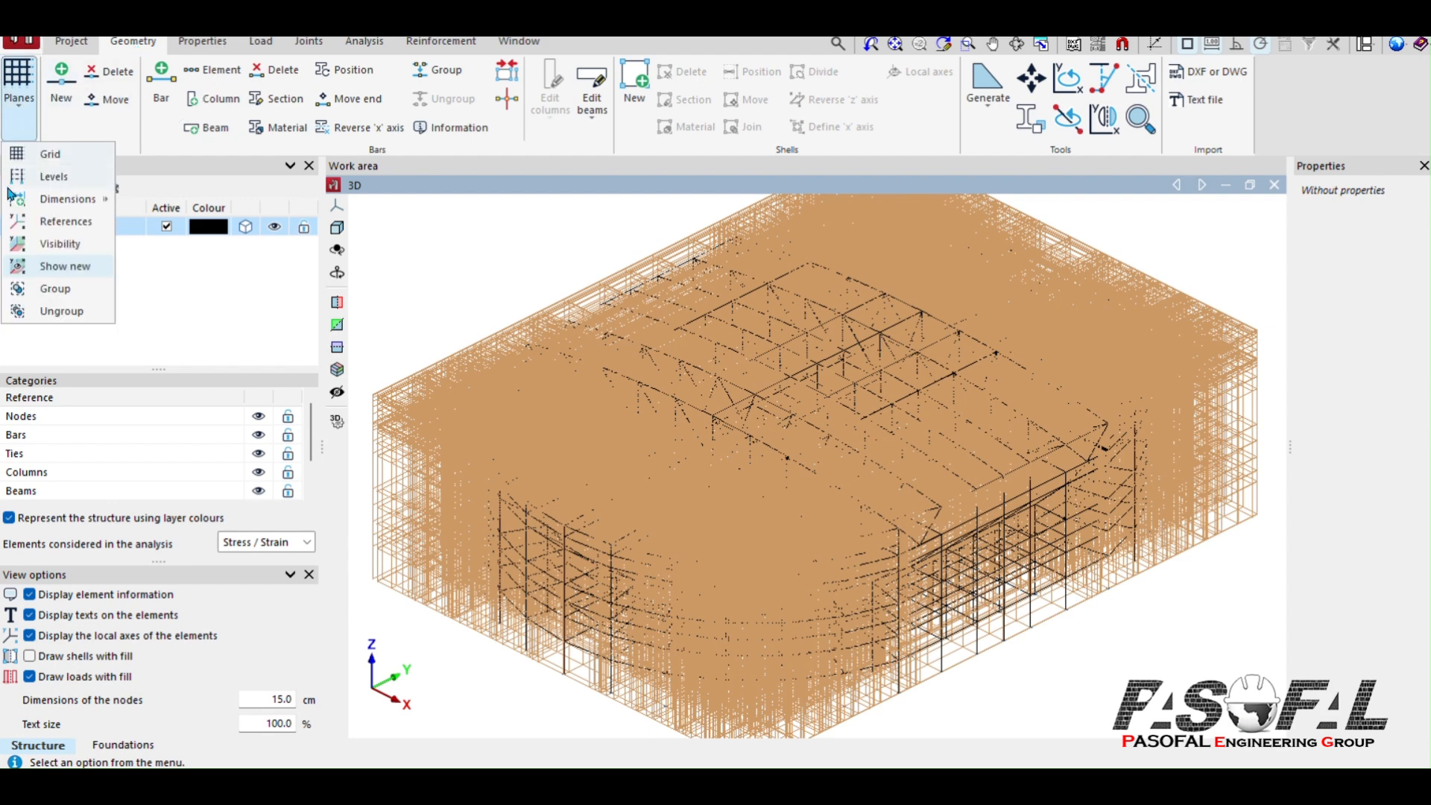
pyautogui.click(65, 221)
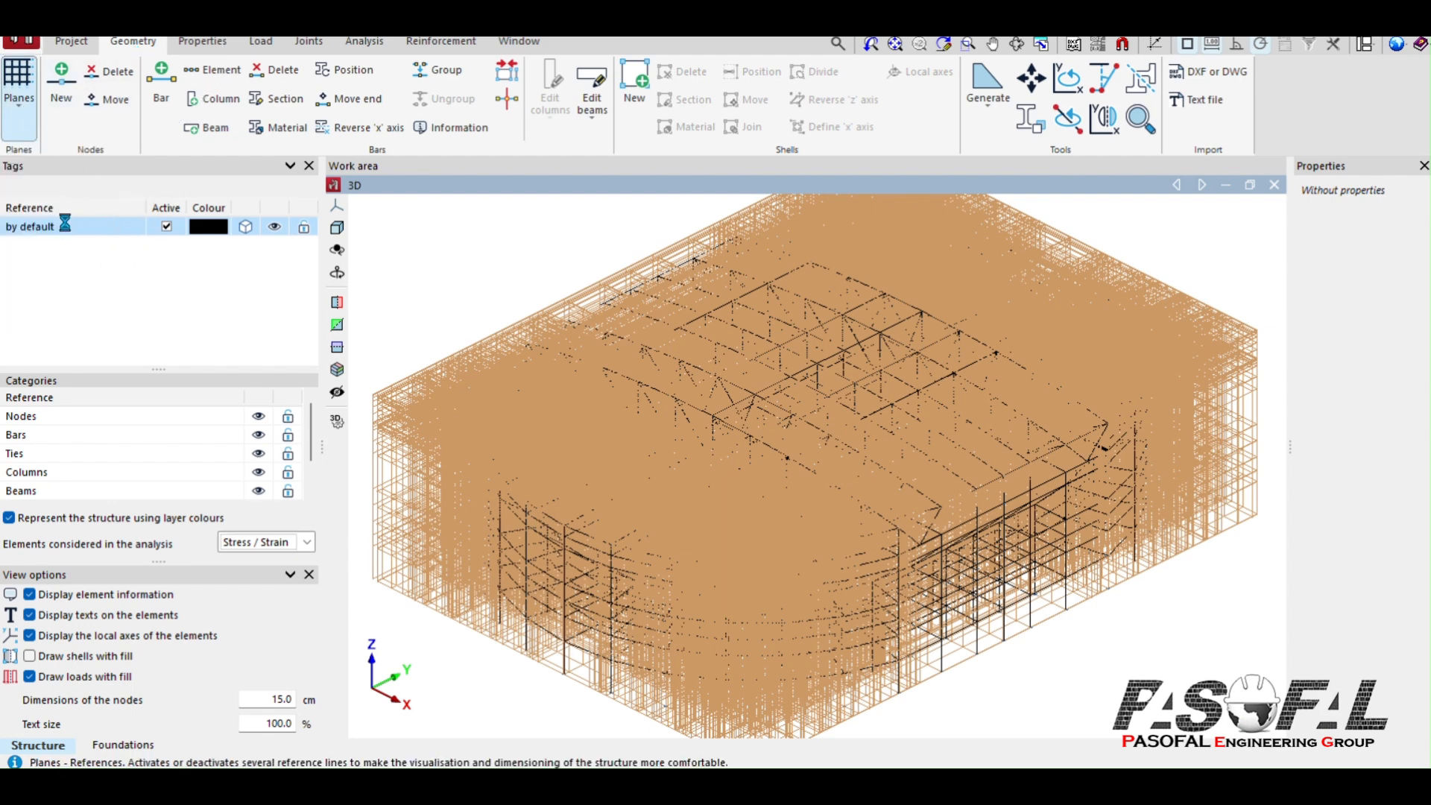
pyautogui.click(611, 340)
pyautogui.click(630, 498)
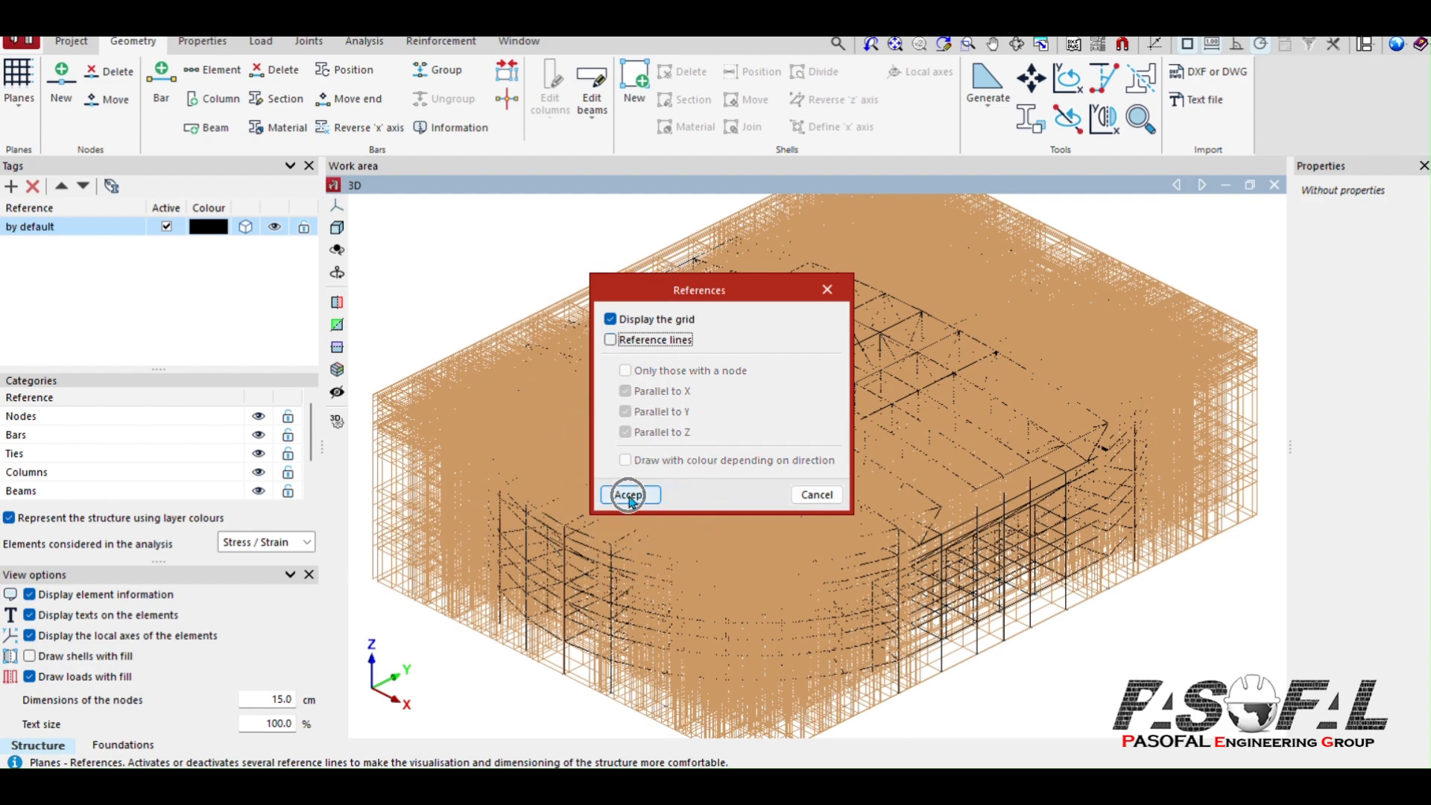
pyautogui.scroll(2, 753, 439)
pyautogui.scroll(-3, 753, 440)
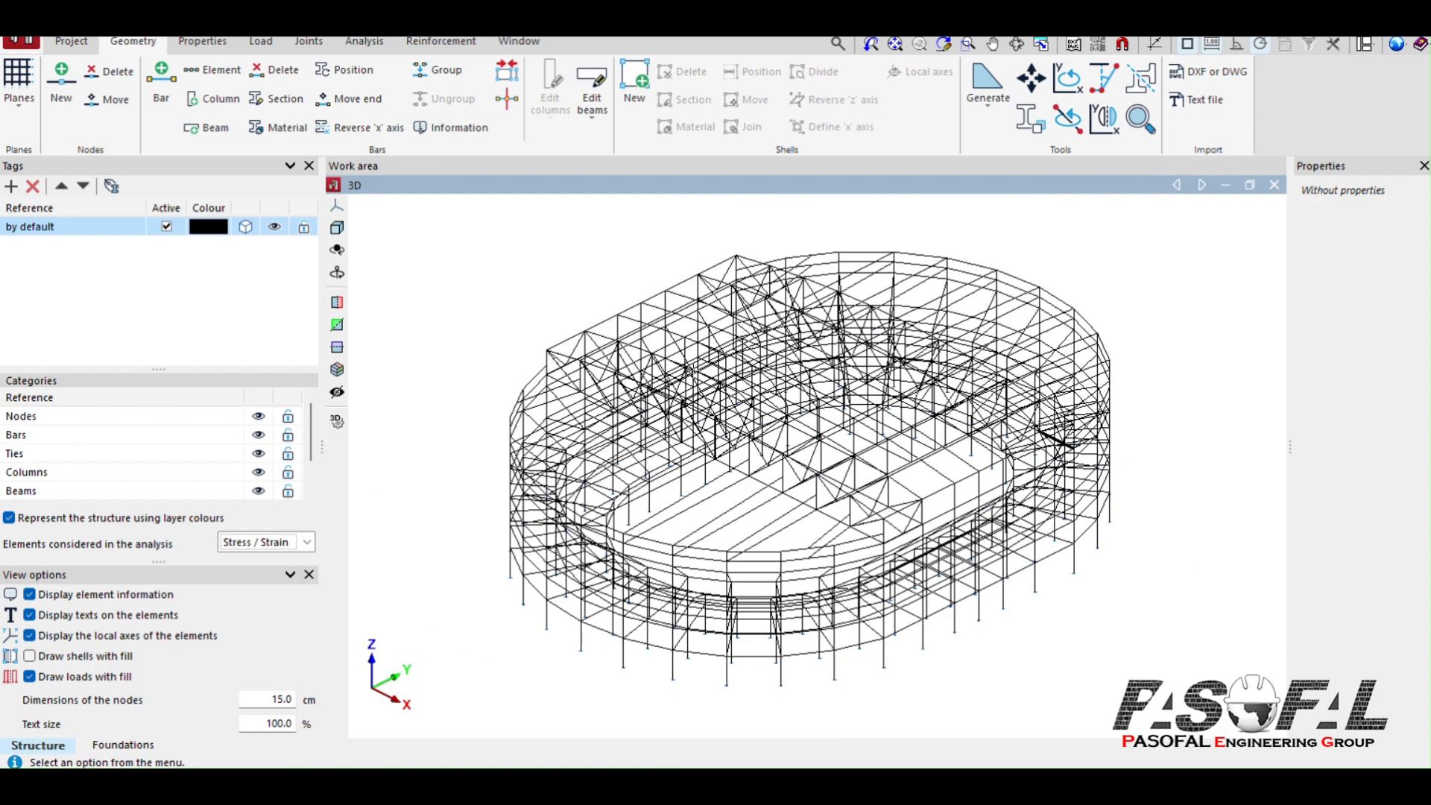
pyautogui.click(245, 228)
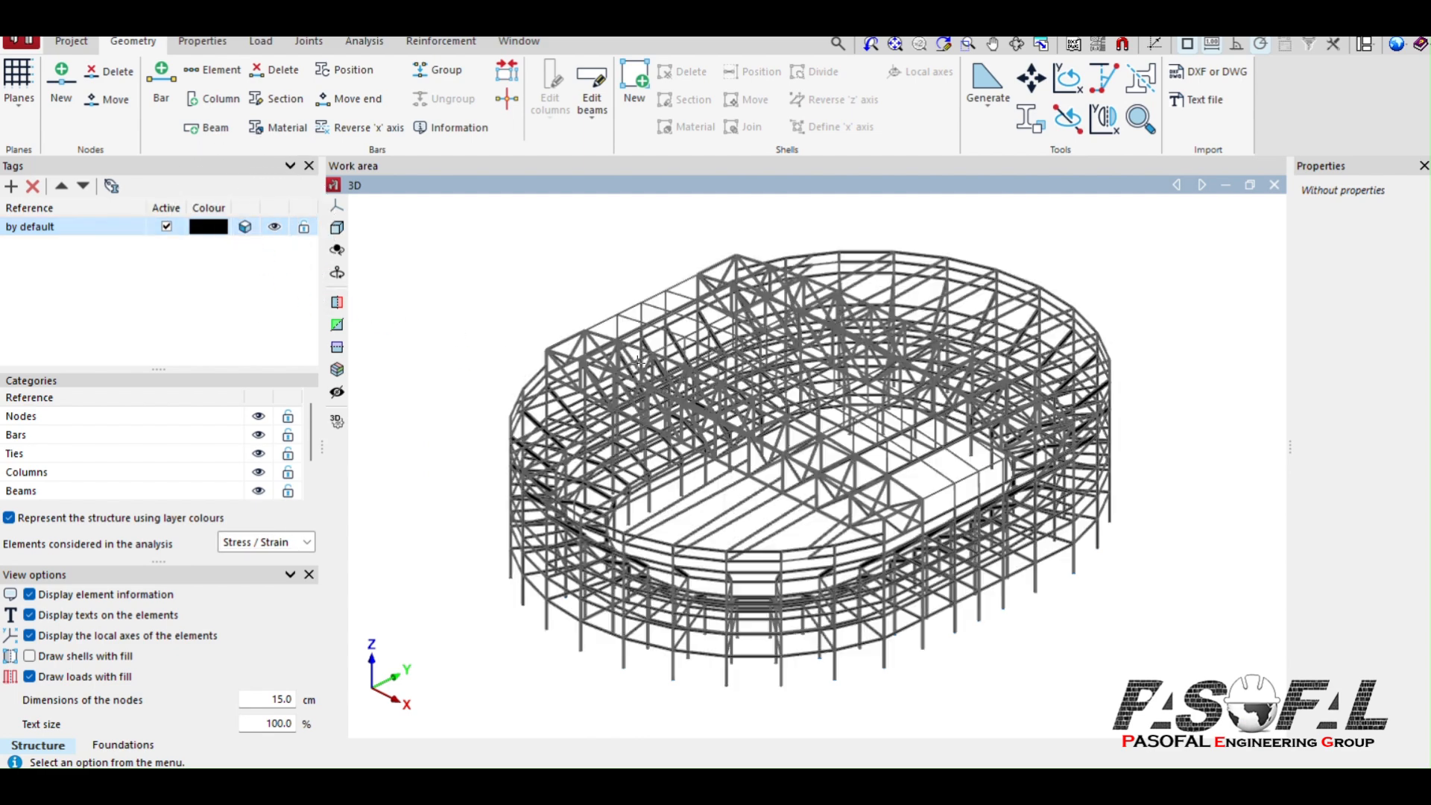
# Step: Examine the solid view of the roof trusses and the surrounding stadium frame from several angles
pyautogui.scroll(10, 815, 362)
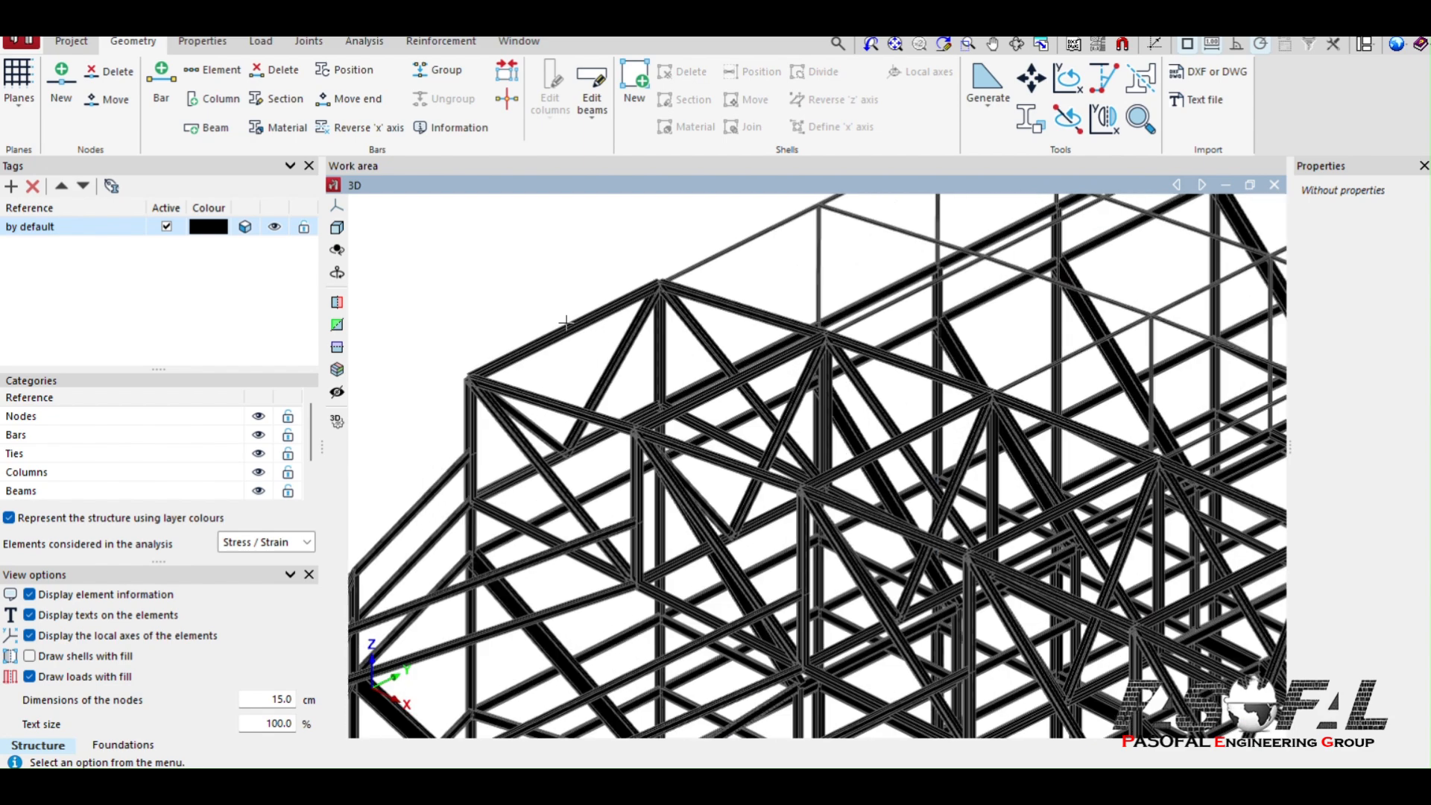
pyautogui.scroll(-3, 815, 362)
pyautogui.scroll(2, 740, 435)
pyautogui.keyDown('shift'); pyautogui.moveTo(708, 513); pyautogui.dragTo(816, 467, button='middle'); pyautogui.keyUp('shift')
pyautogui.scroll(-8, 816, 467)
pyautogui.scroll(1, 962, 518)
pyautogui.scroll(2, 961, 519)
pyautogui.keyDown('shift'); pyautogui.moveTo(929, 595); pyautogui.dragTo(641, 563, button='middle'); pyautogui.keyUp('shift')
pyautogui.scroll(-3, 933, 630)
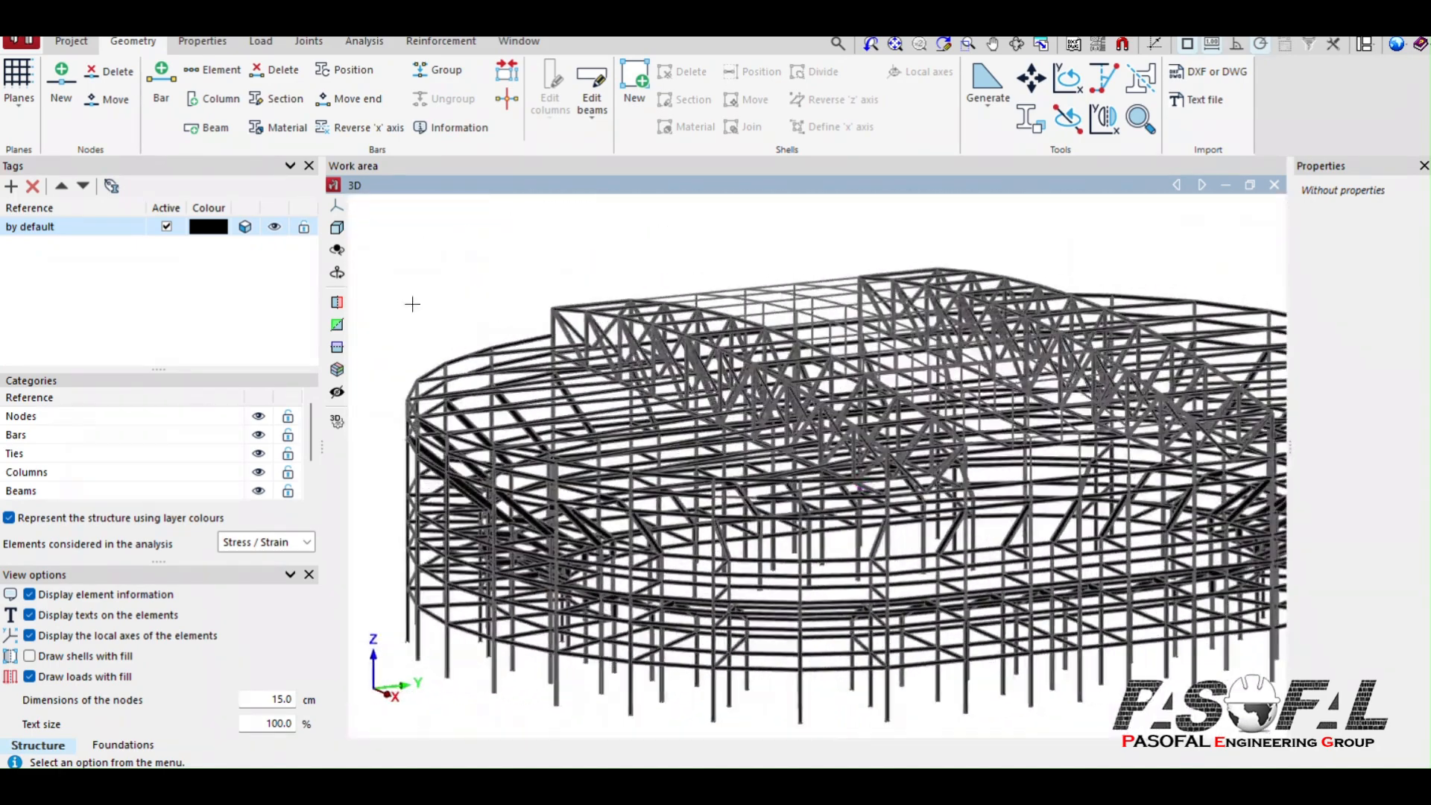
# Step: Open the section description of a ground-level perimeter column, look through the other sections used, and close it without changes
pyautogui.click(277, 99)
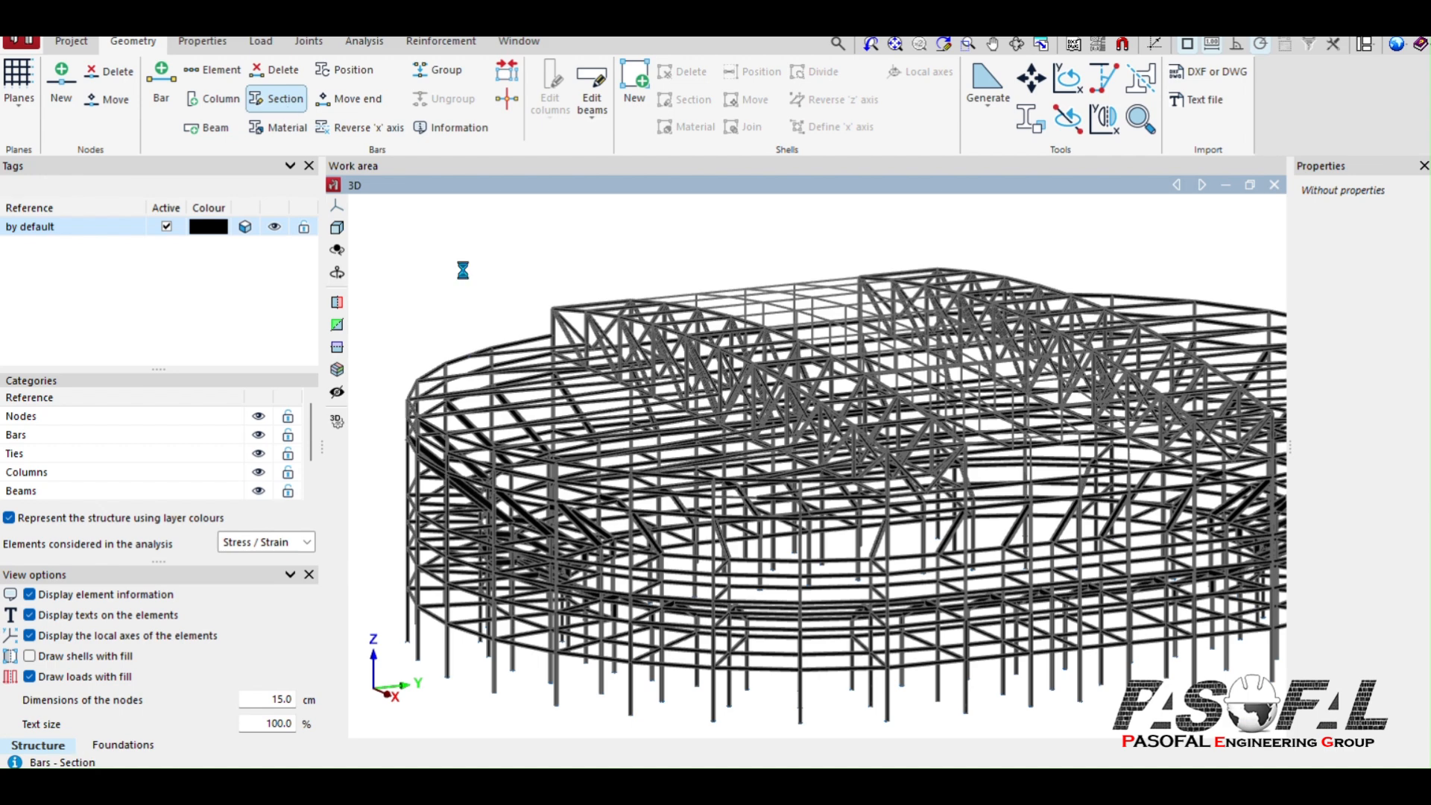
pyautogui.scroll(4, 857, 656)
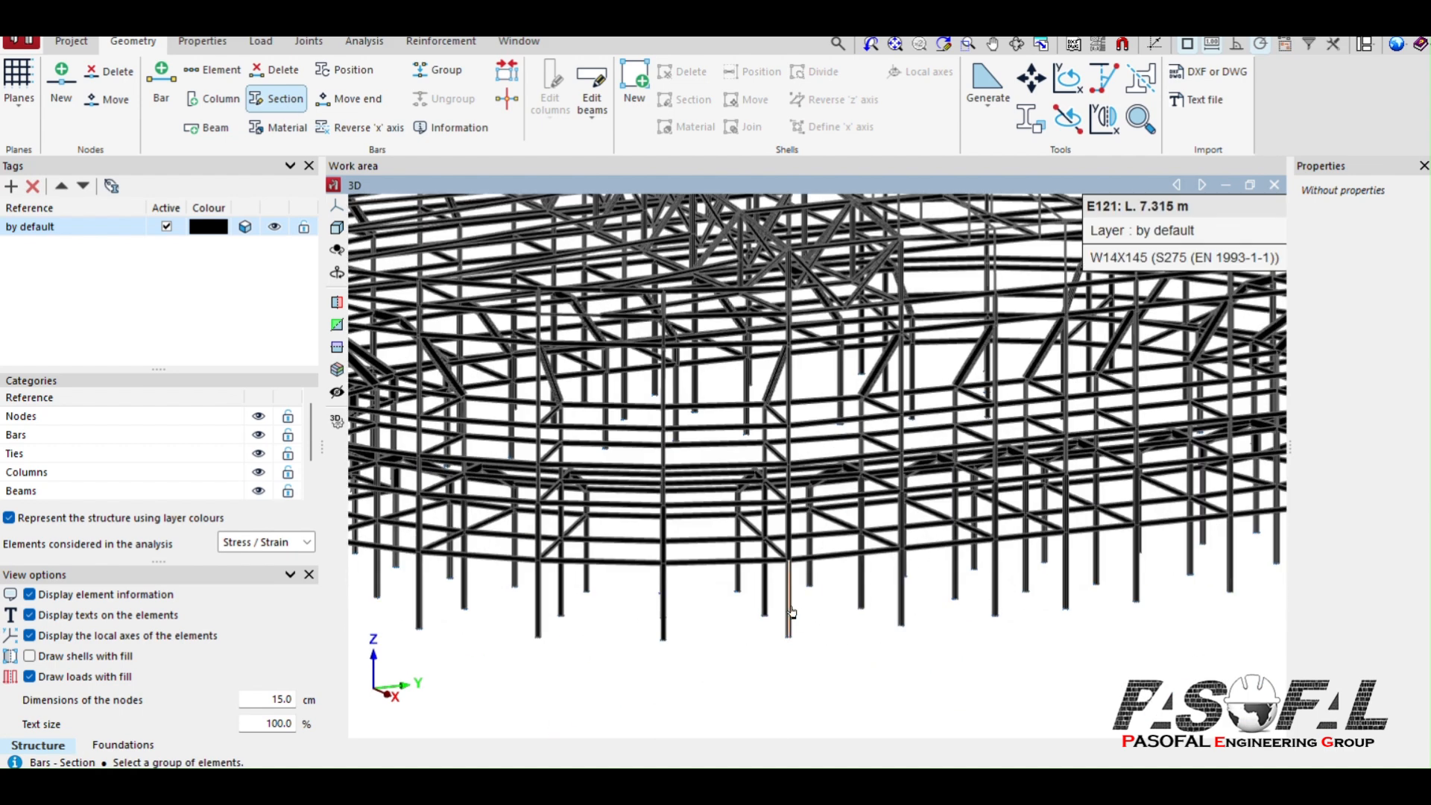
pyautogui.click(792, 612)
pyautogui.rightClick(832, 619)
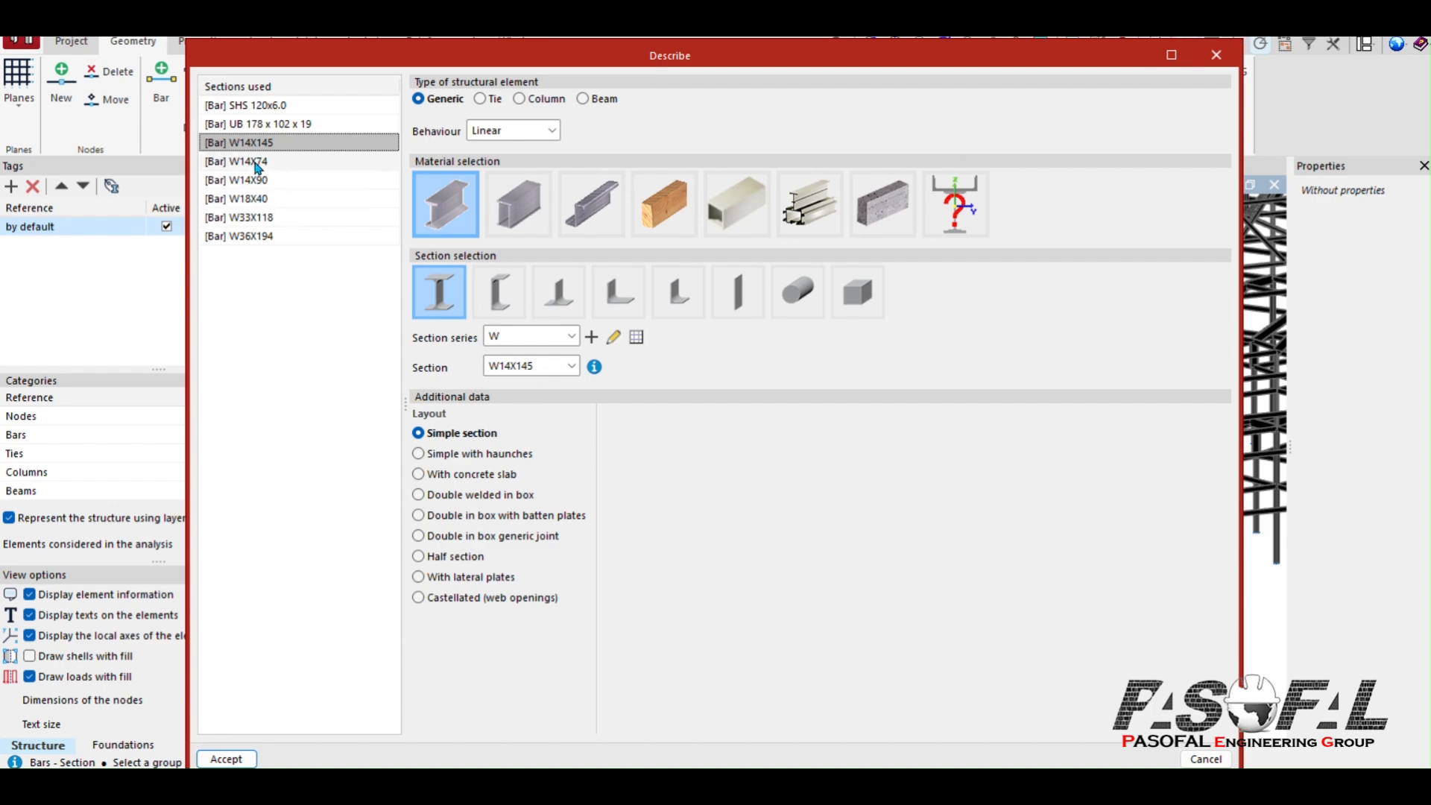
pyautogui.press('Down')
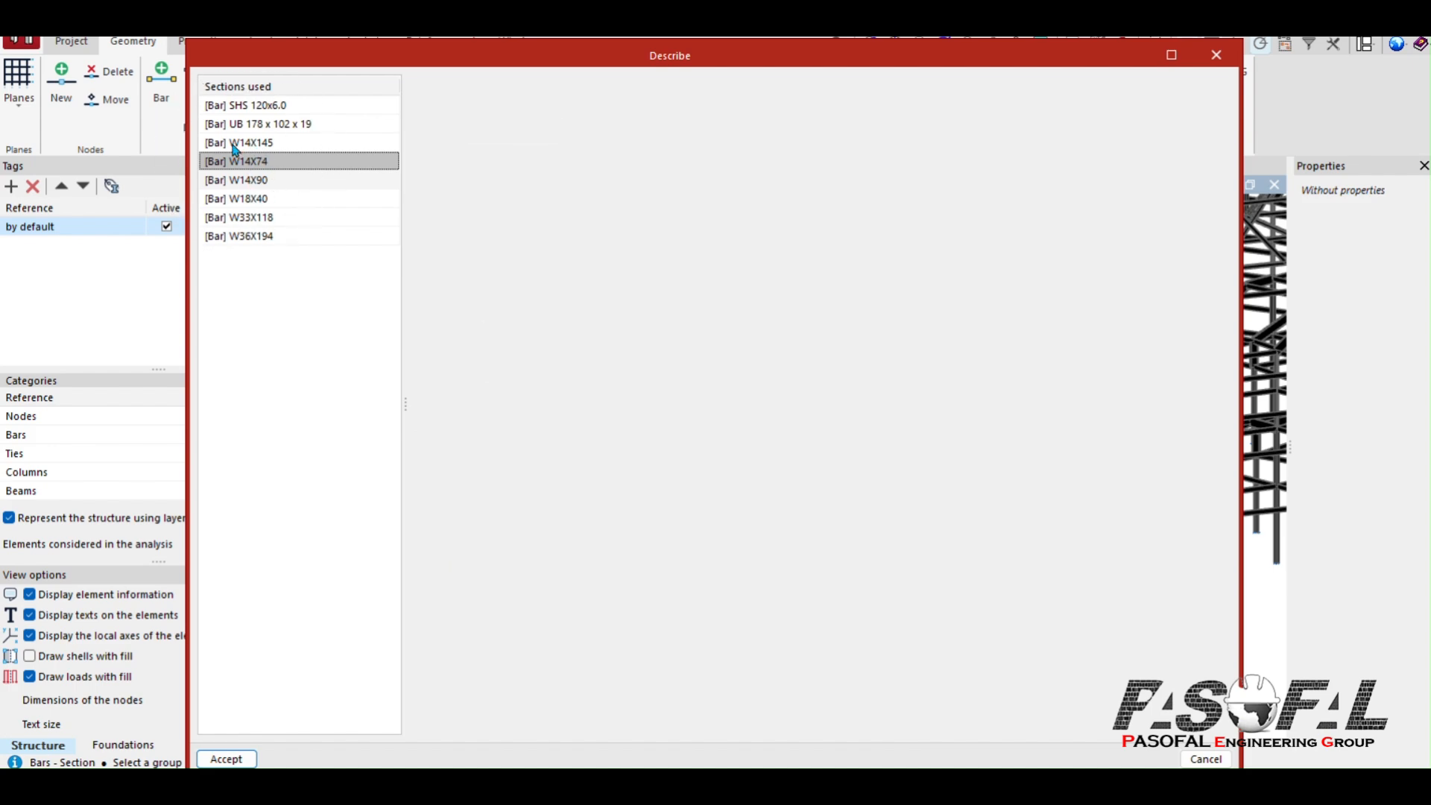
pyautogui.press('Down')
pyautogui.press('Down')
pyautogui.press('Down')
pyautogui.press('Down')
pyautogui.click(1217, 55)
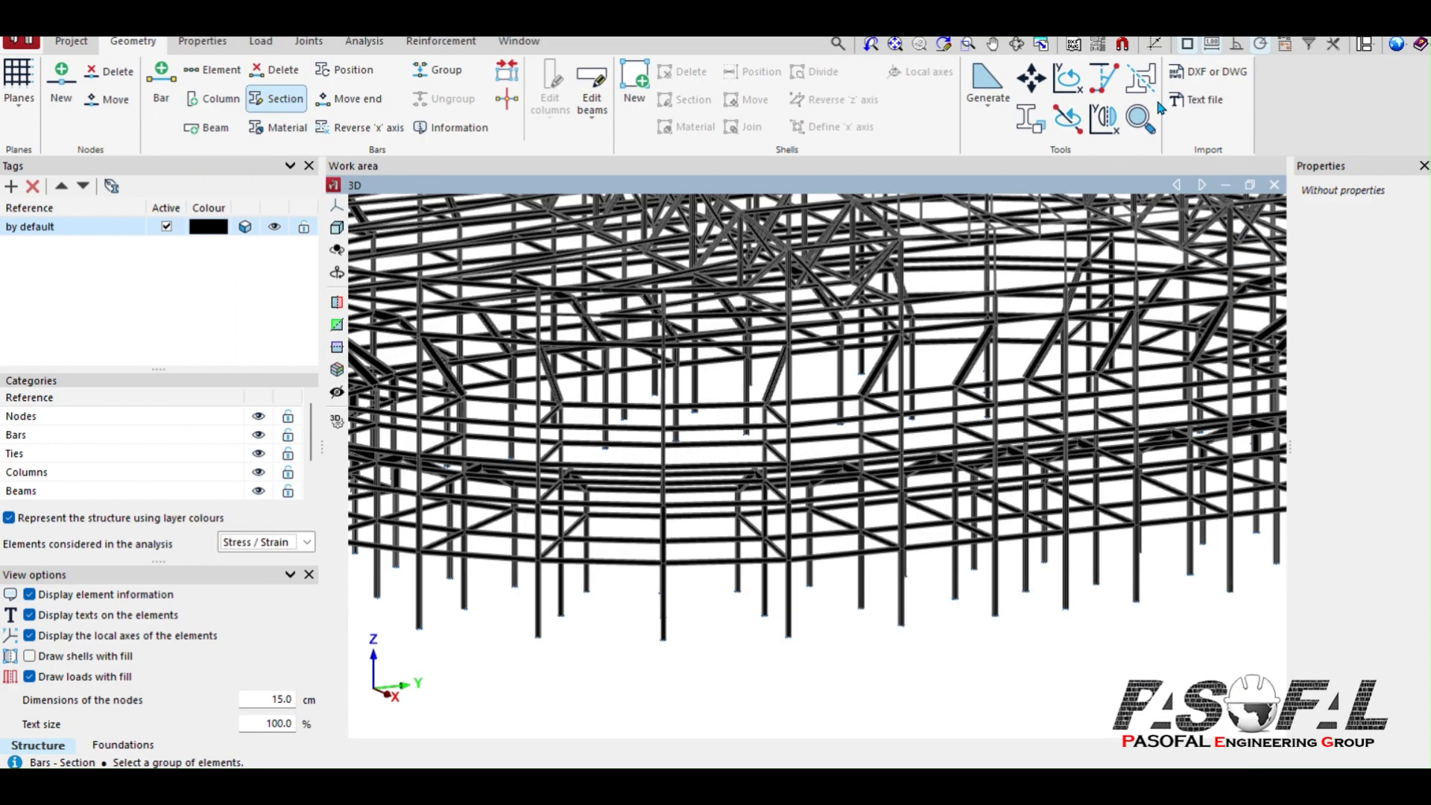
# Step: Check the section description of an inclined bar in the stands and close it without changes
pyautogui.scroll(3, 780, 385)
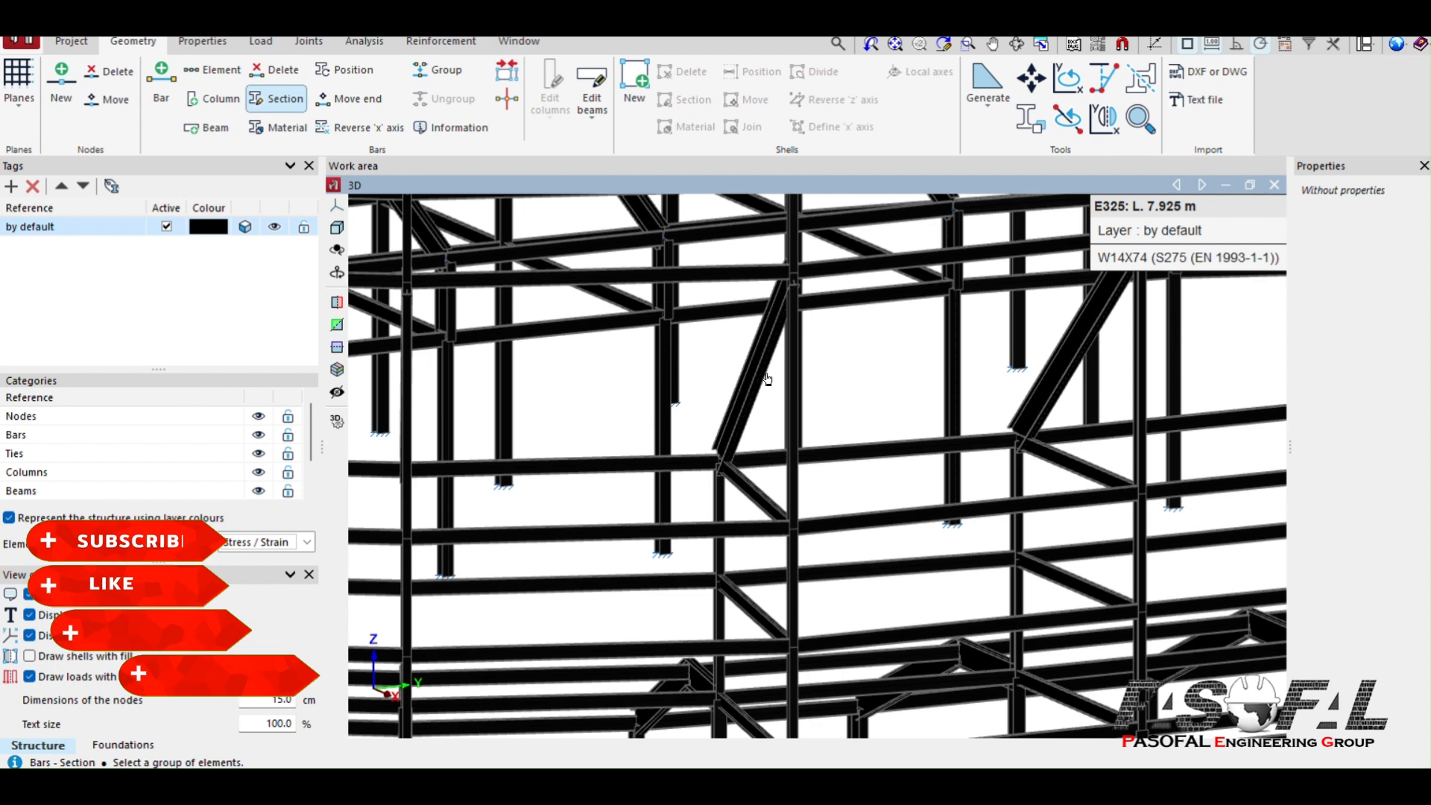
pyautogui.click(757, 375)
pyautogui.rightClick(760, 375)
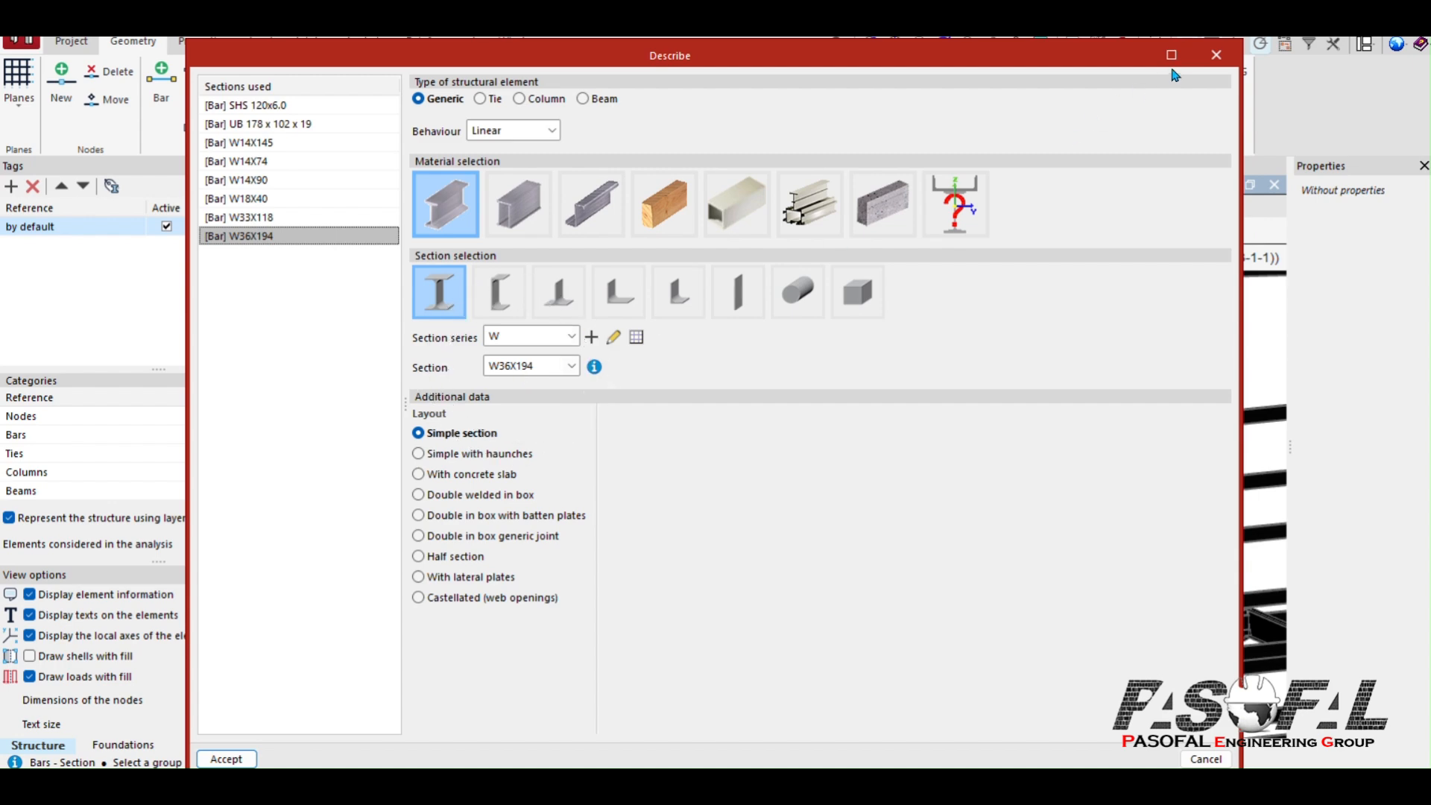
pyautogui.click(1215, 56)
# Step: Check the section description of a horizontal perimeter beam and close it without changes
pyautogui.scroll(-3, 842, 380)
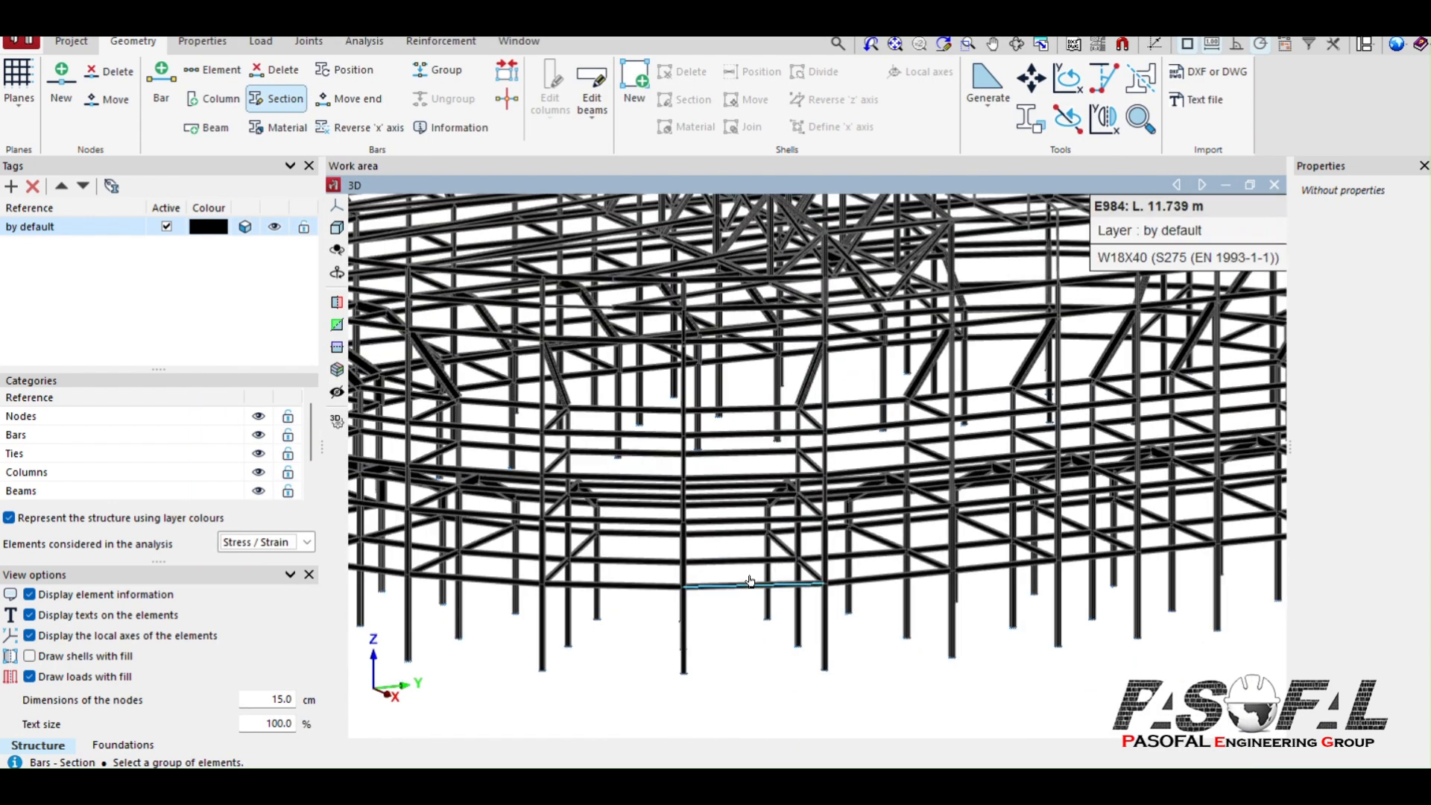
pyautogui.scroll(3, 753, 590)
pyautogui.click(731, 594)
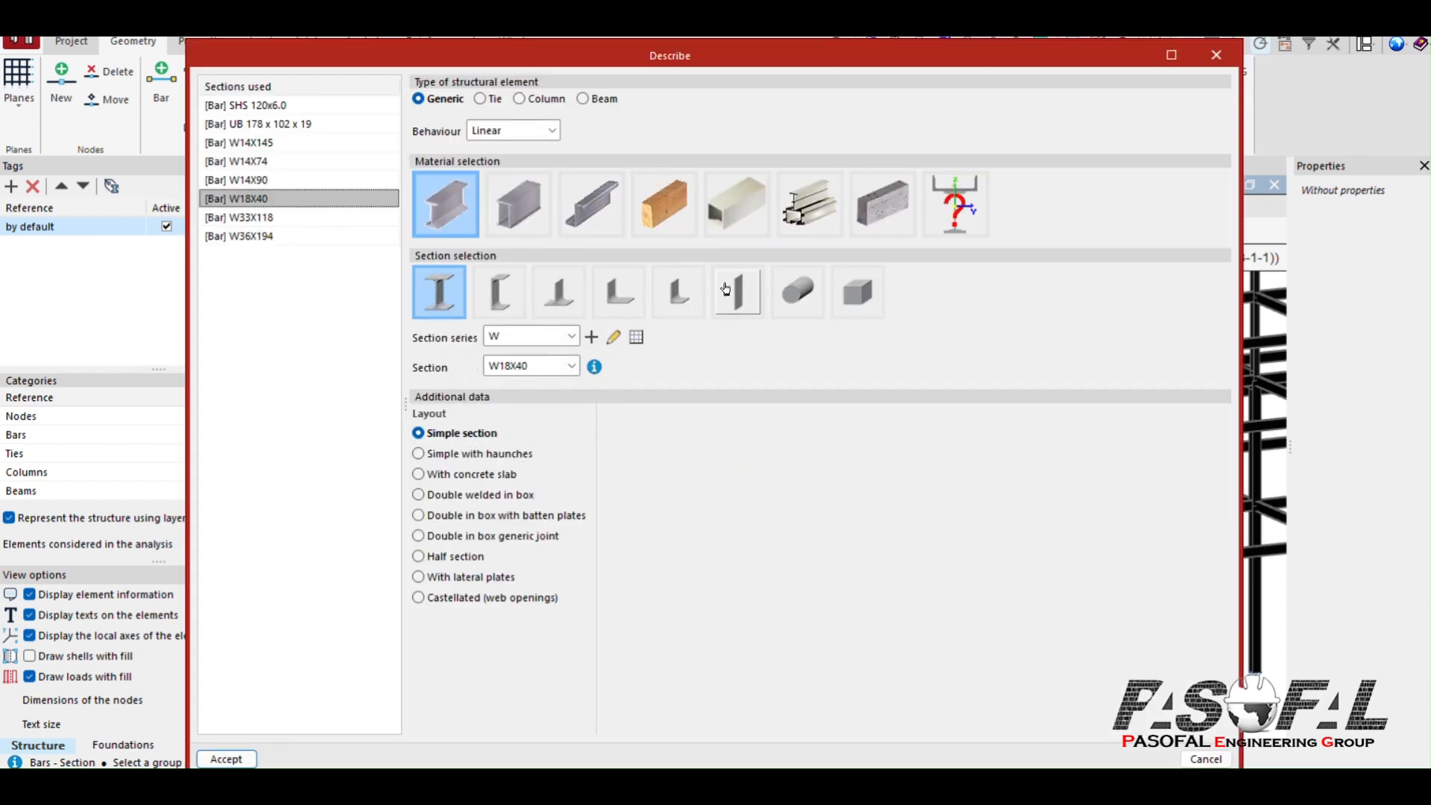
pyautogui.click(1216, 55)
# Step: Change the default layer's colour to green and view the whole stadium structure in it
pyautogui.scroll(-6, 739, 381)
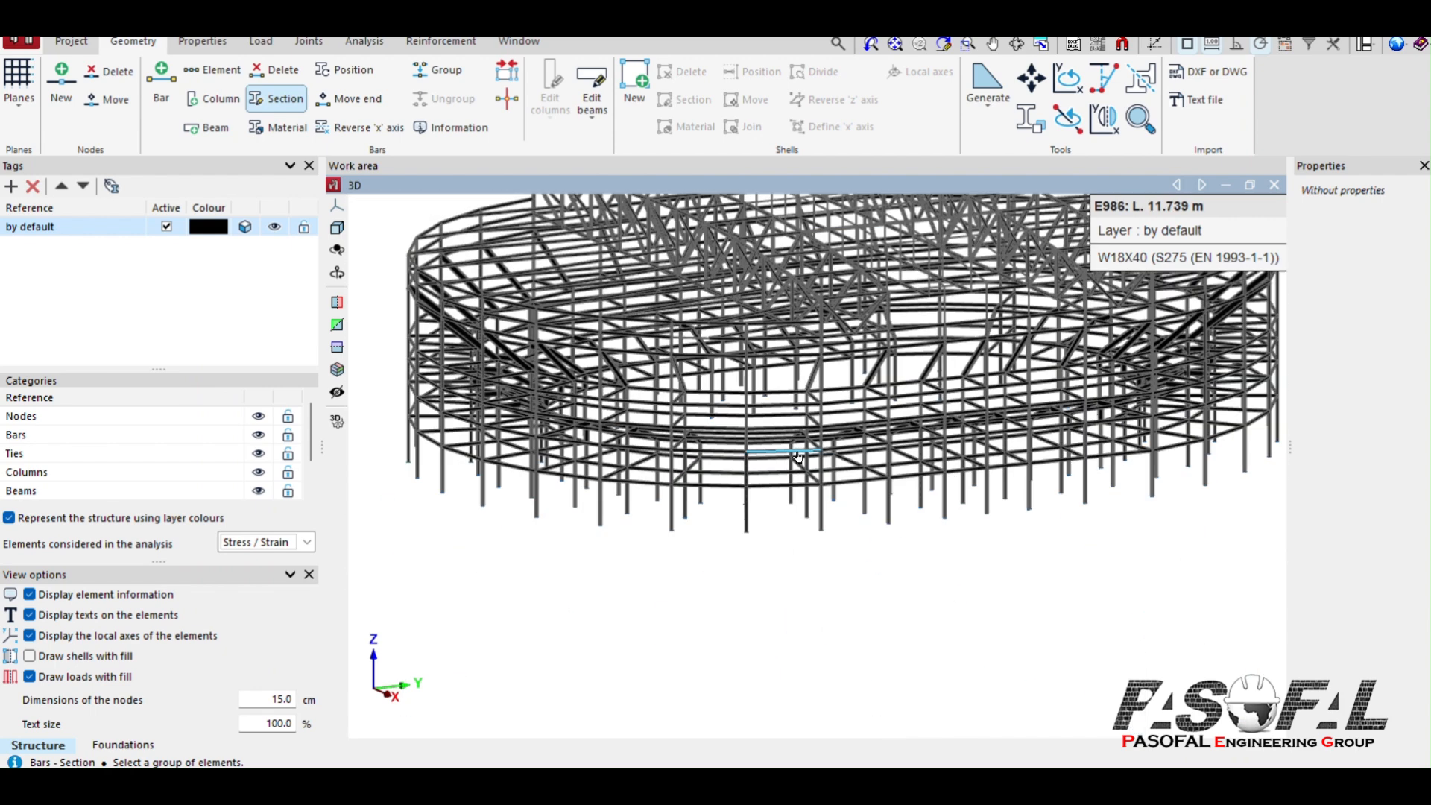
pyautogui.scroll(-2, 740, 381)
pyautogui.scroll(-2, 641, 377)
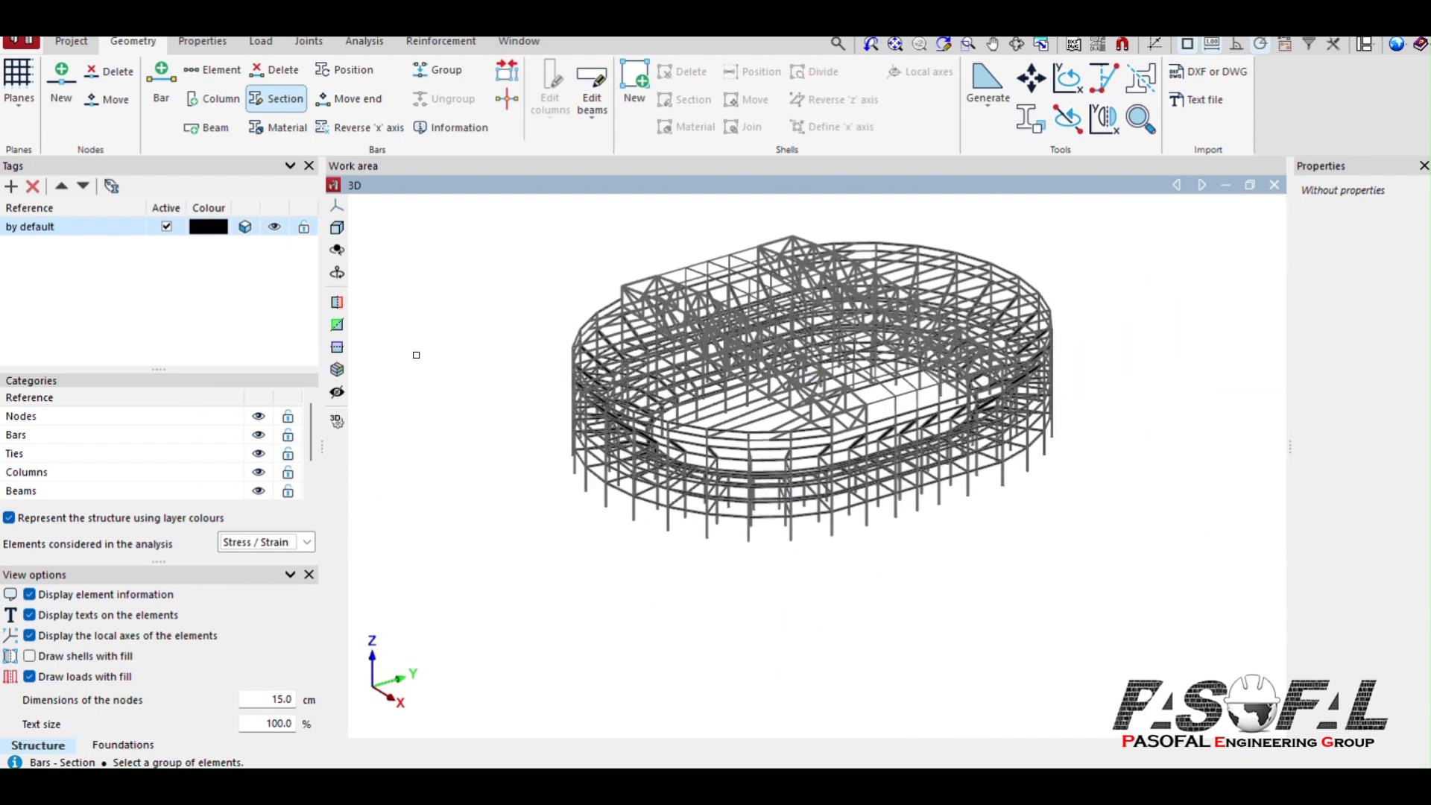
pyautogui.click(211, 227)
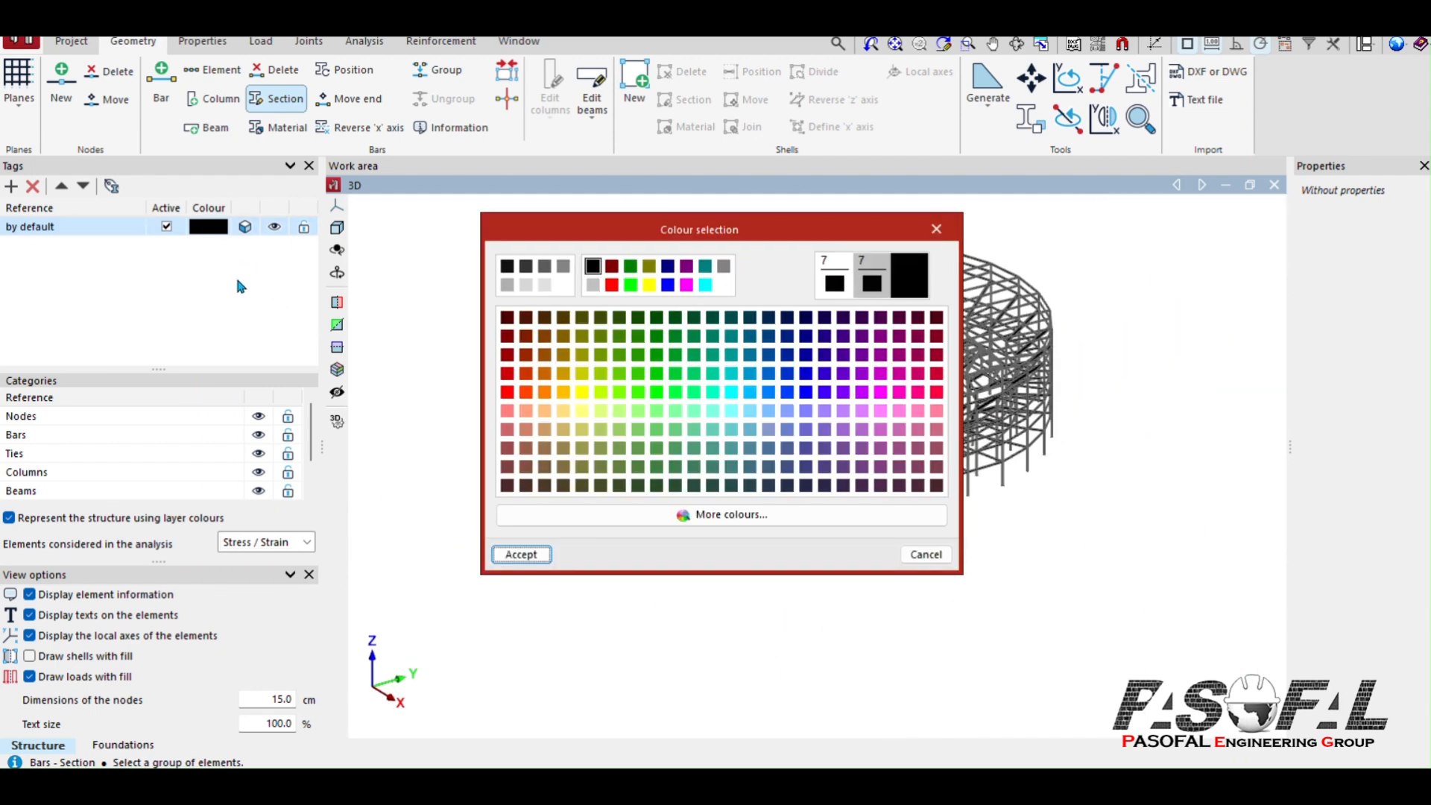
pyautogui.click(639, 383)
pyautogui.click(520, 554)
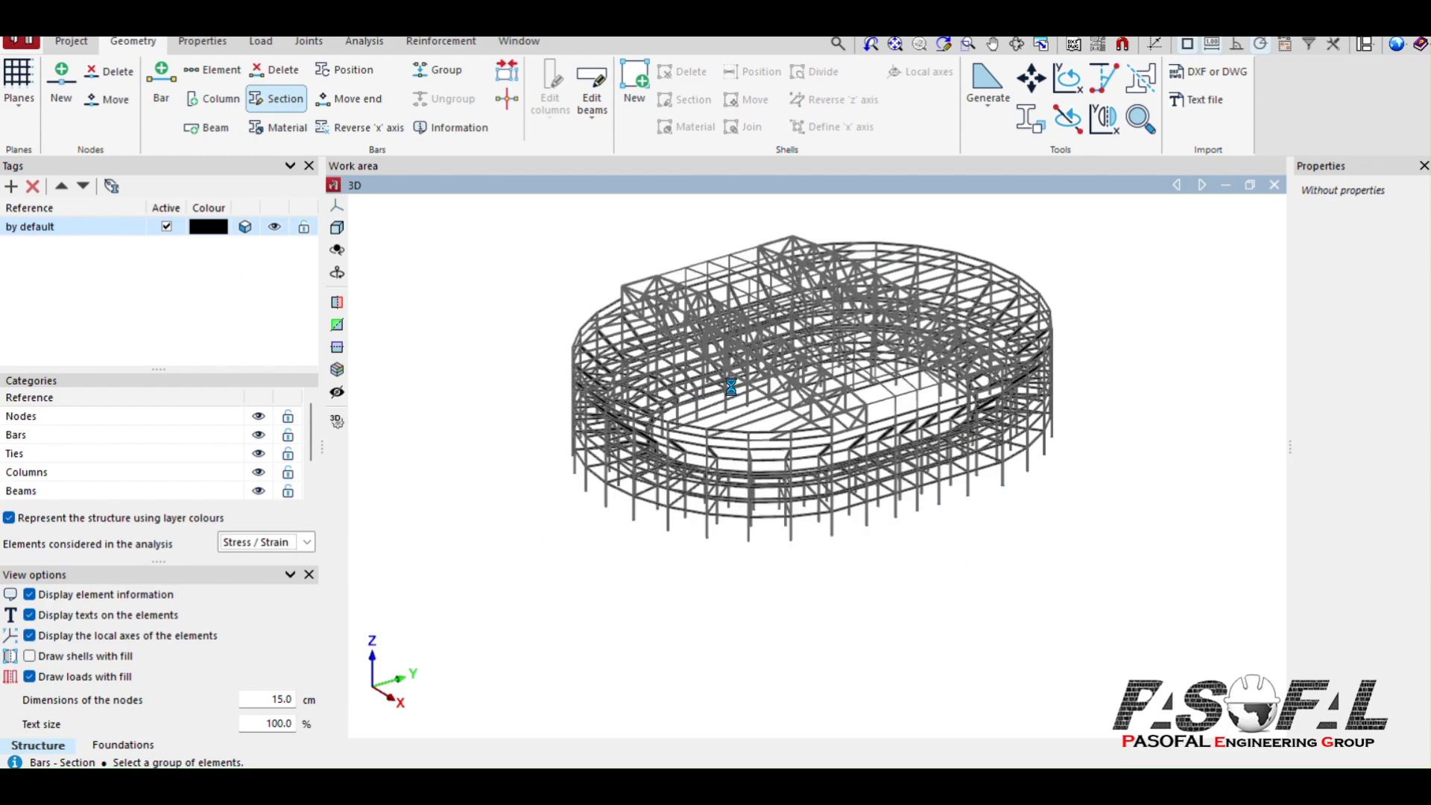
pyautogui.scroll(3, 790, 427)
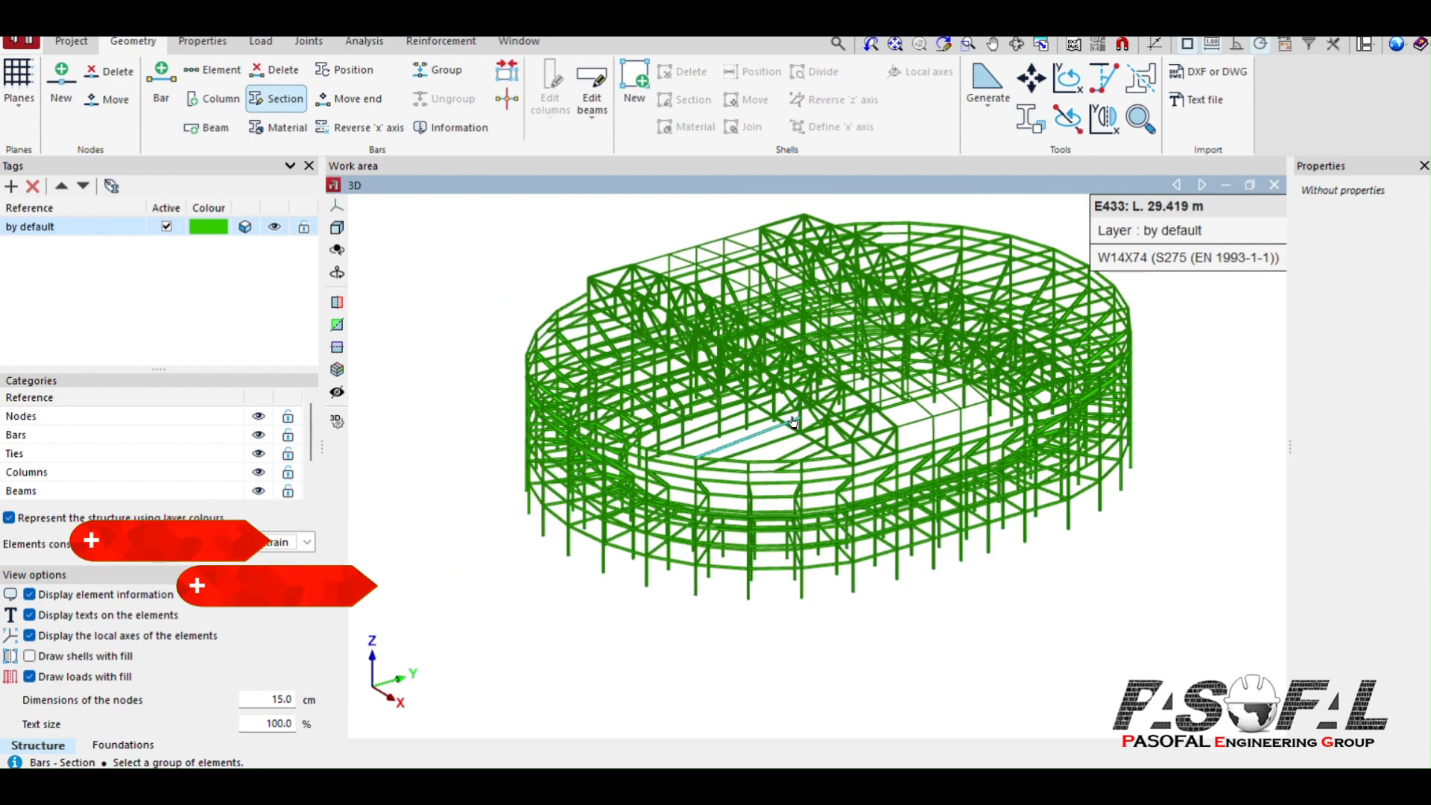
pyautogui.moveTo(790, 427); pyautogui.dragTo(768, 469, button='middle')
pyautogui.scroll(-2, 769, 483)
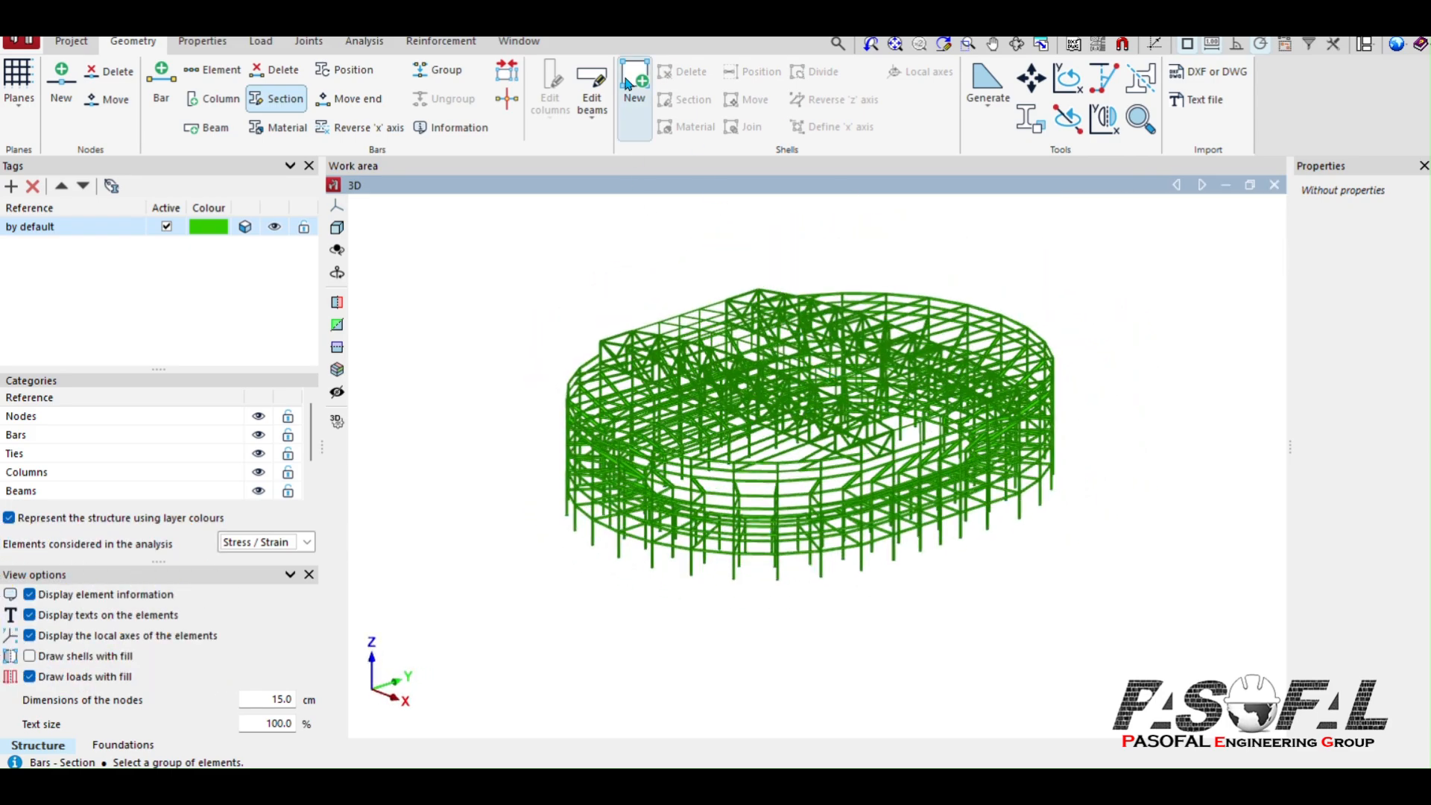